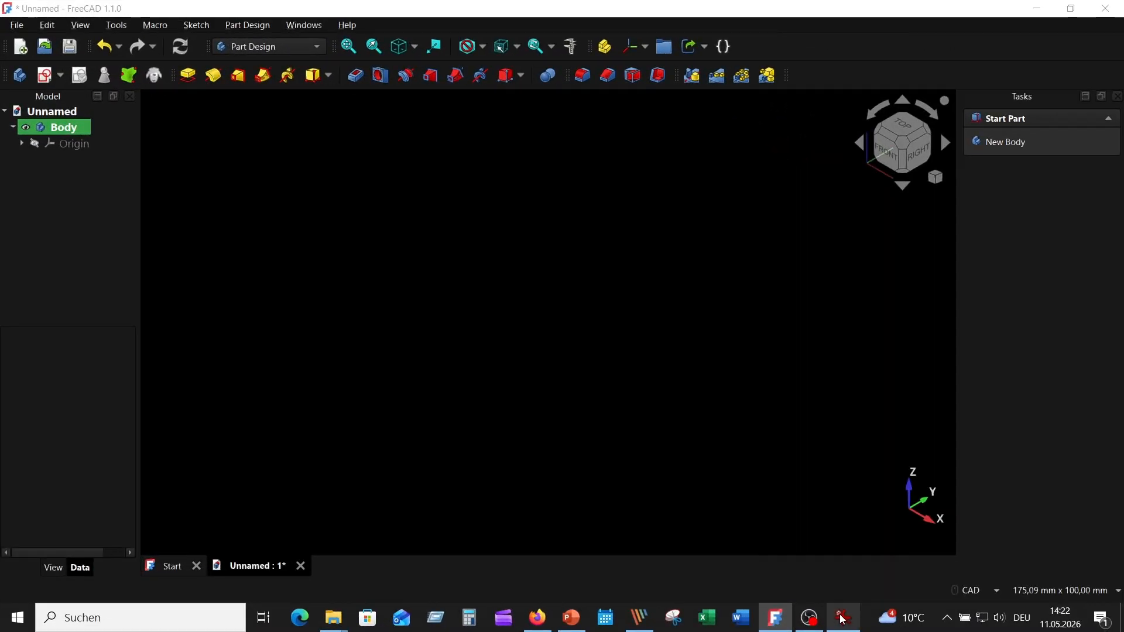
Consult the bracket drawing in IrfanView, return to FreeCAD and start a new sketch on the XY plane.
{"action": "key", "text": "alt+Tab"}
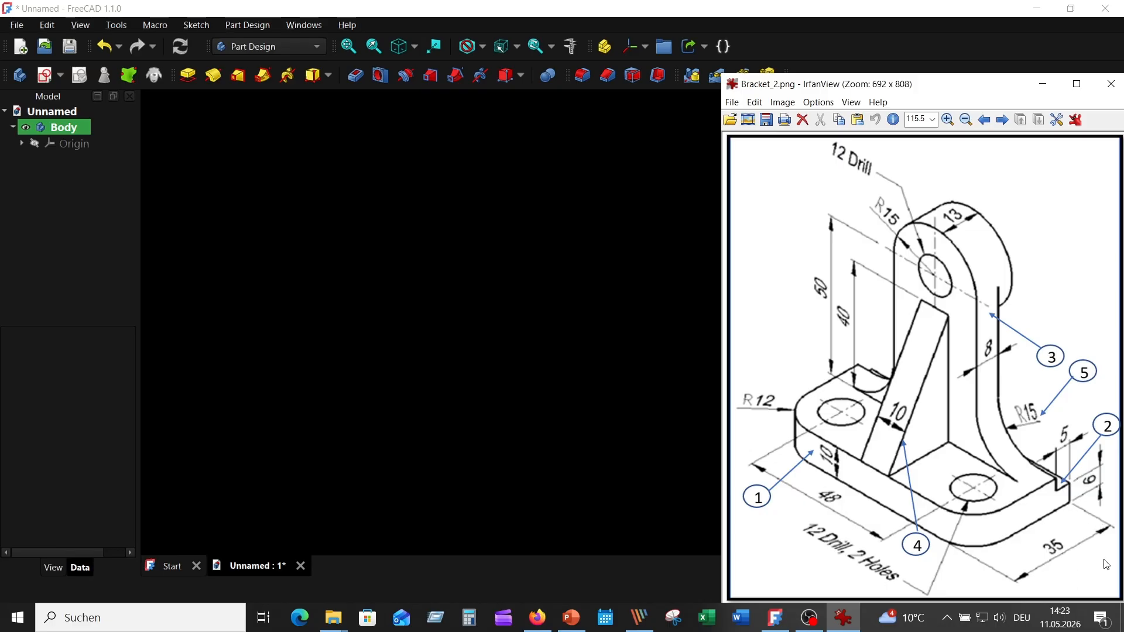
{"action": "left_click", "coordinate": [575, 328]}
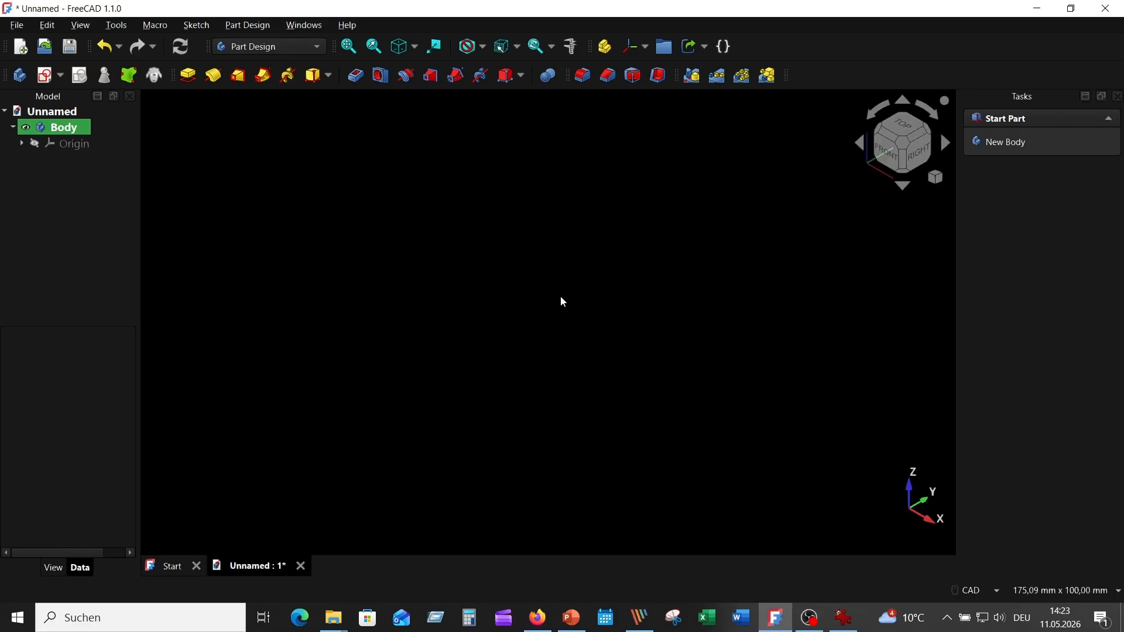
{"action": "left_click", "coordinate": [50, 74]}
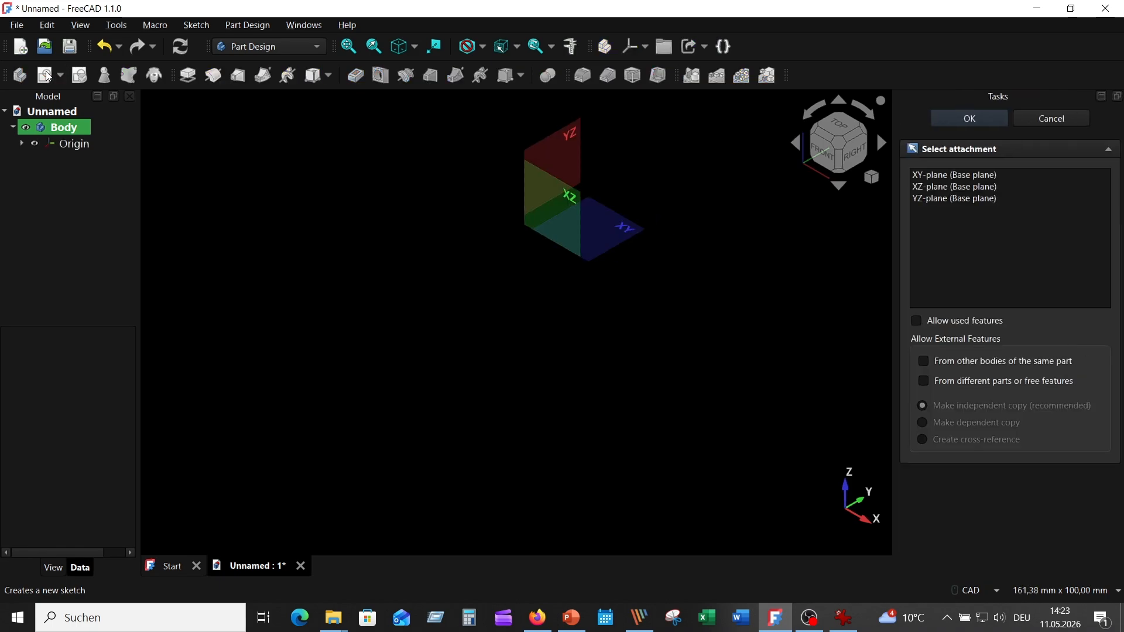
{"action": "left_click", "coordinate": [615, 227]}
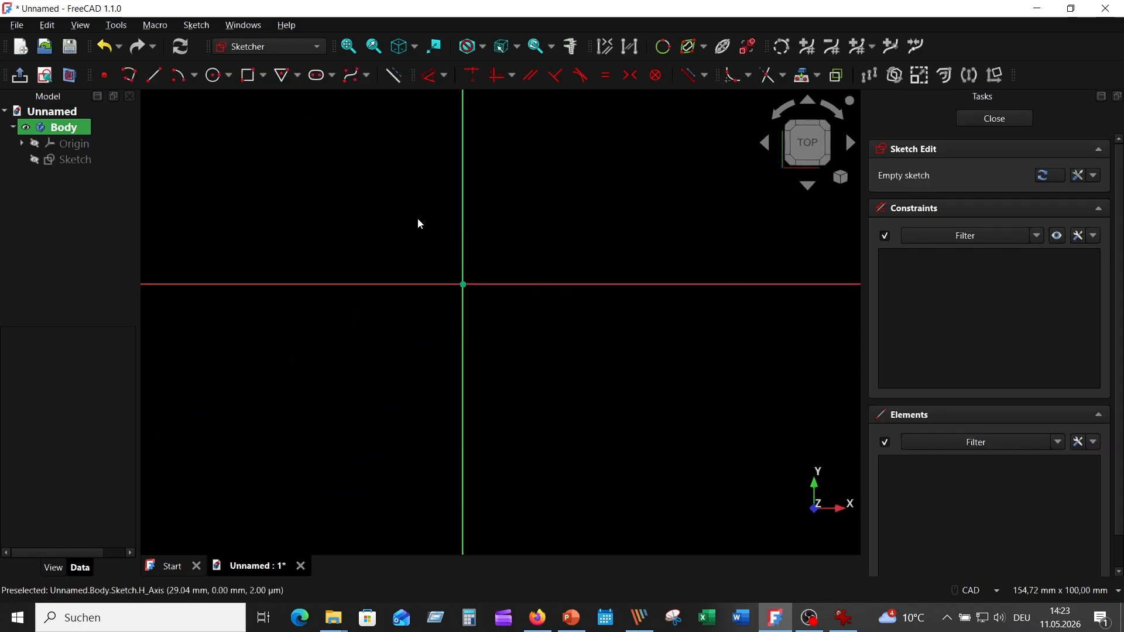
Sketch a rectangle about 70 mm by 39 mm below the horizontal axis, with its upper edge on that axis.
{"action": "left_click", "coordinate": [264, 76]}
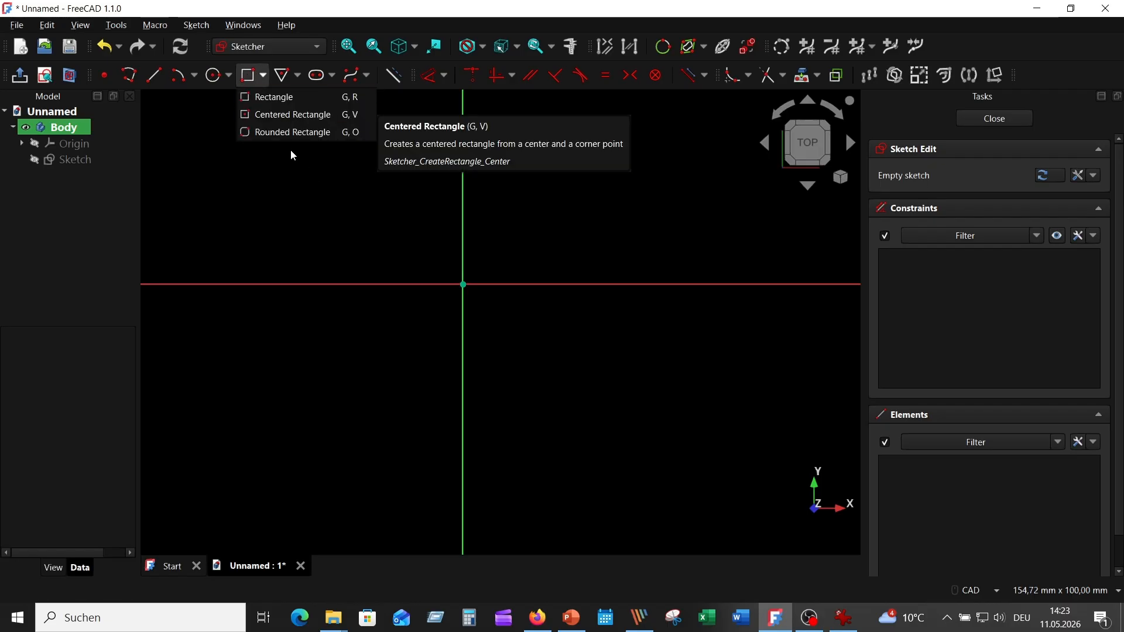
{"action": "left_click", "coordinate": [281, 96]}
{"action": "left_click", "coordinate": [604, 284]}
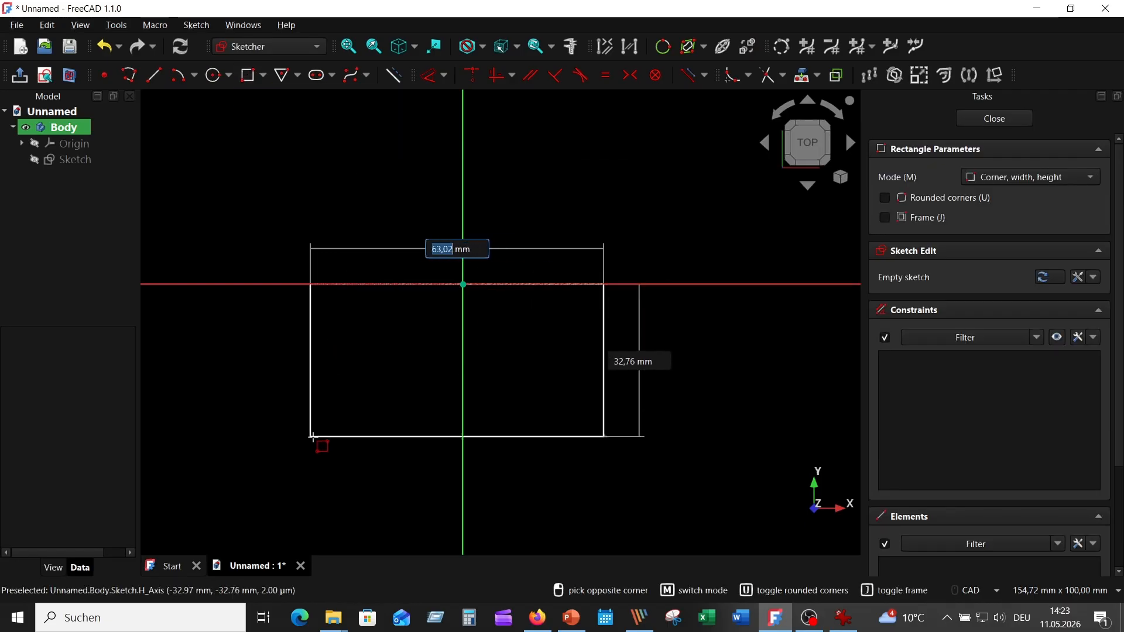
{"action": "left_click", "coordinate": [279, 467]}
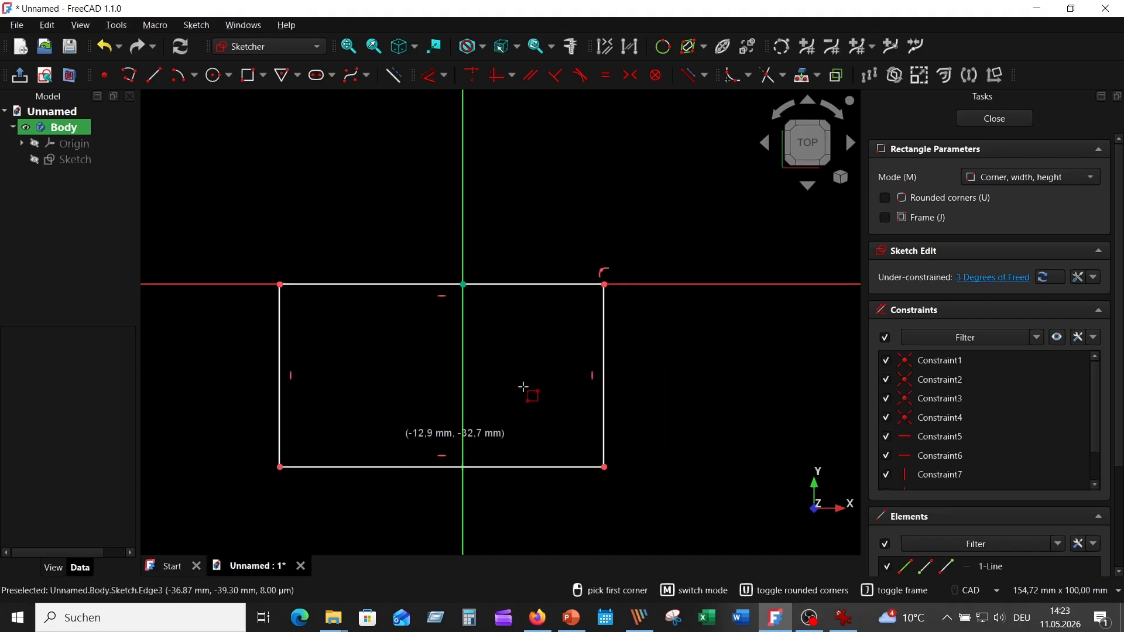
{"action": "right_click", "coordinate": [634, 144]}
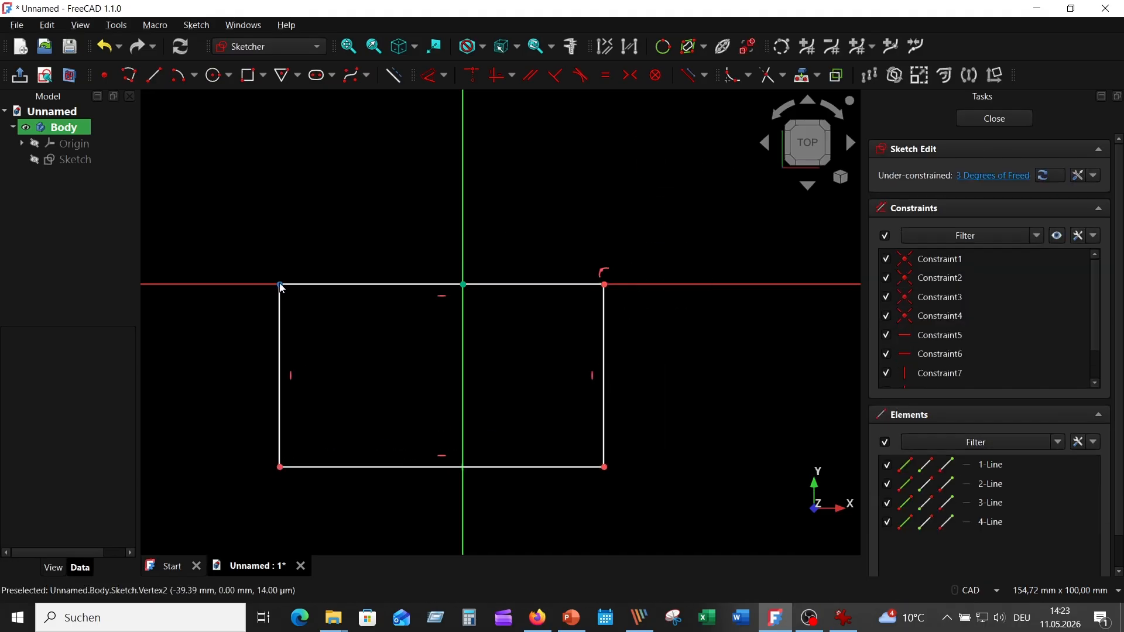
Constrain the rectangle's two upper corners symmetric about the sketch's vertical centre.
{"action": "left_click_drag", "start_coordinate": [280, 284], "coordinate": [276, 285]}
{"action": "left_click", "coordinate": [277, 285]}
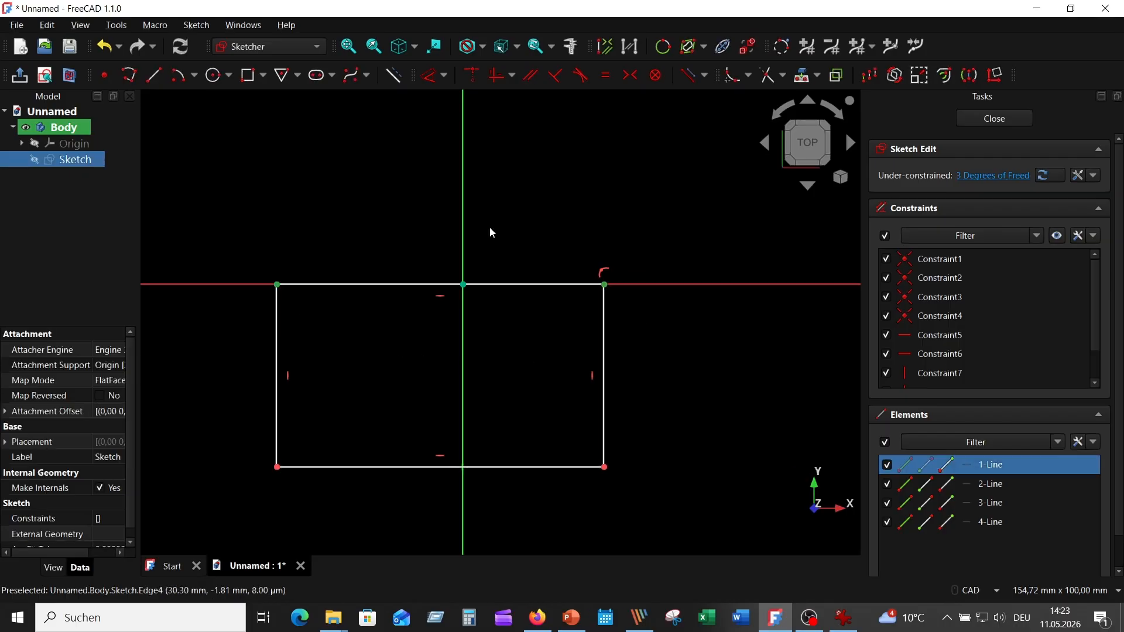
{"action": "left_click", "coordinate": [630, 75]}
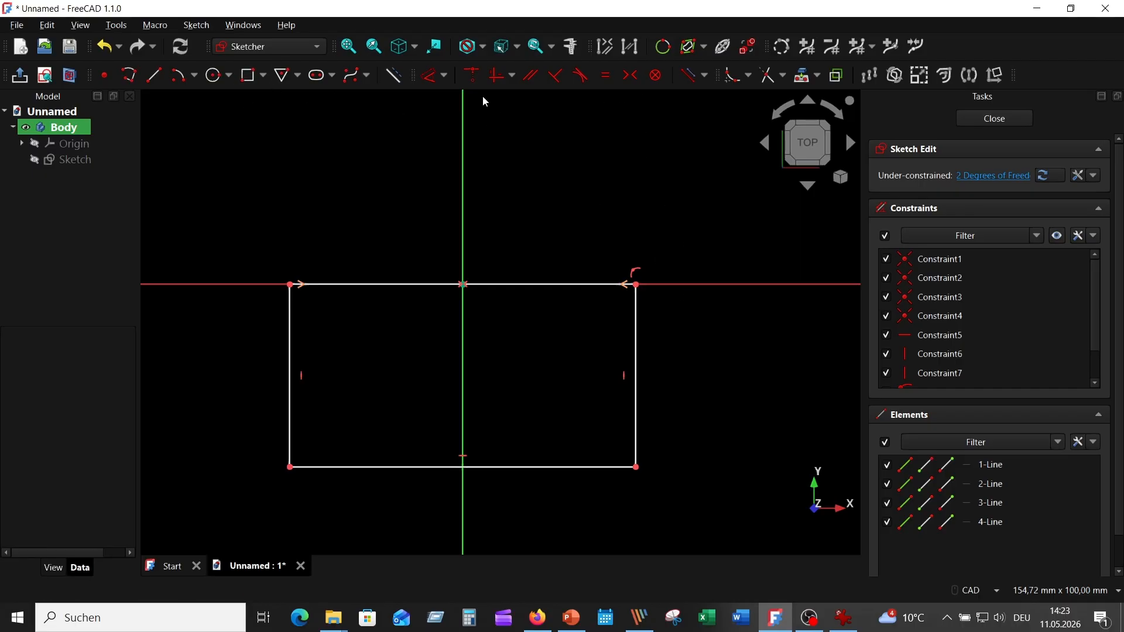
Dimension the rectangle's upper edge to 72 mm and its side edge to 35 mm.
{"action": "left_click", "coordinate": [436, 75]}
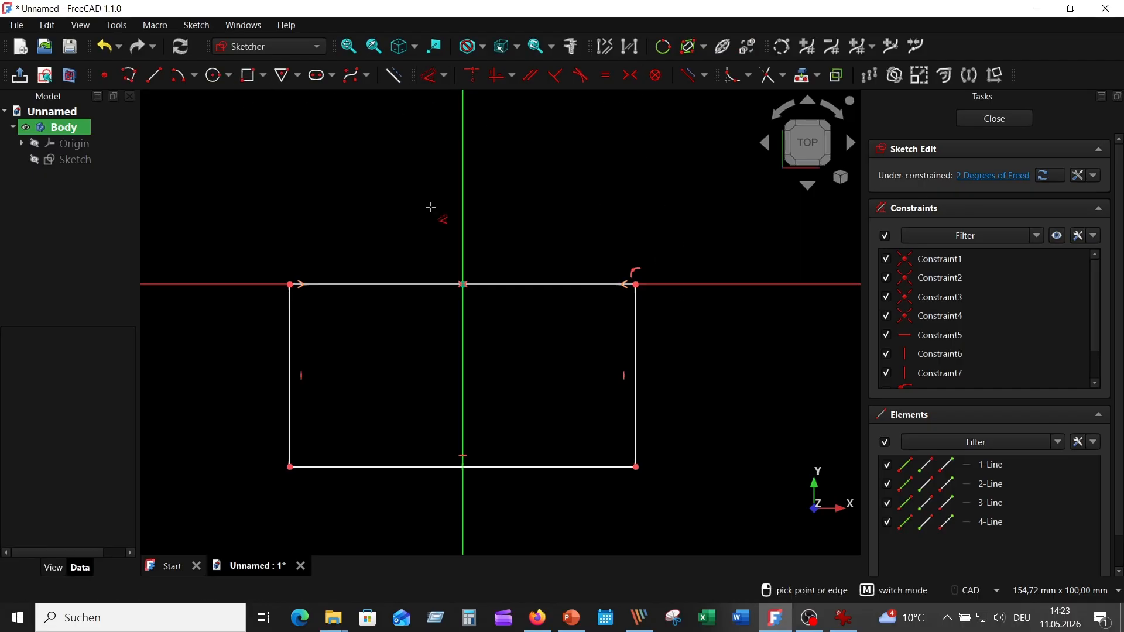
{"action": "left_click", "coordinate": [440, 287]}
{"action": "left_click", "coordinate": [444, 230]}
{"action": "type", "text": "72"}
{"action": "key", "text": "Return"}
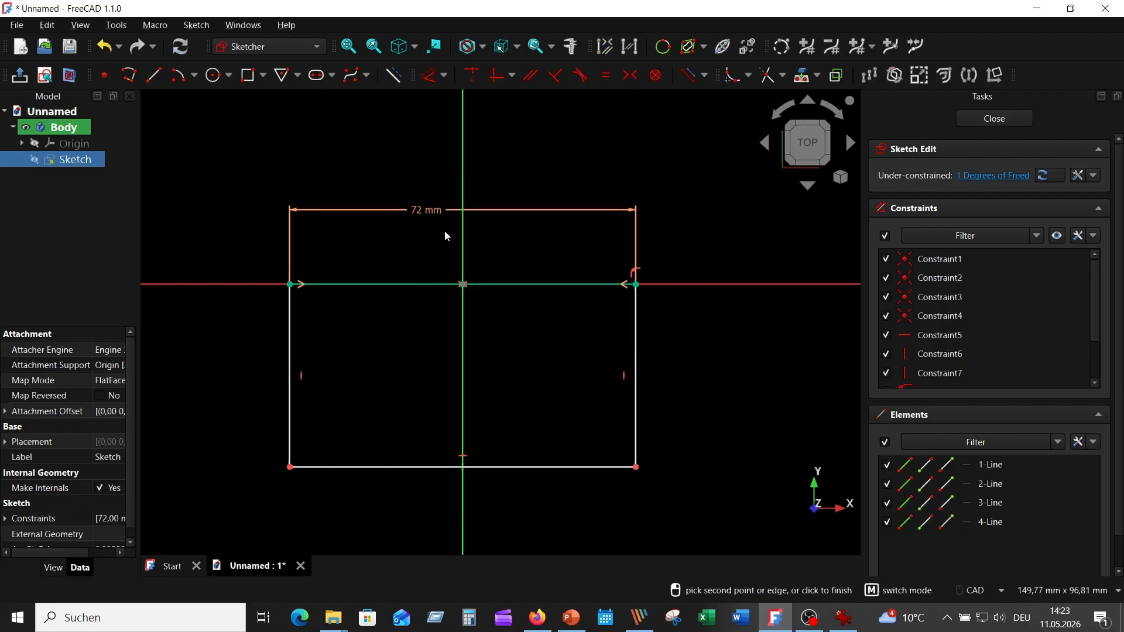
{"action": "left_click", "coordinate": [636, 352]}
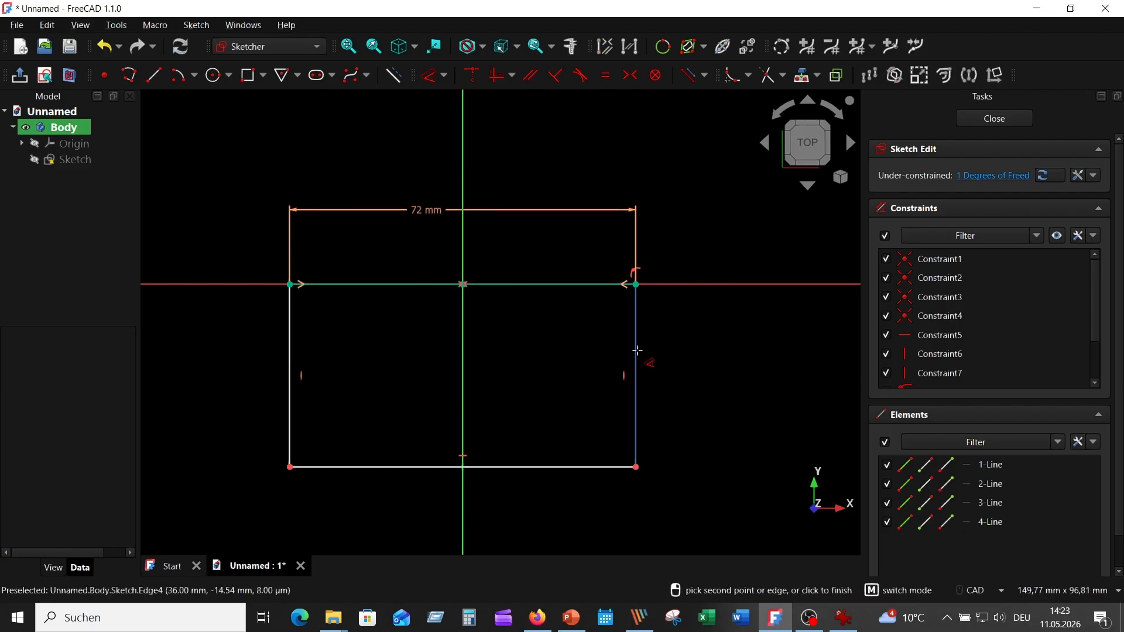
{"action": "left_click", "coordinate": [695, 350]}
{"action": "type", "text": "35"}
{"action": "key", "text": "Return"}
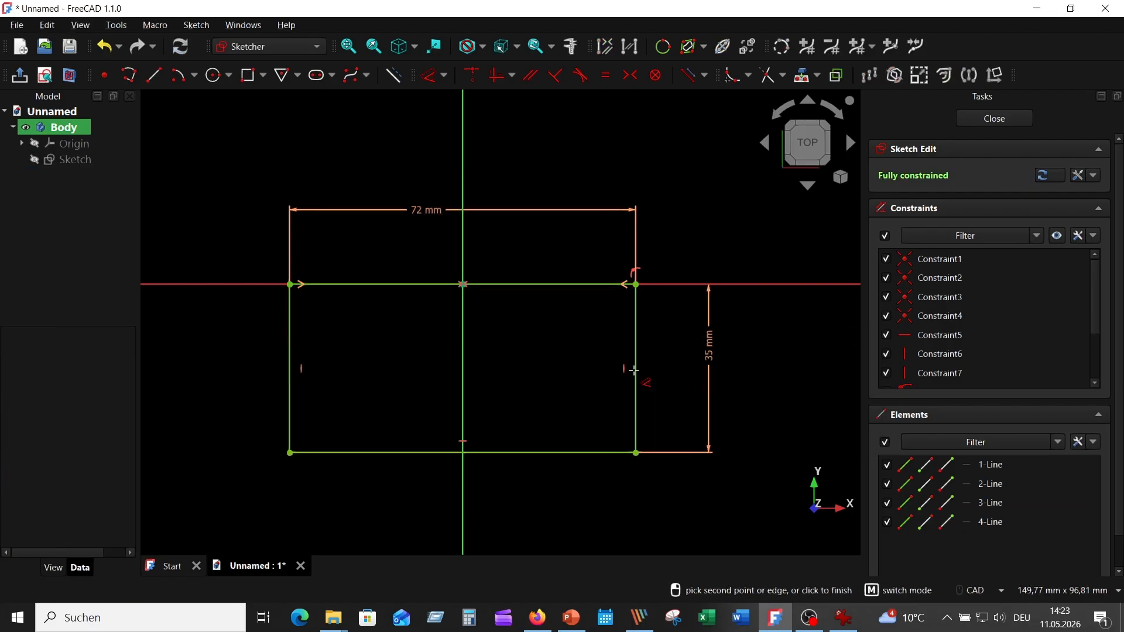
{"action": "key", "text": "Escape"}
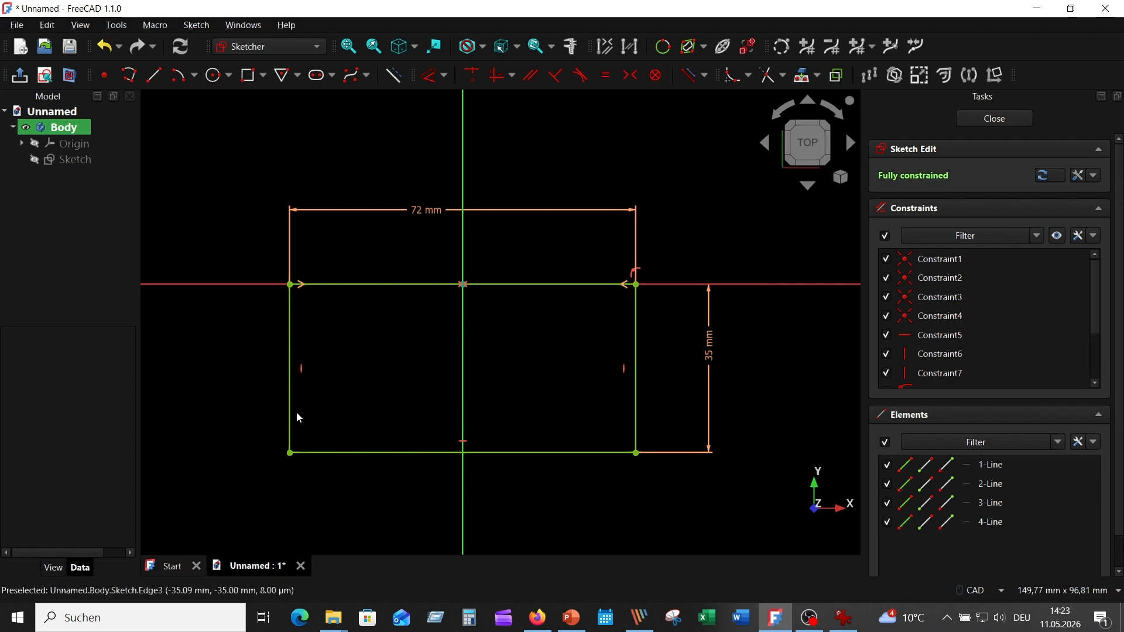
Fillet the rectangle's two lower corners in the sketch, preserving the original corner points.
{"action": "left_click", "coordinate": [734, 75]}
{"action": "left_click", "coordinate": [634, 401]}
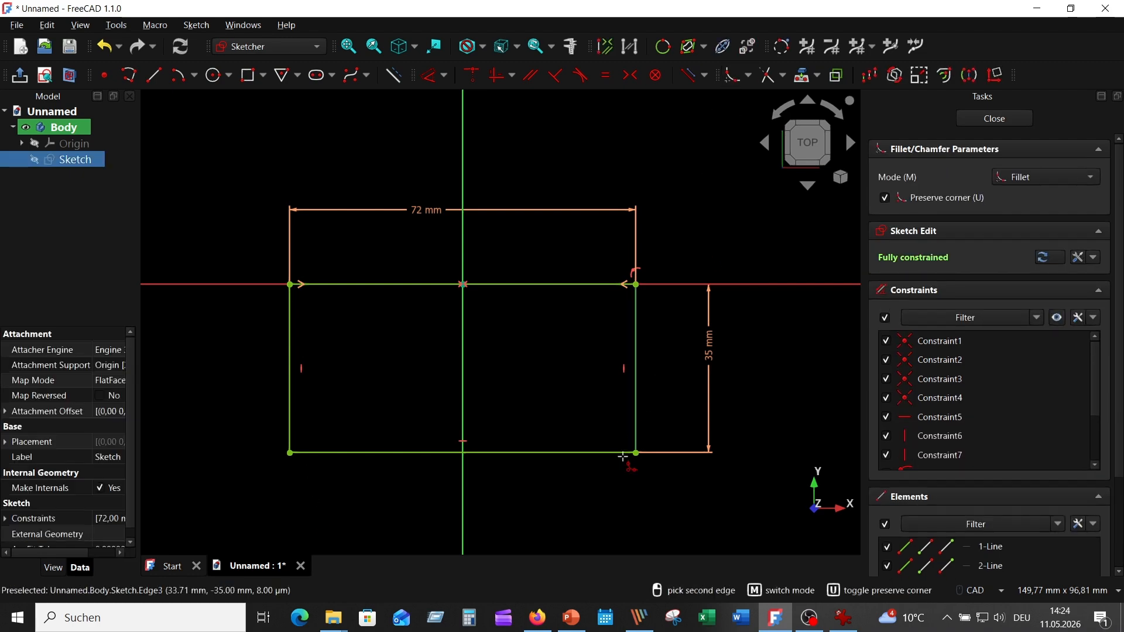
{"action": "left_click", "coordinate": [615, 452]}
{"action": "left_click", "coordinate": [289, 388]}
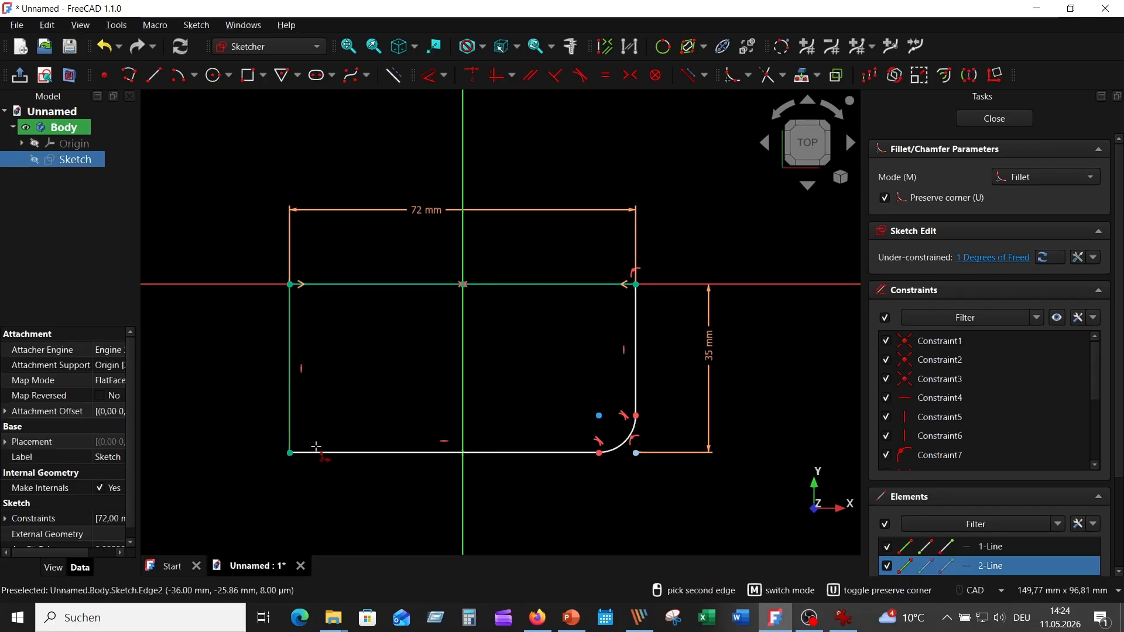
{"action": "left_click", "coordinate": [314, 453]}
{"action": "right_click", "coordinate": [806, 341]}
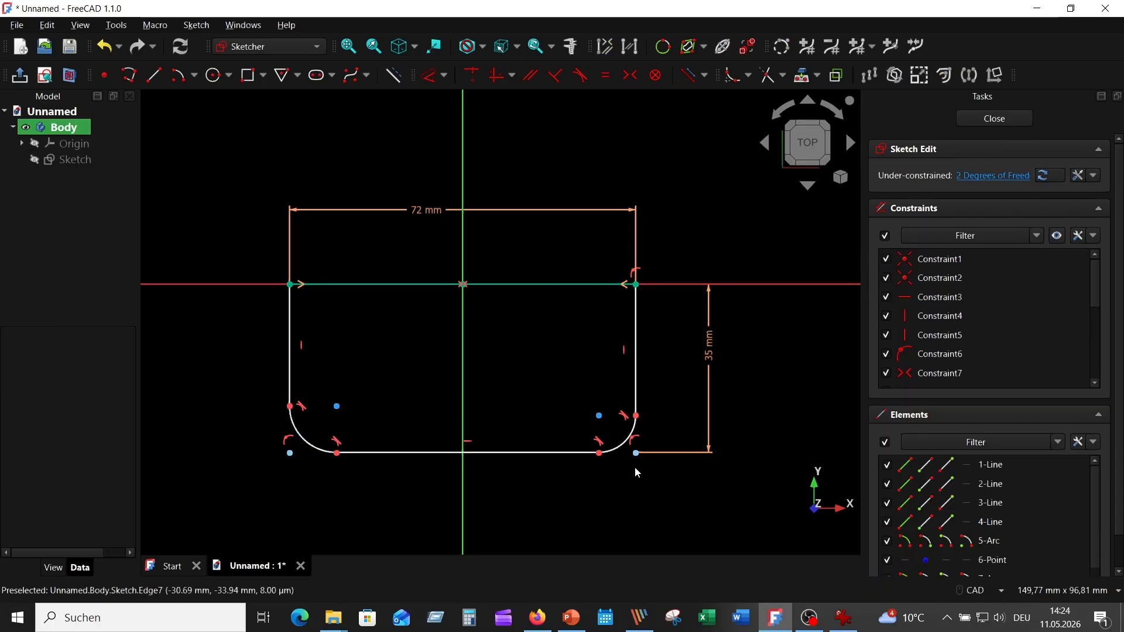
Constrain the two corner arcs equal and set their radius to 12 mm.
{"action": "left_click", "coordinate": [614, 448]}
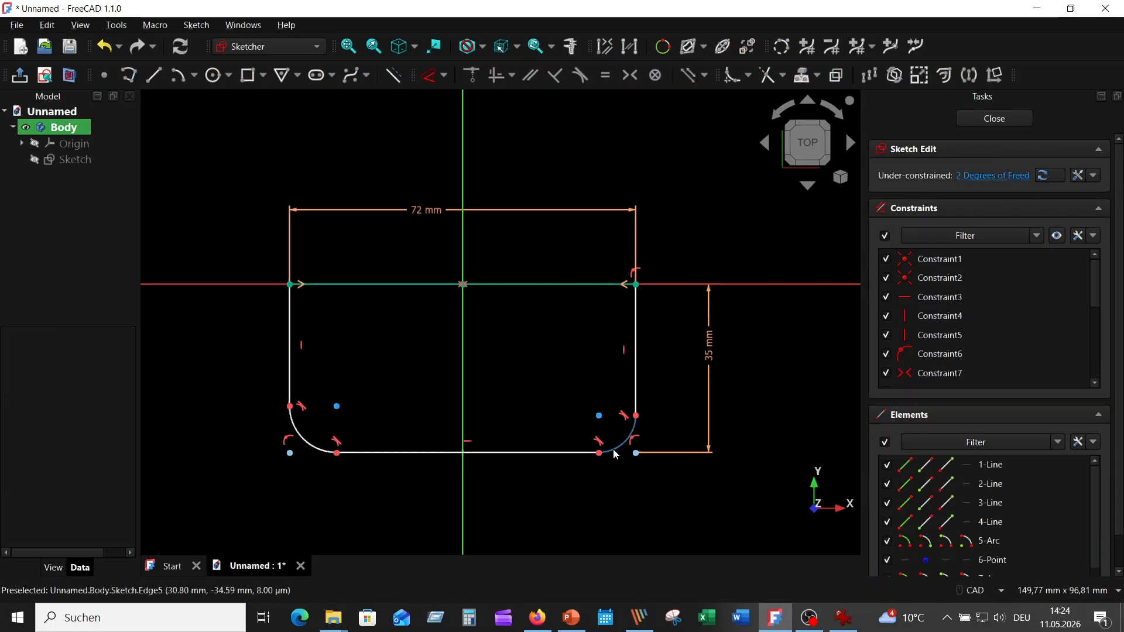
{"action": "left_click", "coordinate": [317, 448]}
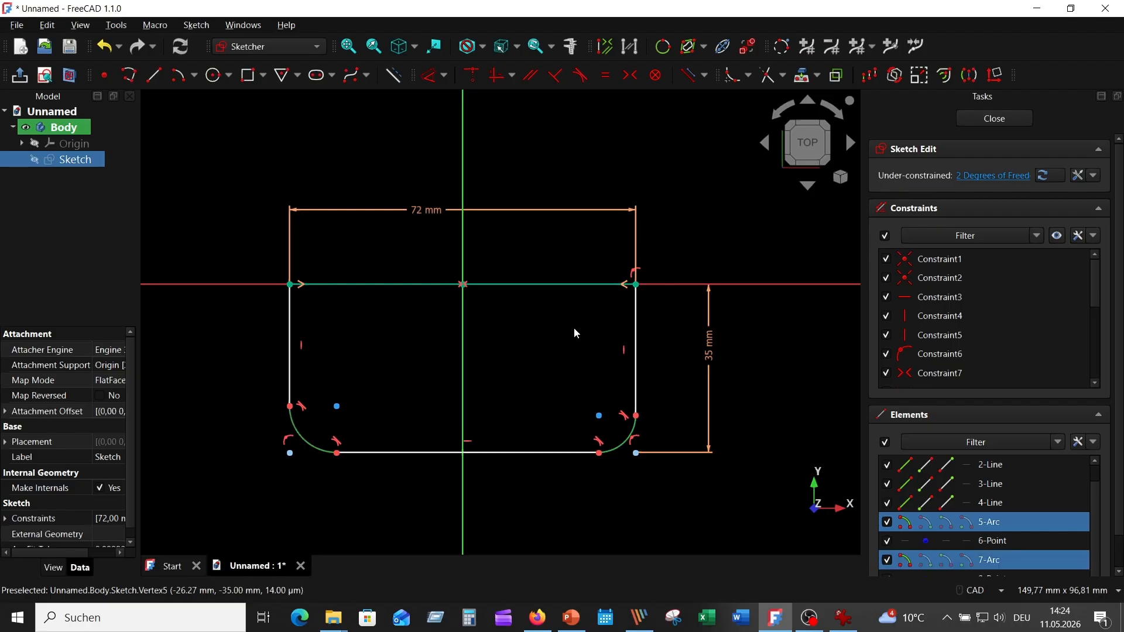
{"action": "left_click", "coordinate": [606, 76]}
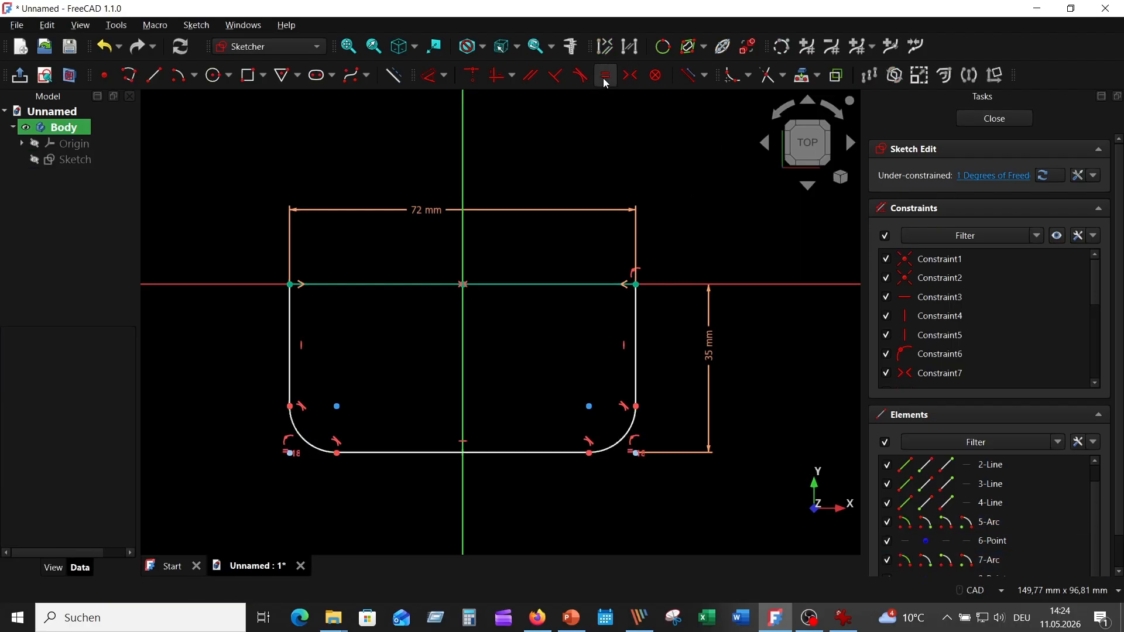
{"action": "left_click", "coordinate": [432, 78]}
{"action": "left_click", "coordinate": [296, 433]}
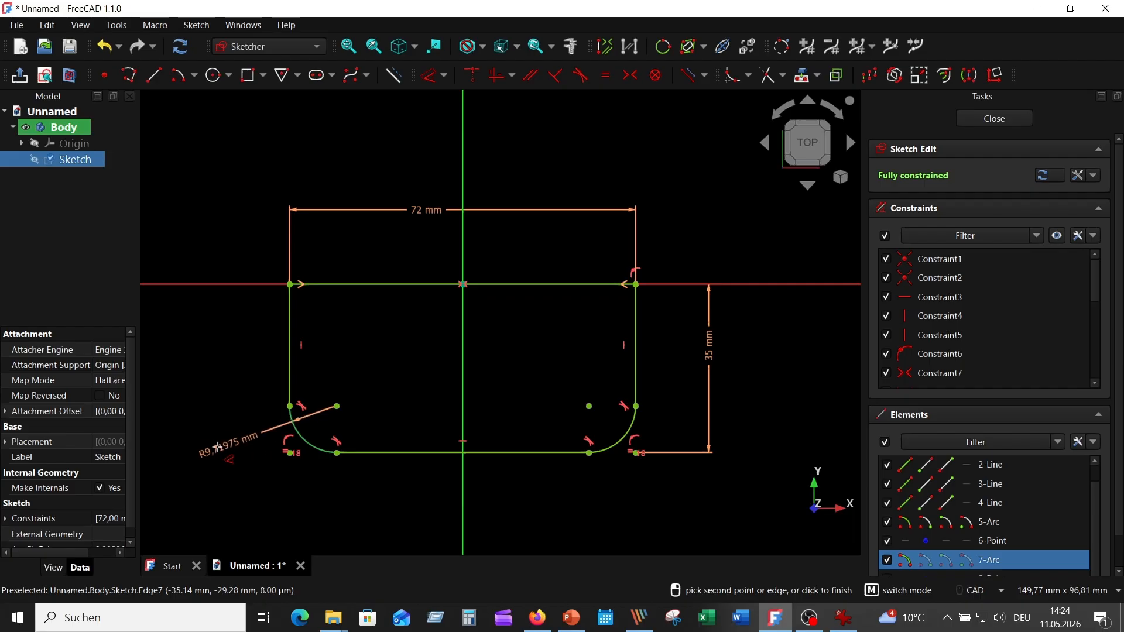
{"action": "left_click", "coordinate": [217, 447]}
{"action": "type", "text": "12"}
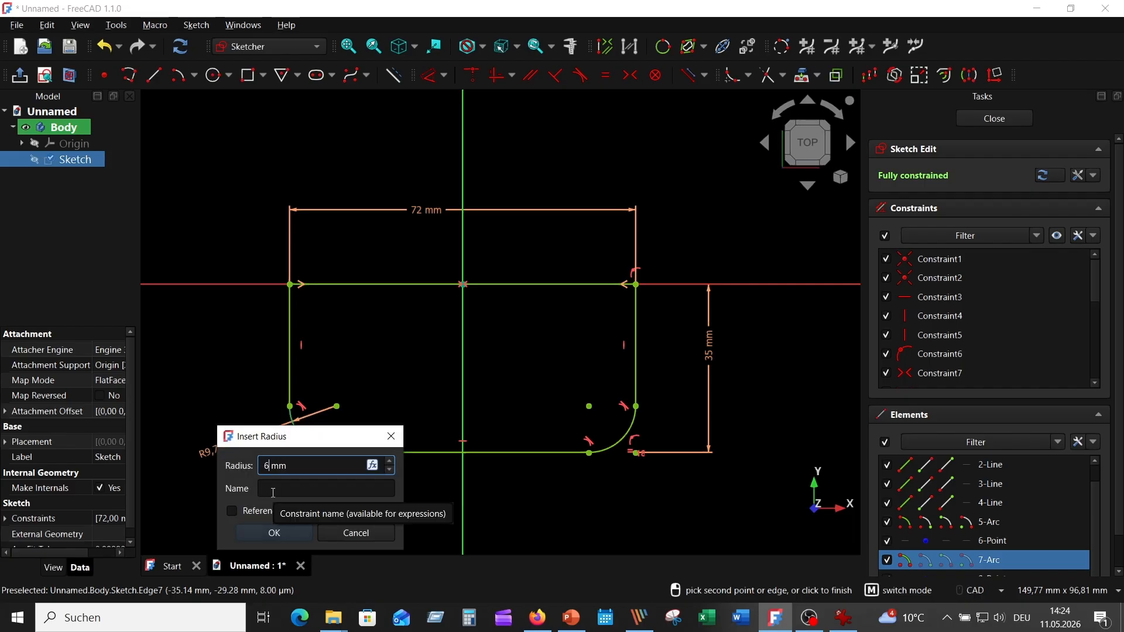
{"action": "key", "text": "Return"}
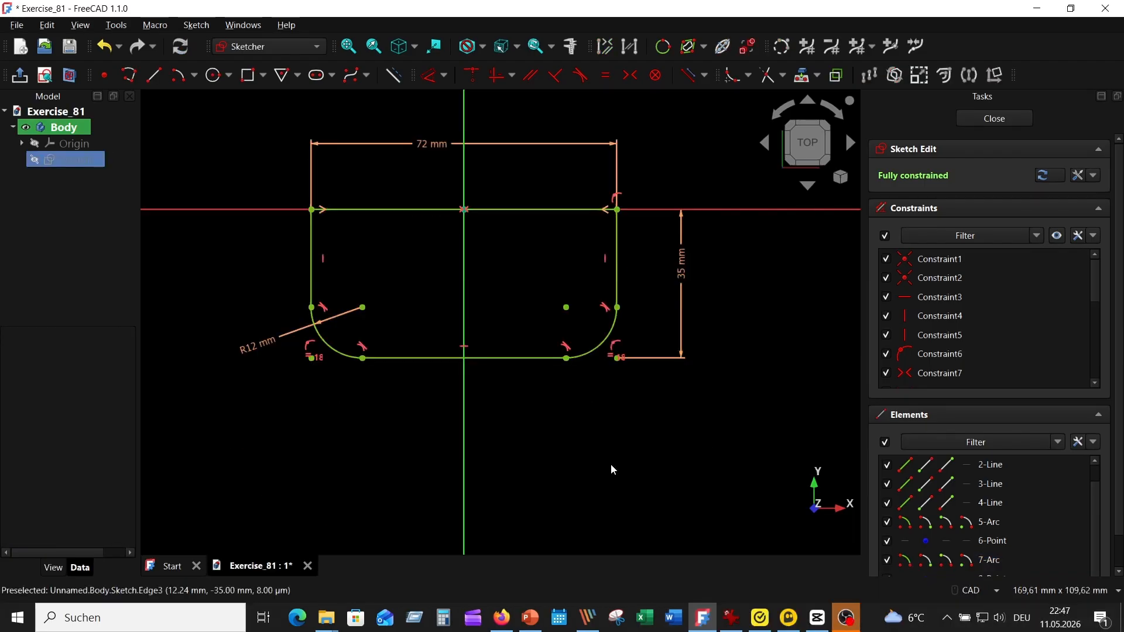
Check the hole sizes in the bracket drawing and draw a 6 mm radius circle centred on each corner arc's centre.
{"action": "left_click", "coordinate": [731, 618]}
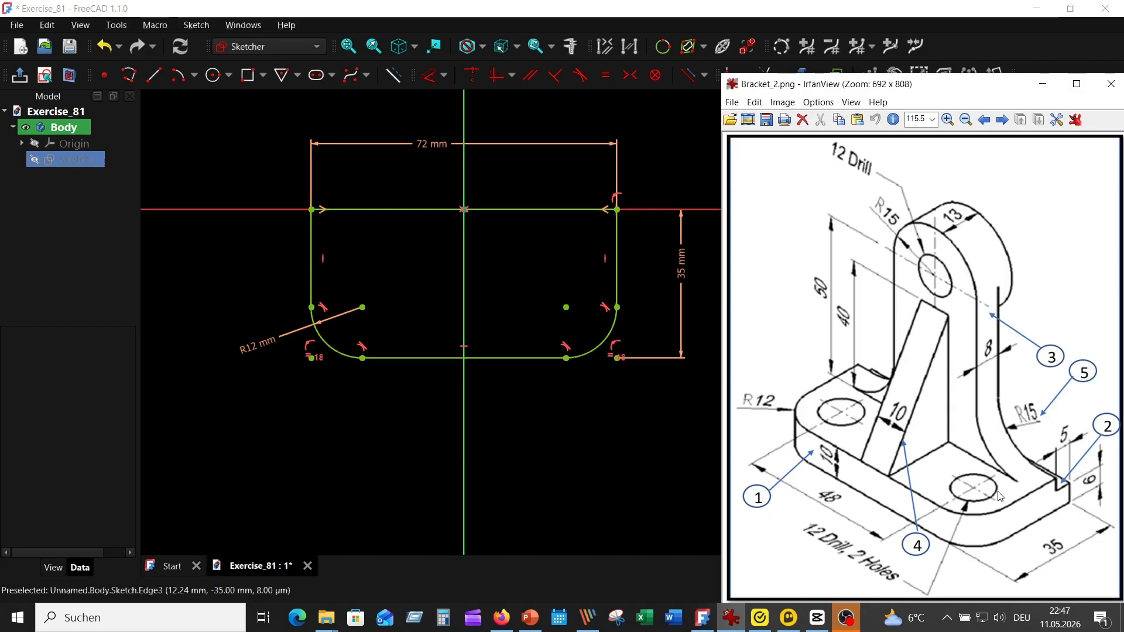
{"action": "left_click", "coordinate": [644, 417]}
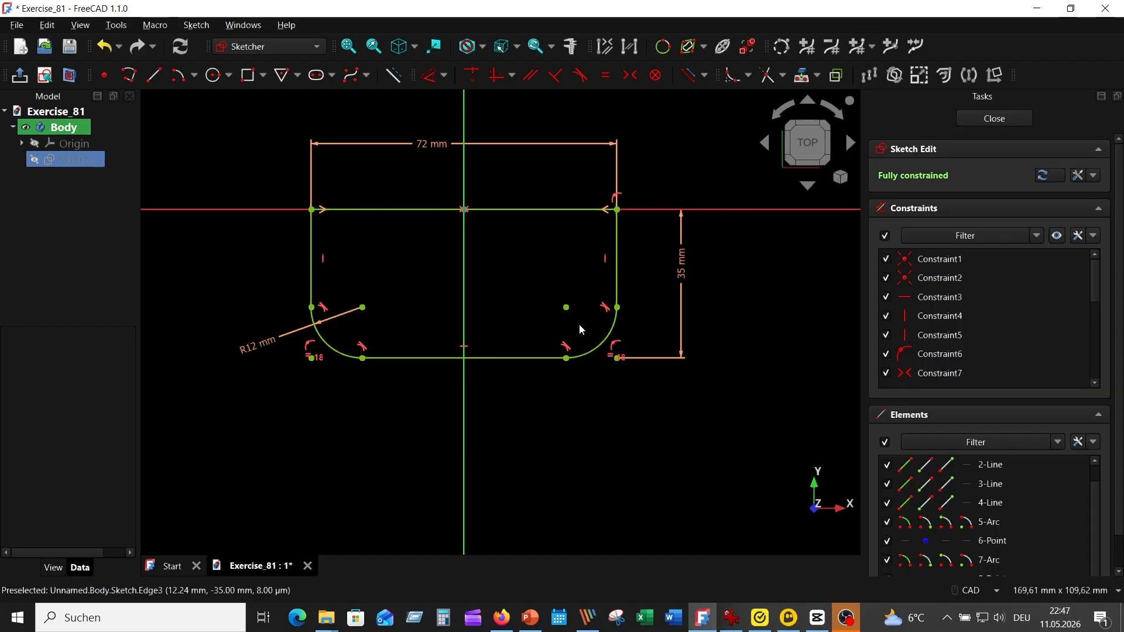
{"action": "left_click", "coordinate": [736, 620]}
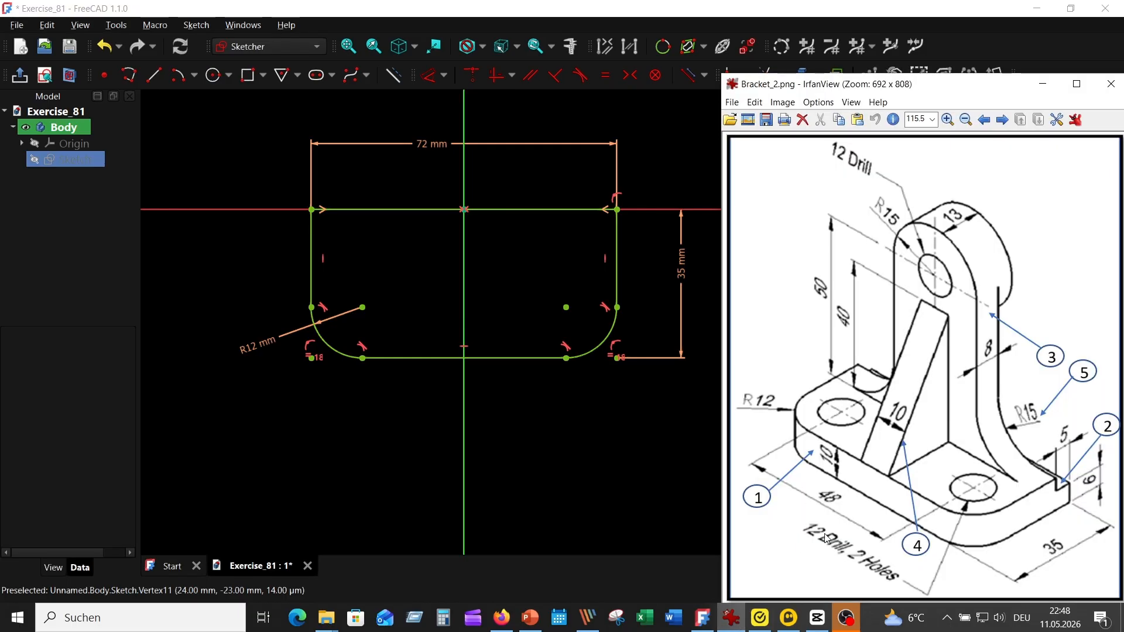
{"action": "left_click", "coordinate": [520, 401]}
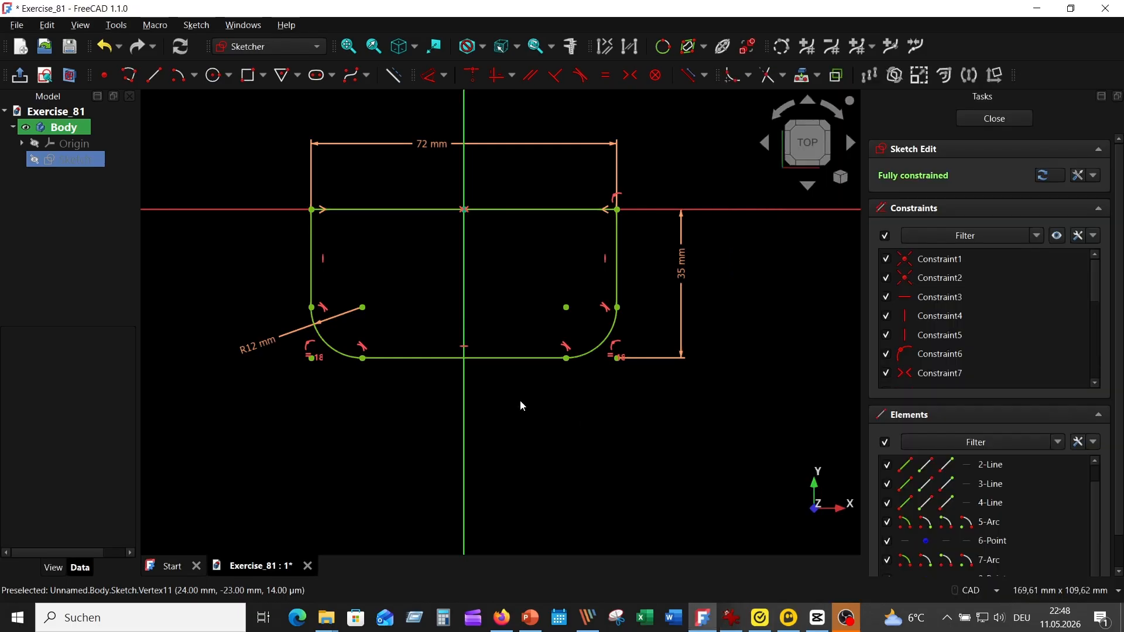
{"action": "left_click", "coordinate": [214, 76]}
{"action": "left_click", "coordinate": [363, 307]}
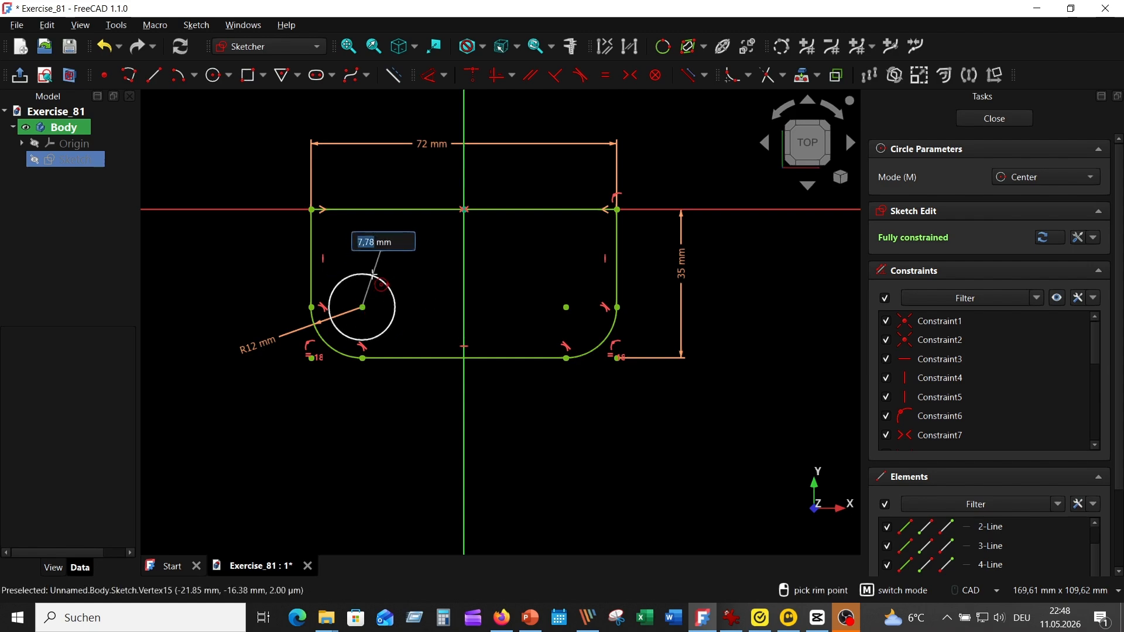
{"action": "type", "text": "6"}
{"action": "key", "text": "Return"}
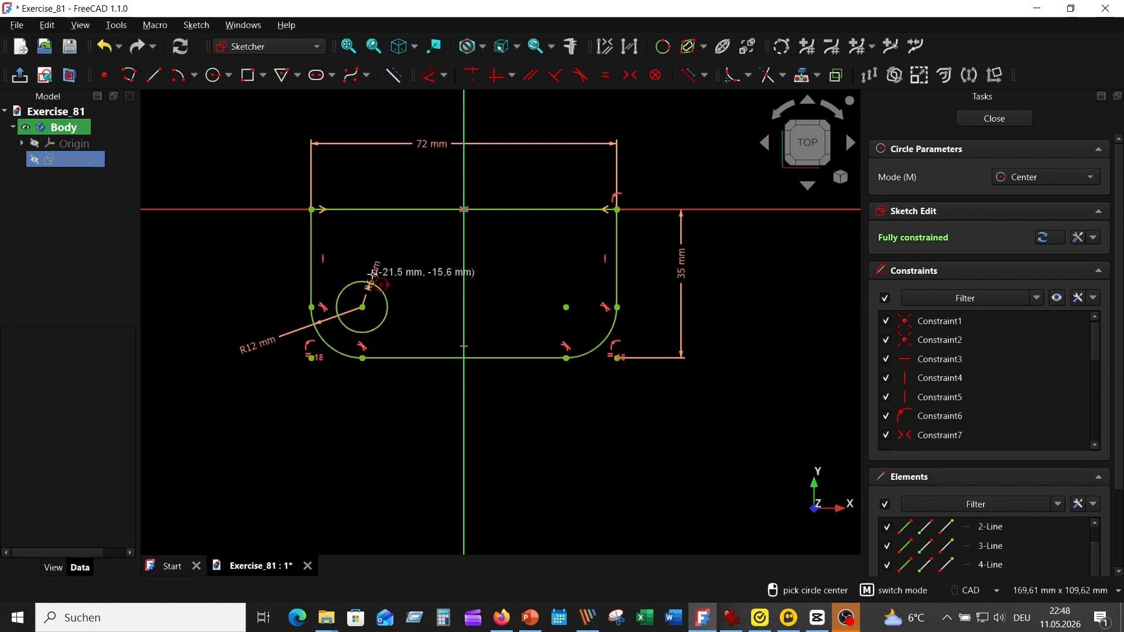
{"action": "left_click", "coordinate": [566, 306]}
{"action": "key", "text": "Return"}
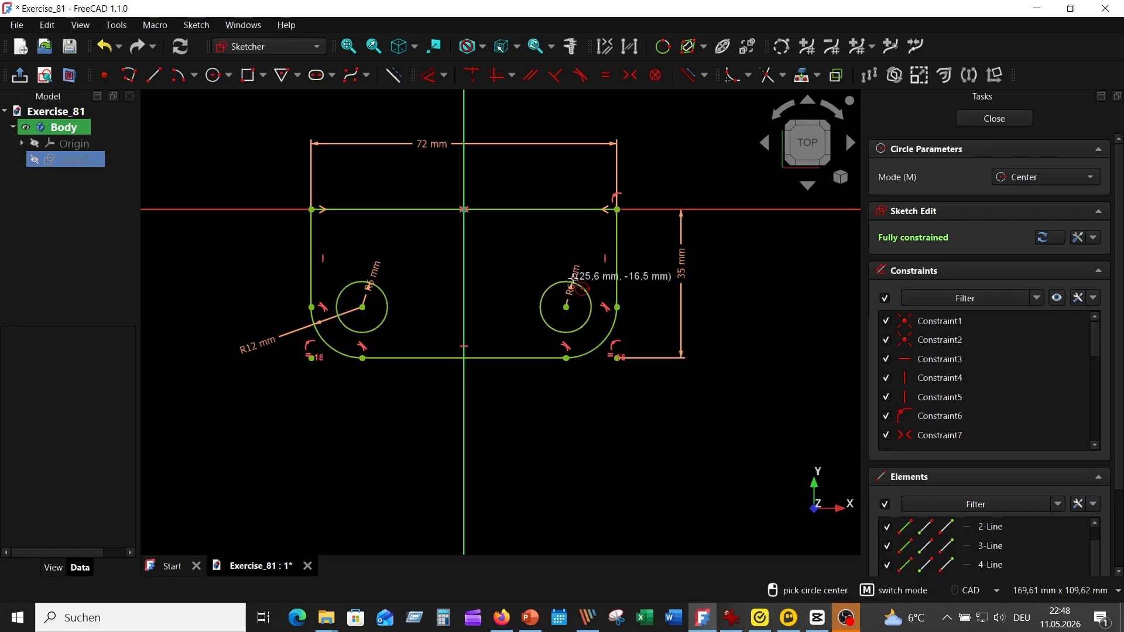
{"action": "right_click", "coordinate": [815, 312]}
Move the radius labels of both hole circles further away from the circles and close the sketch.
{"action": "left_click_drag", "start_coordinate": [575, 271], "coordinate": [578, 256]}
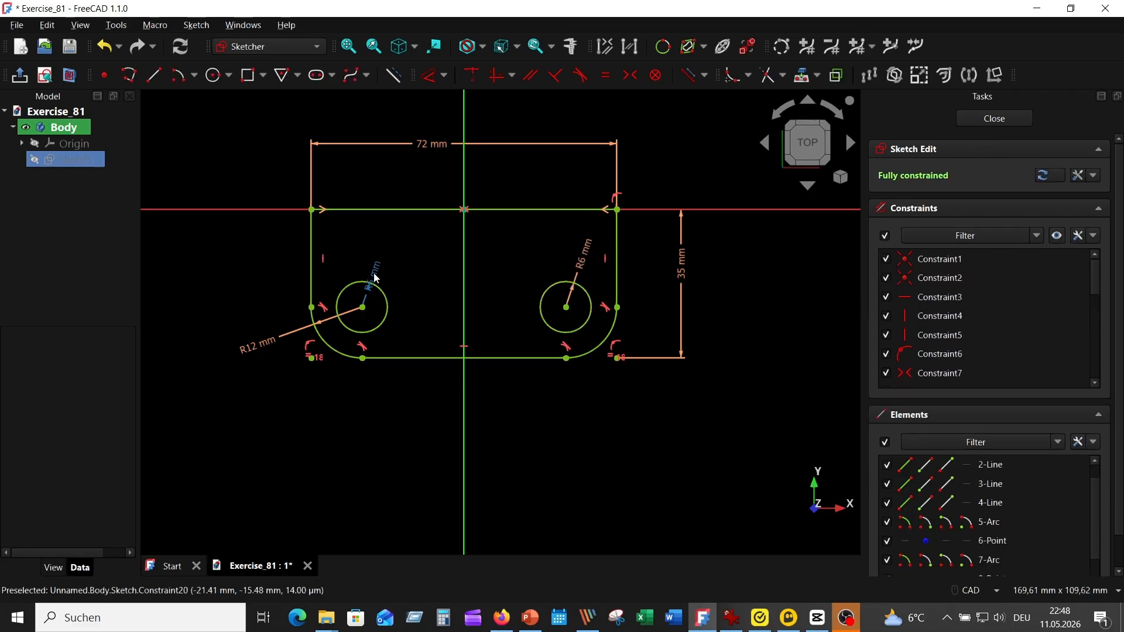
{"action": "left_click_drag", "start_coordinate": [375, 277], "coordinate": [383, 258]}
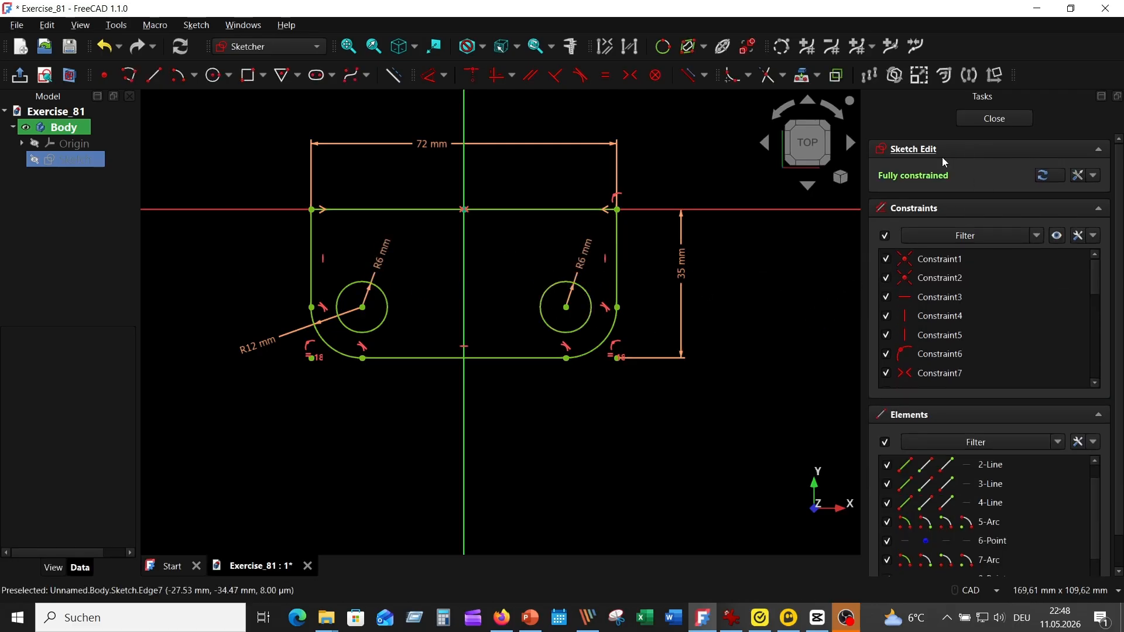
{"action": "left_click", "coordinate": [995, 118]}
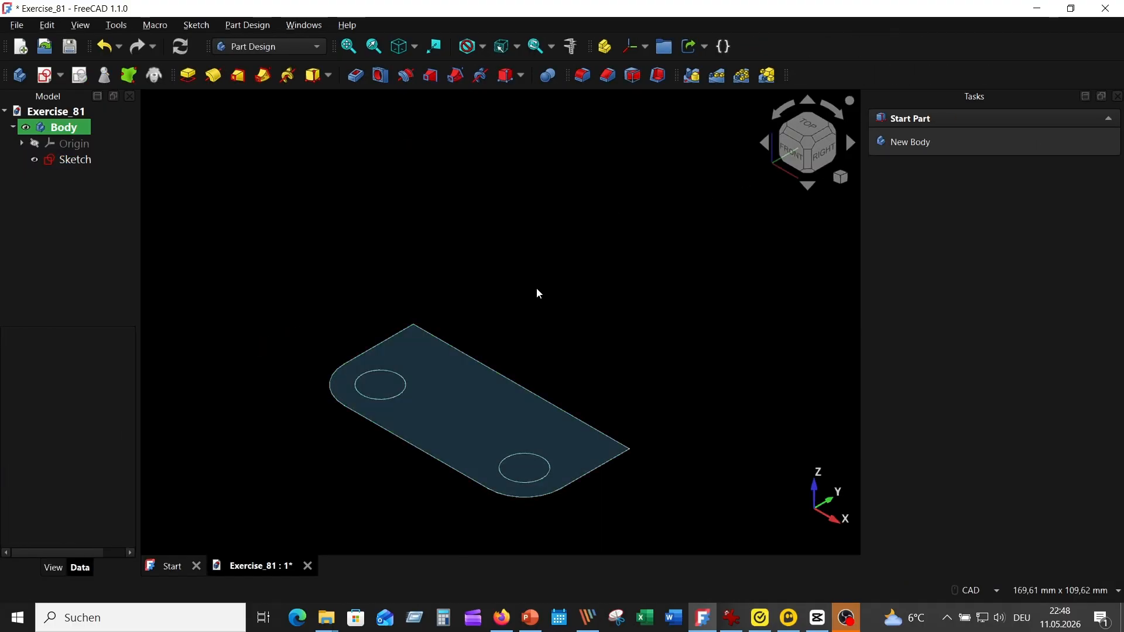
Check the base thickness in the bracket drawing and pad the base plate sketch 10 mm.
{"action": "left_click", "coordinate": [731, 618]}
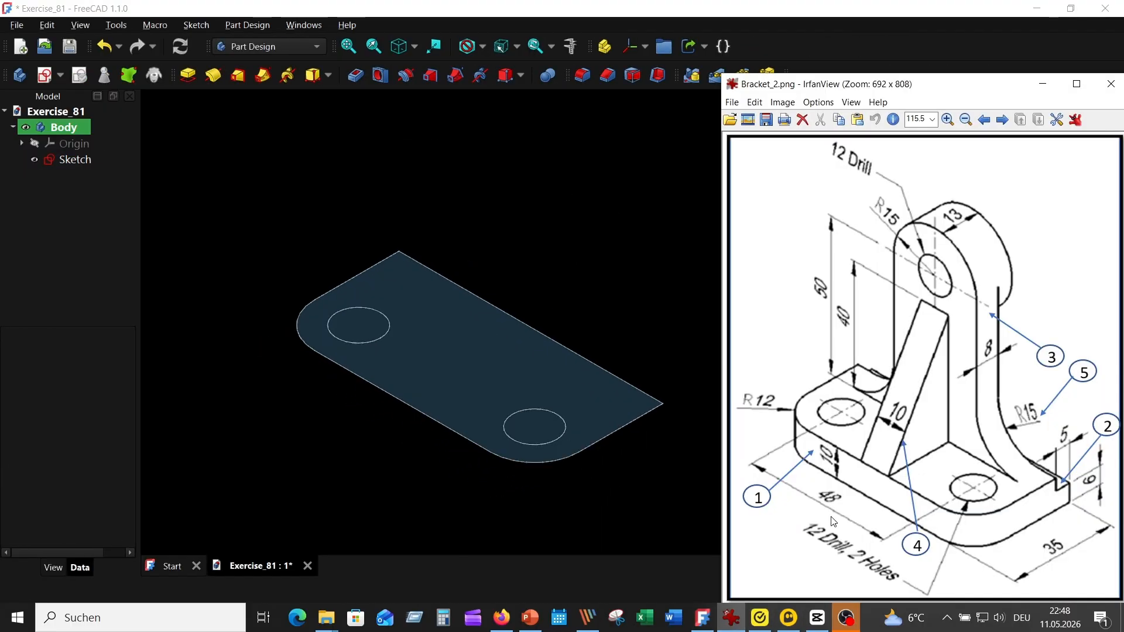
{"action": "left_click", "coordinate": [590, 237]}
{"action": "left_click", "coordinate": [479, 319]}
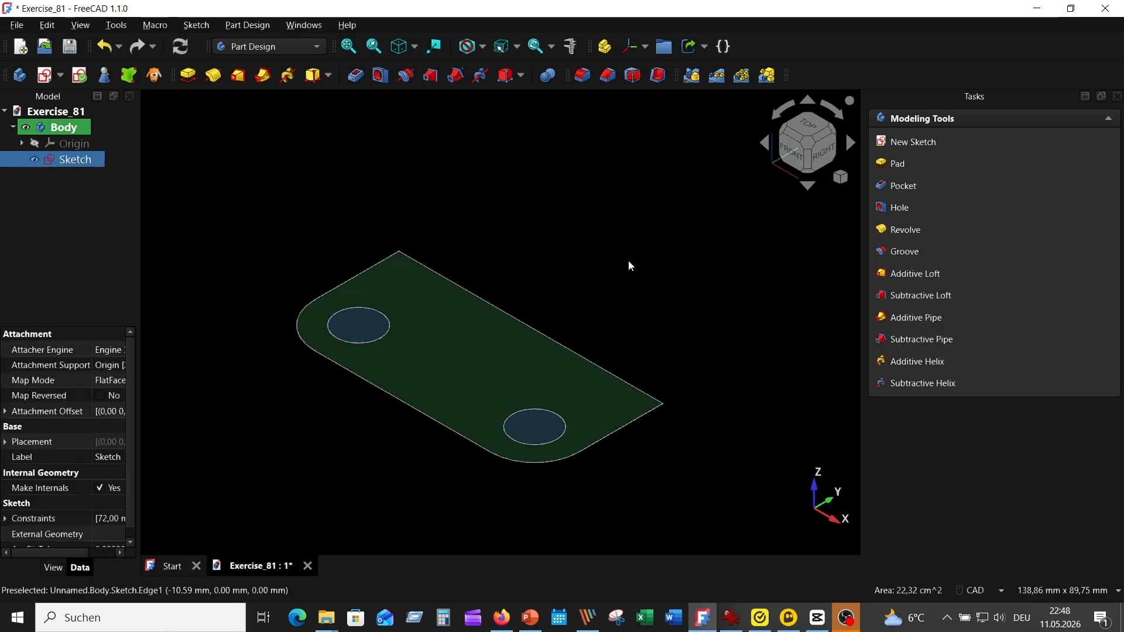
{"action": "left_click", "coordinate": [187, 75]}
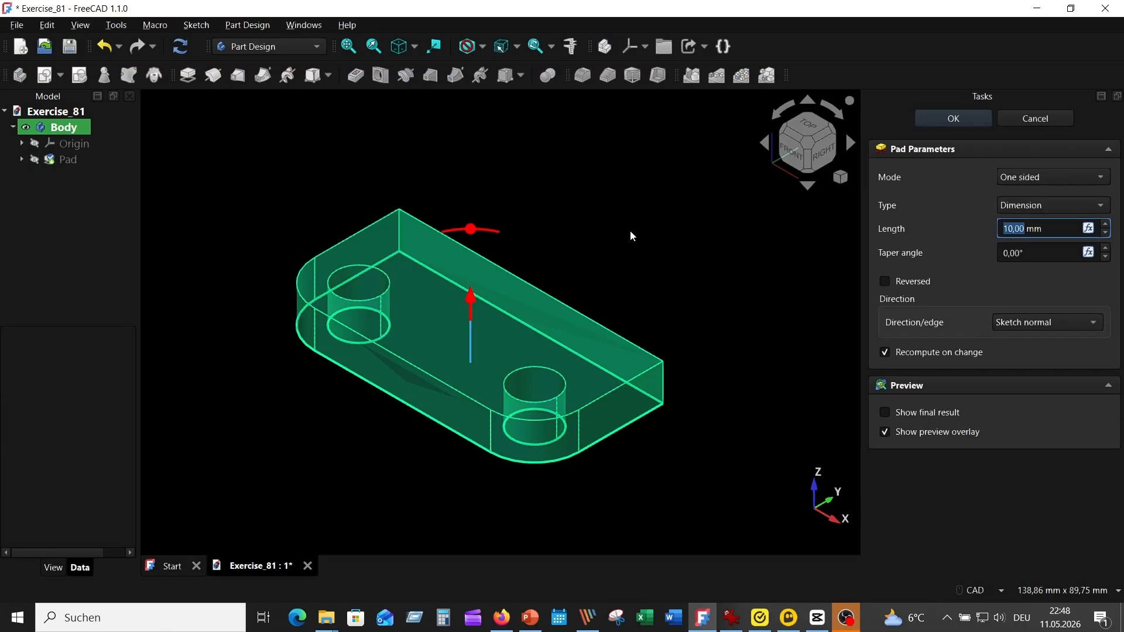
{"action": "left_click", "coordinate": [935, 117]}
{"action": "key", "text": "2"}
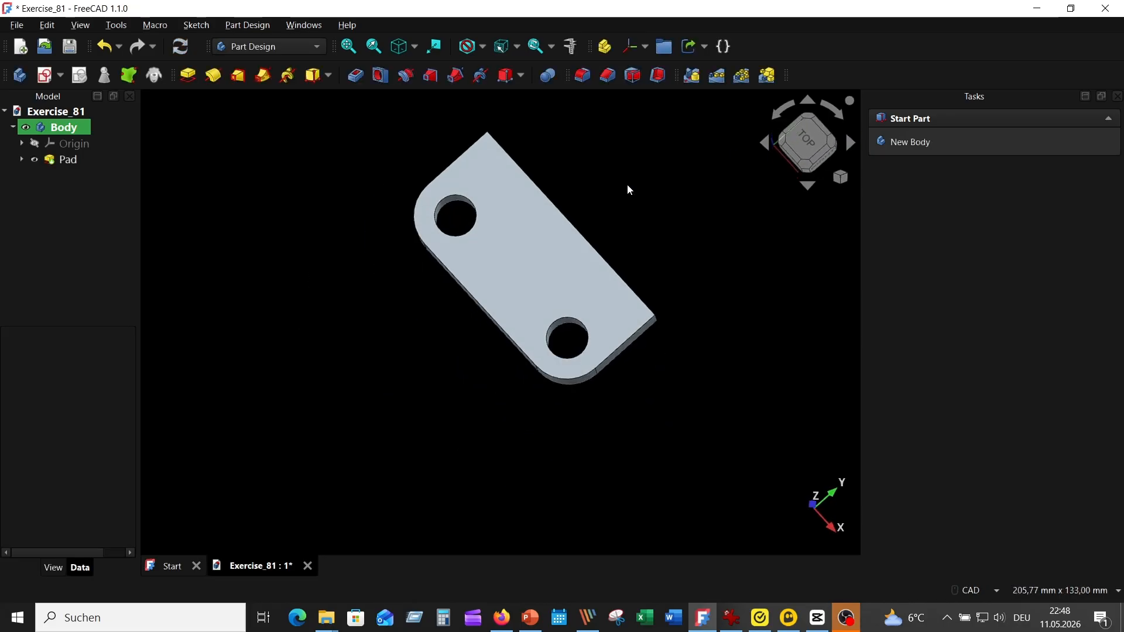
{"action": "key", "text": "0"}
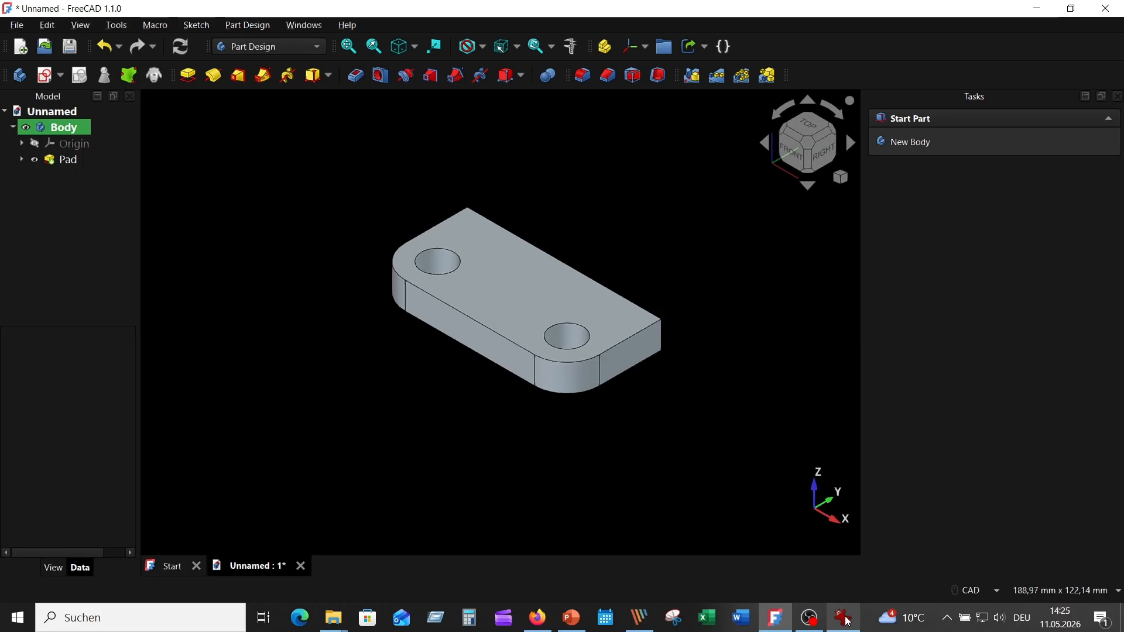
Consult the bracket drawing, start a sketch on the plate's top face and project its two straight side edges as external geometry.
{"action": "left_click", "coordinate": [843, 618]}
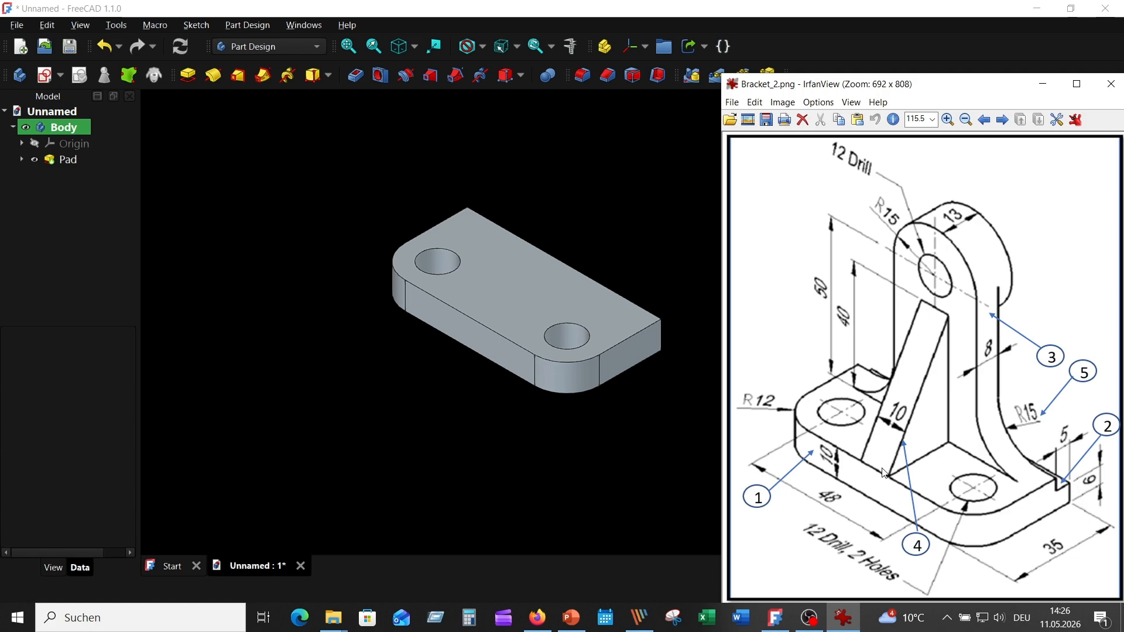
{"action": "left_click", "coordinate": [518, 258]}
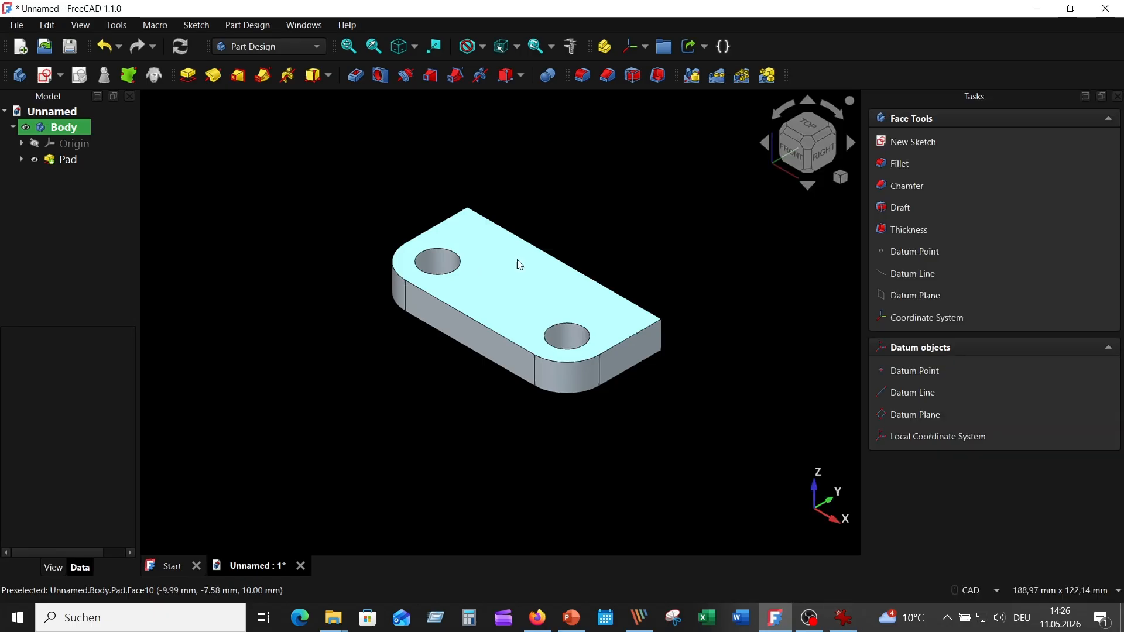
{"action": "left_click", "coordinate": [46, 76]}
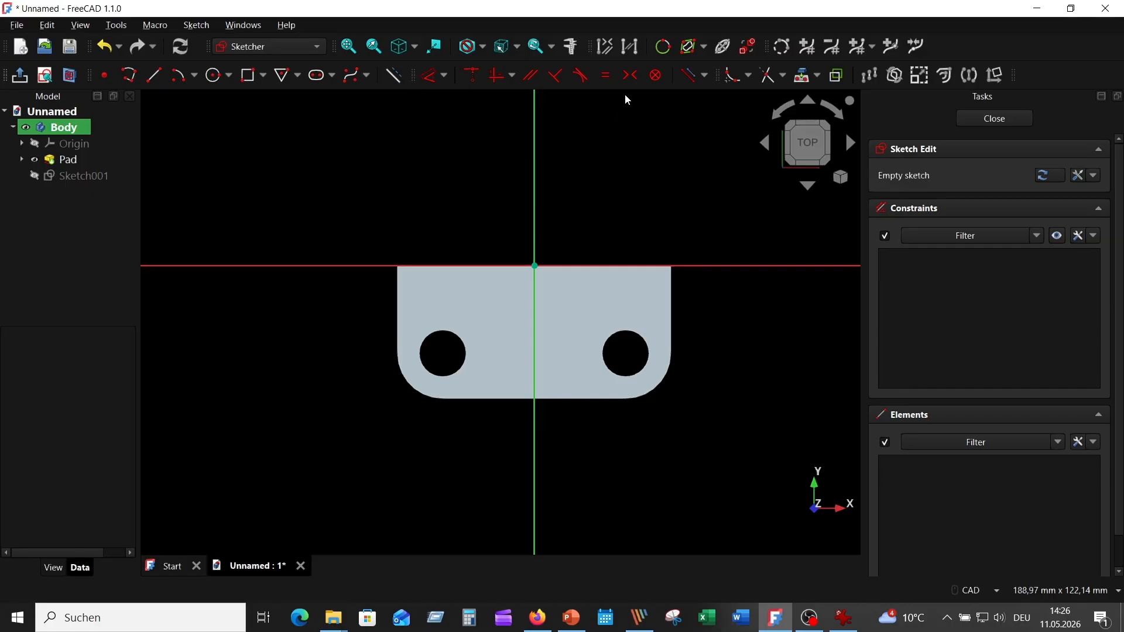
{"action": "left_click", "coordinate": [801, 77]}
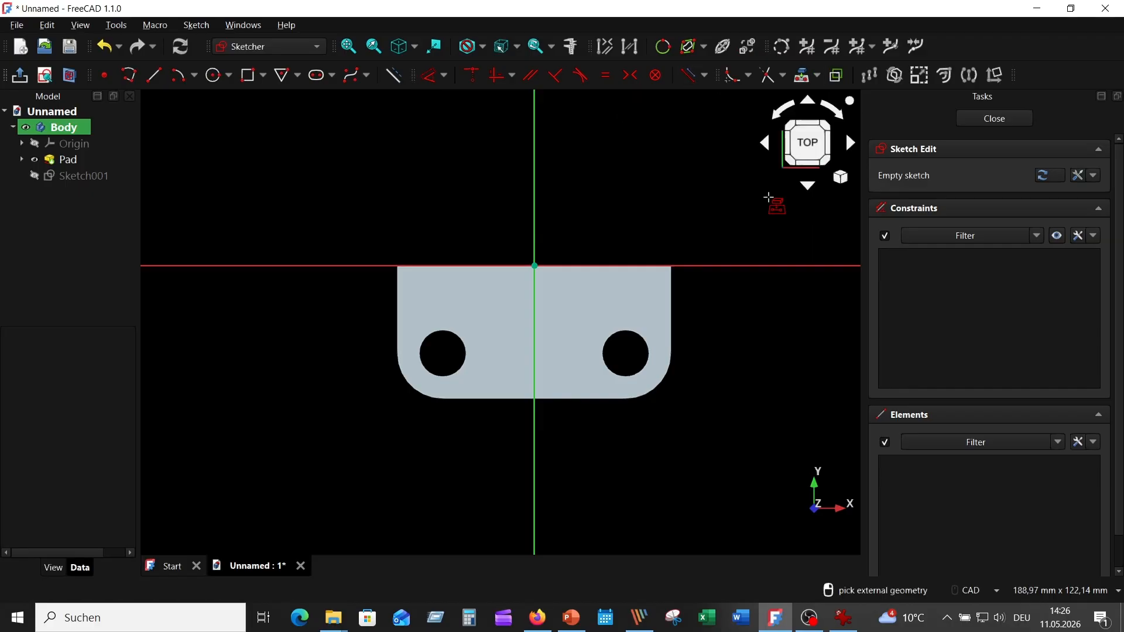
{"action": "left_click", "coordinate": [671, 291]}
{"action": "left_click", "coordinate": [398, 296]}
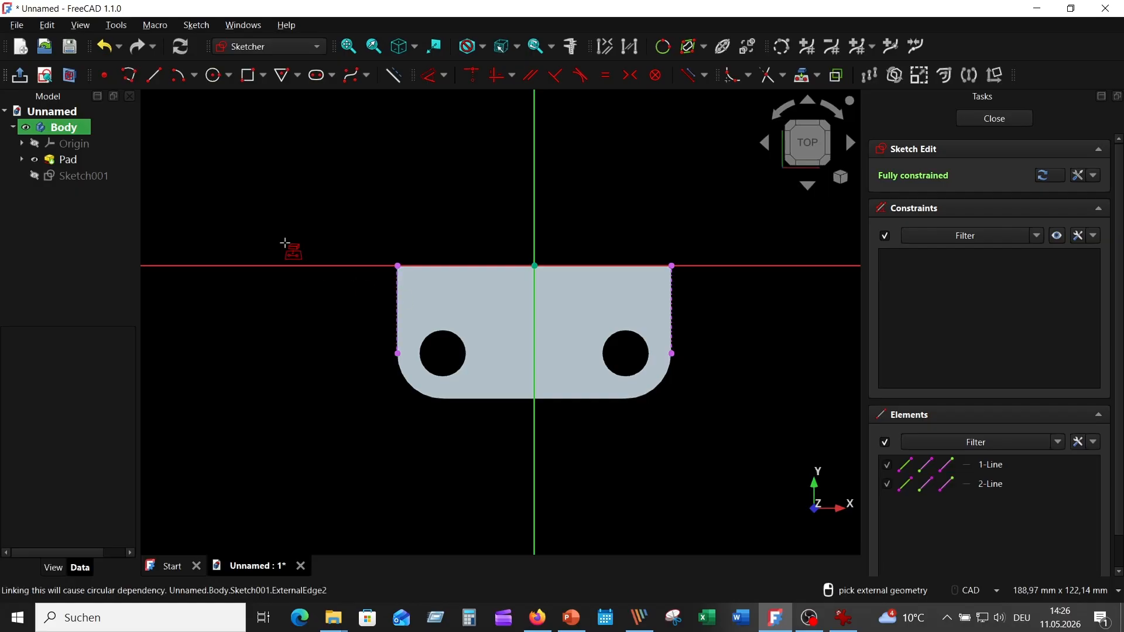
{"action": "key", "text": "Escape"}
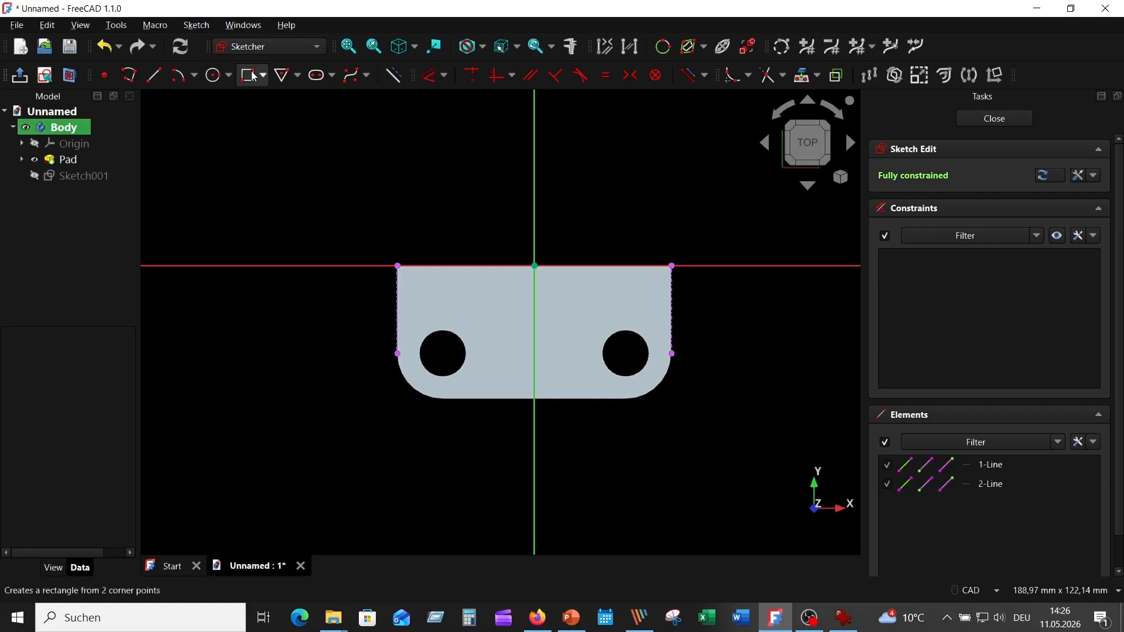
Draw a 5 mm deep rectangle across the plate's full width along its rear edge, reposition the dimension label and close the sketch.
{"action": "left_click", "coordinate": [251, 75]}
{"action": "left_click", "coordinate": [398, 267]}
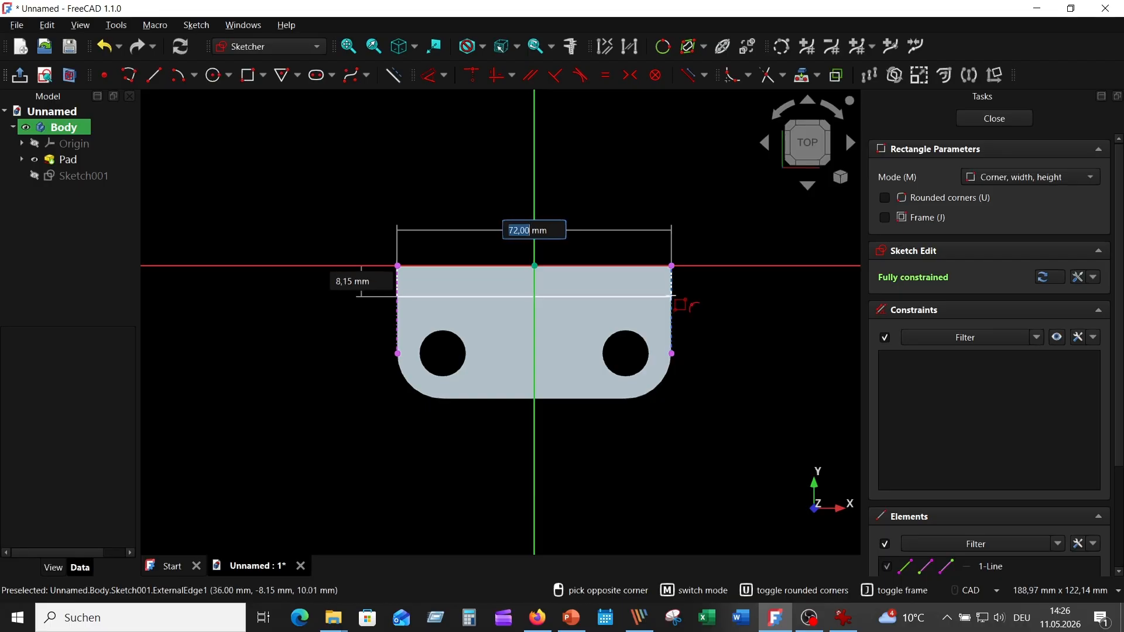
{"action": "key", "text": "Tab"}
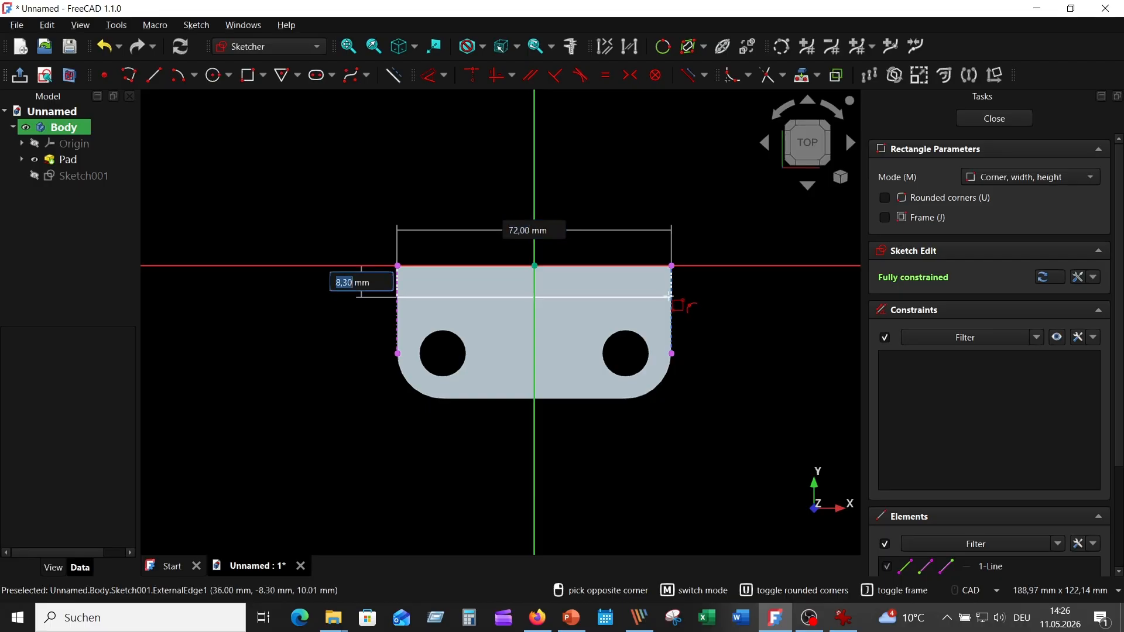
{"action": "type", "text": "5"}
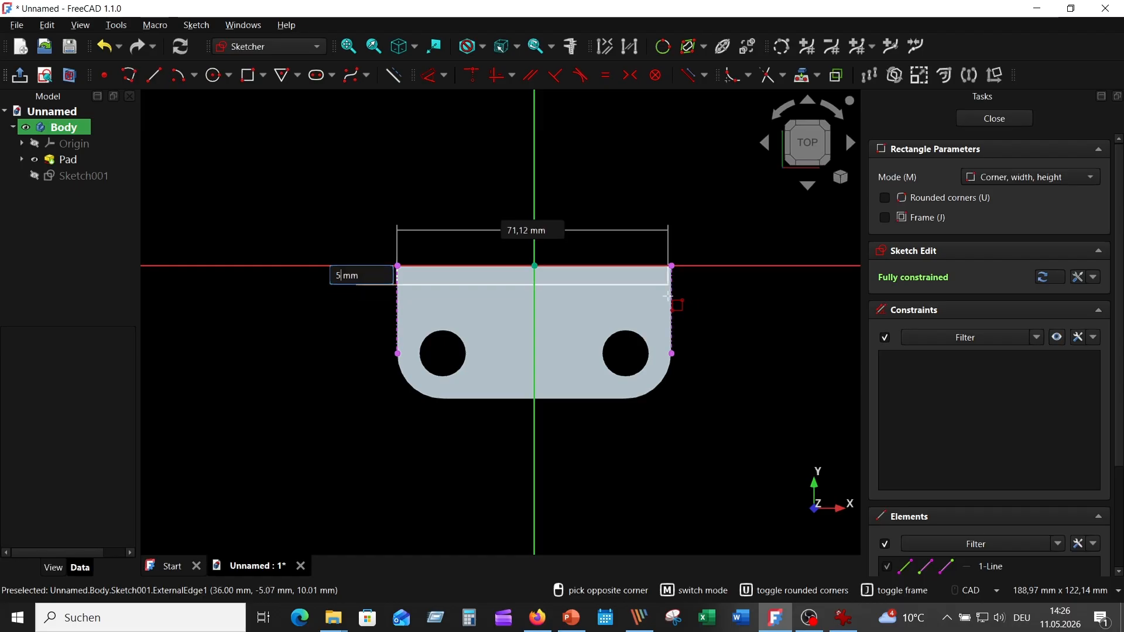
{"action": "key", "text": "Tab"}
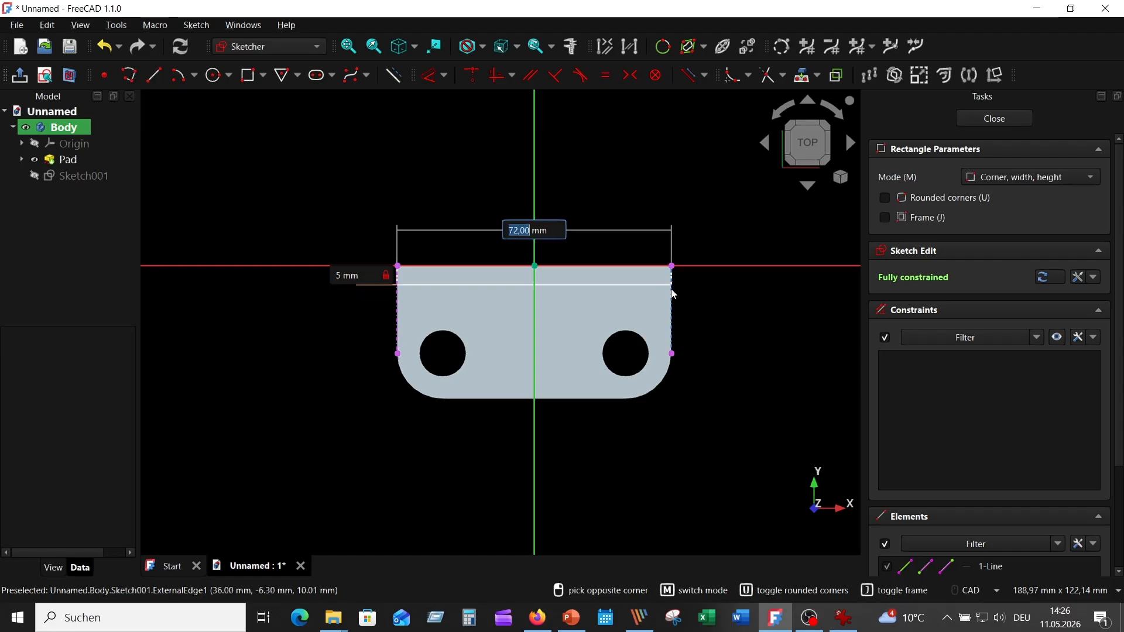
{"action": "left_click", "coordinate": [671, 296]}
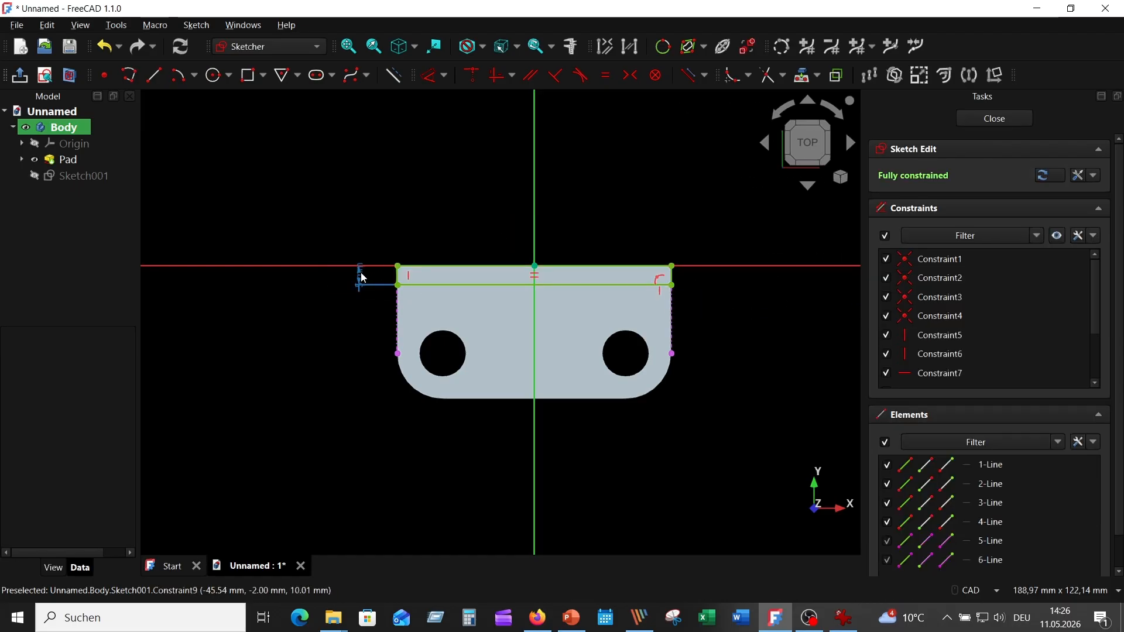
{"action": "left_click_drag", "start_coordinate": [360, 274], "coordinate": [374, 232]}
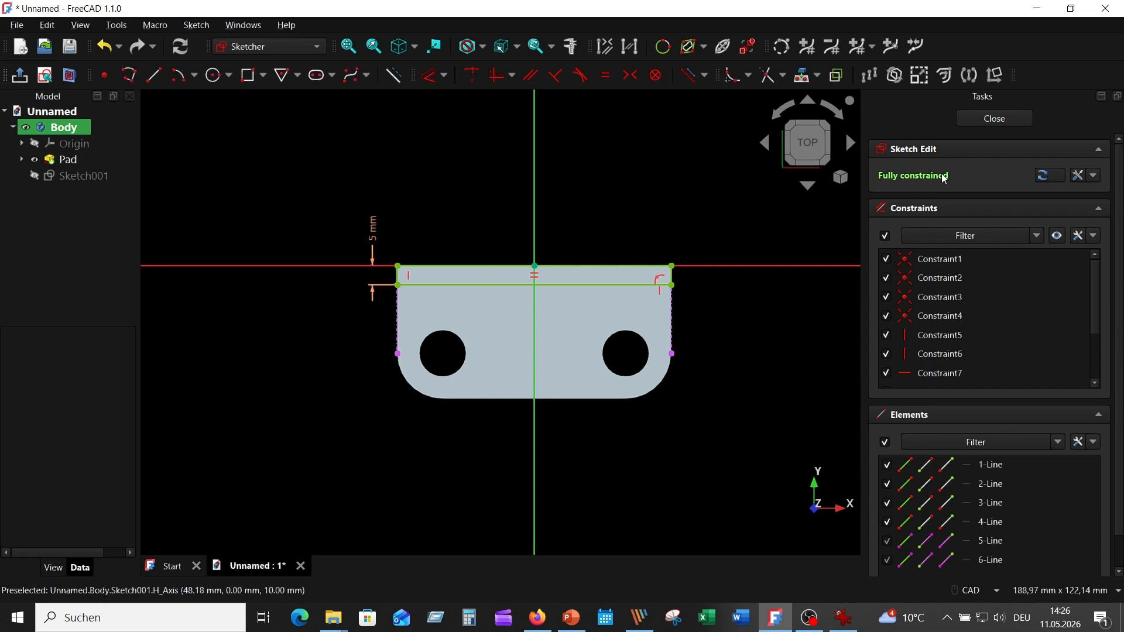
{"action": "left_click", "coordinate": [994, 119]}
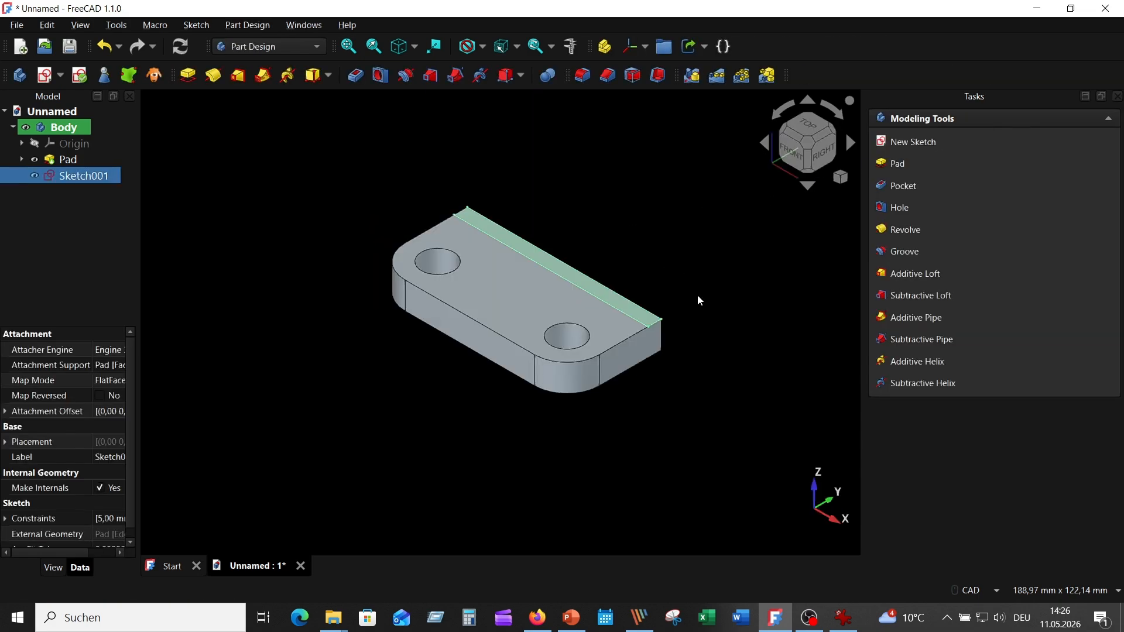
Check the rear step's height in the bracket drawing and pocket the rectangle sketch 4 mm deep.
{"action": "left_click", "coordinate": [855, 621]}
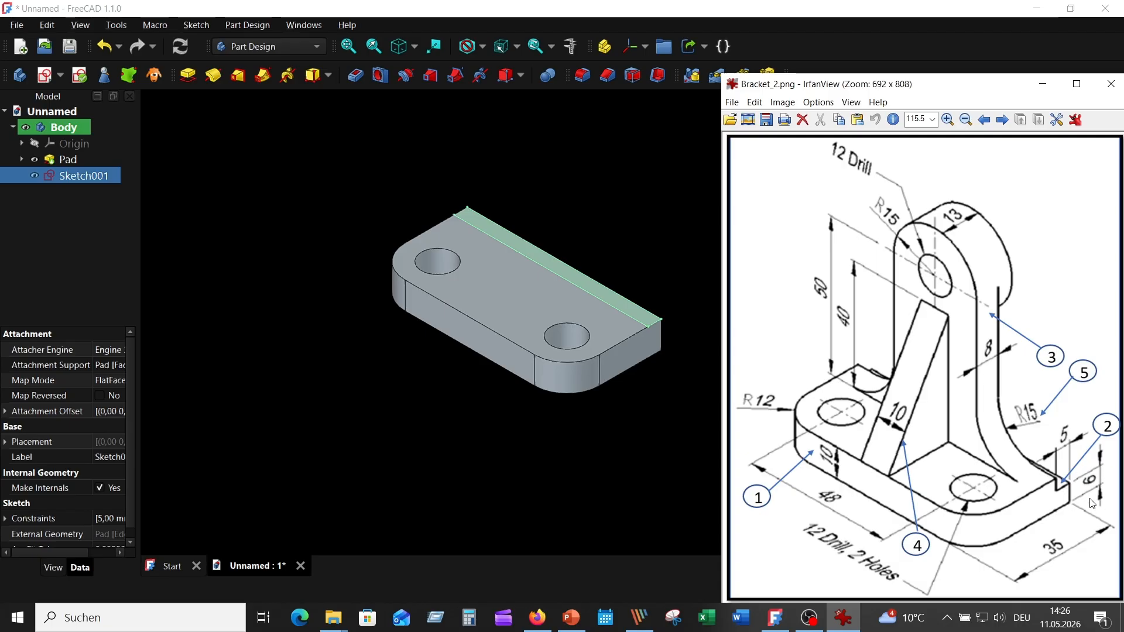
{"action": "left_click", "coordinate": [288, 154]}
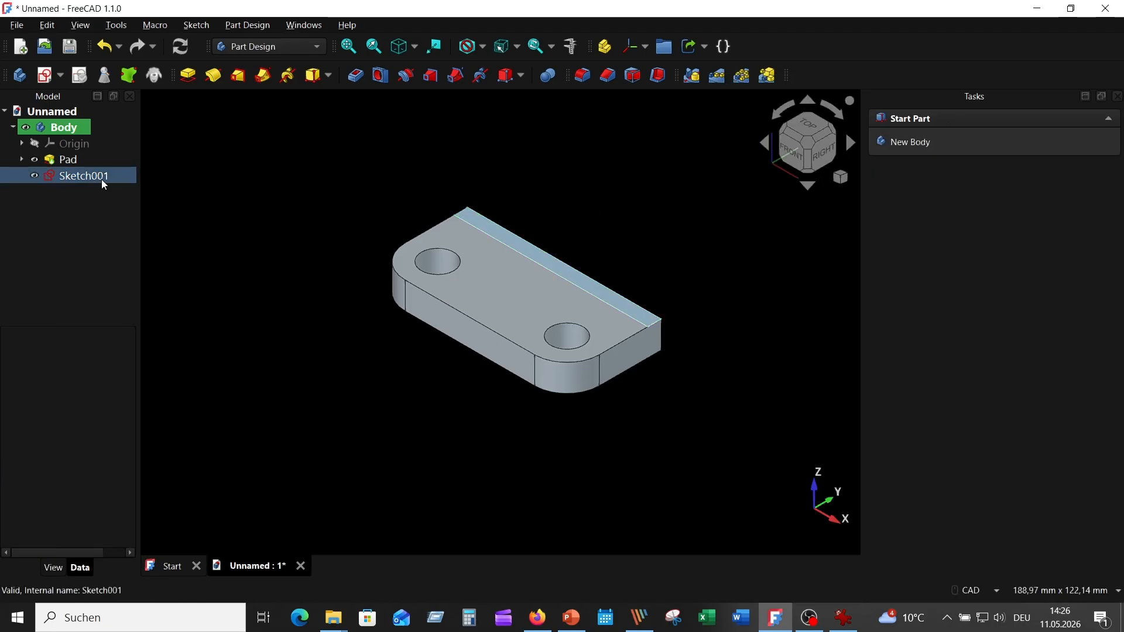
{"action": "left_click", "coordinate": [101, 175]}
{"action": "left_click", "coordinate": [355, 74]}
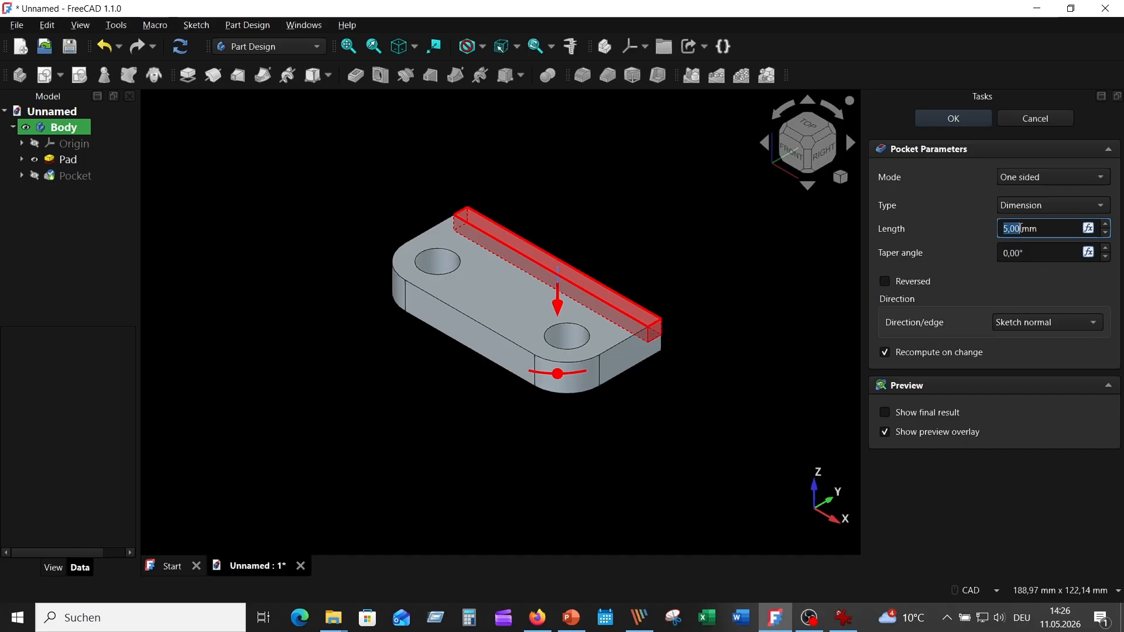
{"action": "type", "text": "4"}
{"action": "key", "text": "Return"}
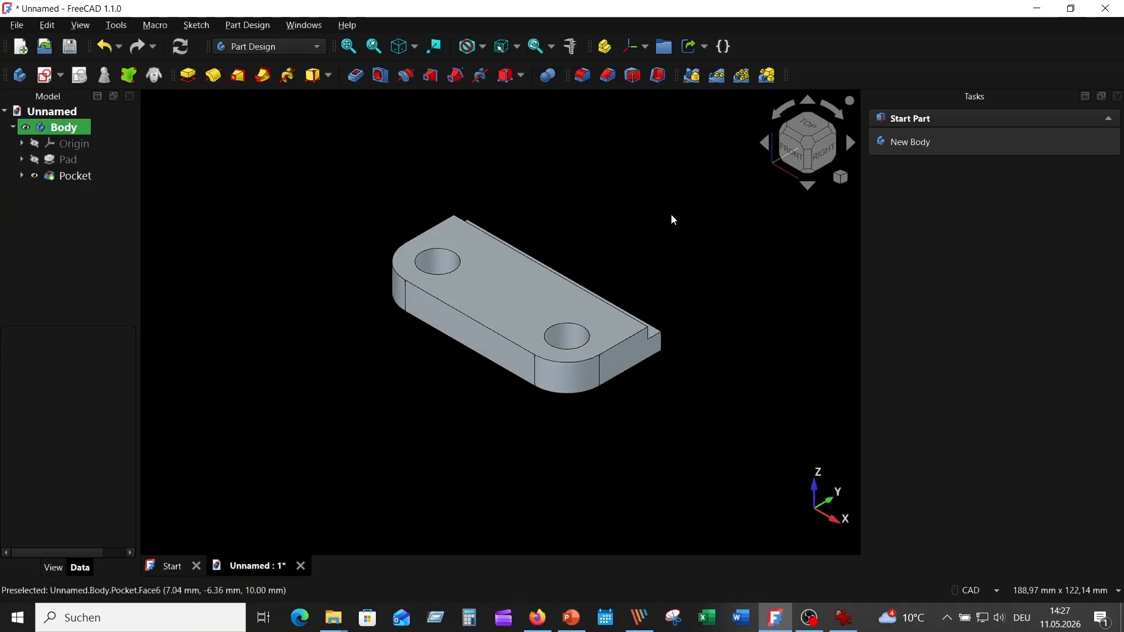
Review the upright in the bracket drawing, start a sketch on the rear notch's vertical face and project its top edge as external geometry.
{"action": "middle_click_drag", "start_coordinate": [670, 213], "coordinate": [679, 223]}
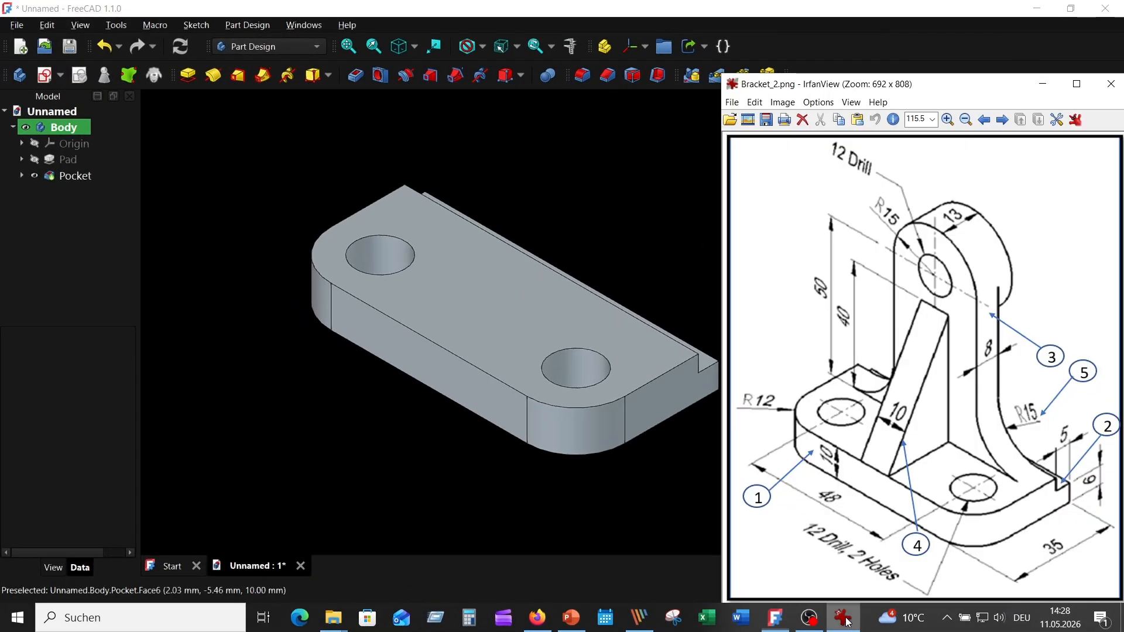
{"action": "left_click", "coordinate": [844, 617]}
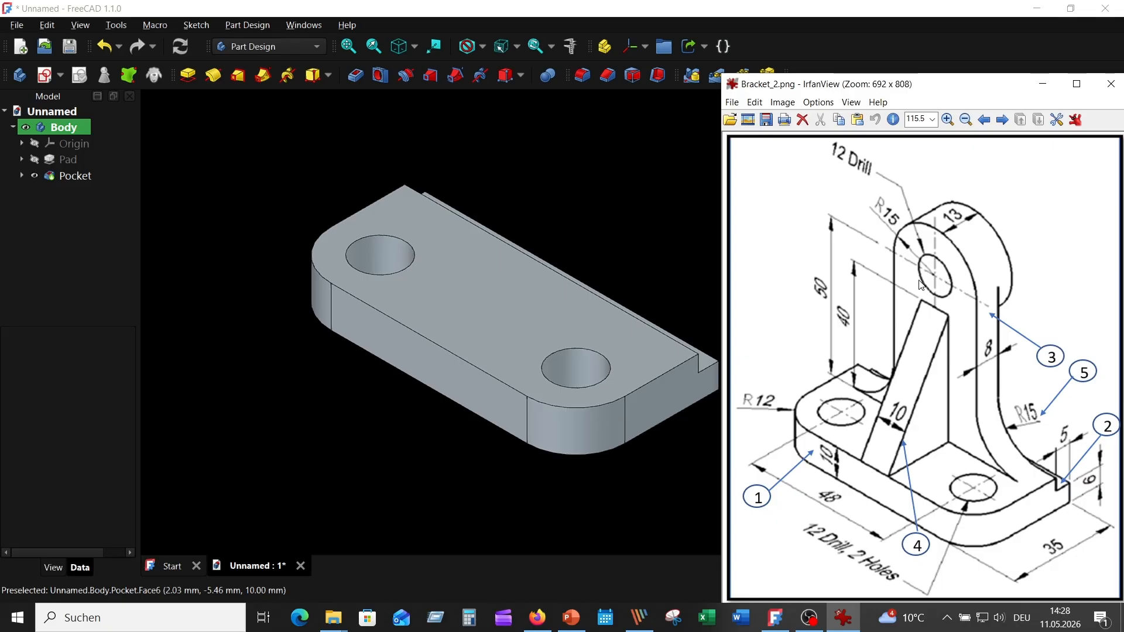
{"action": "left_click", "coordinate": [636, 206]}
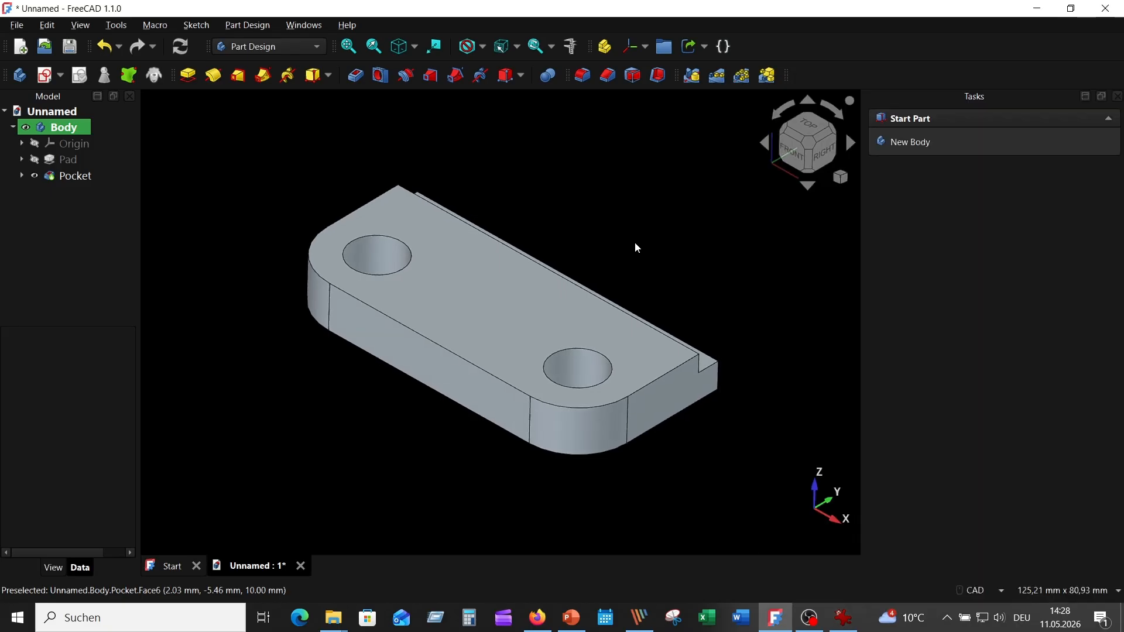
{"action": "middle_click_drag", "start_coordinate": [637, 248], "coordinate": [577, 503]}
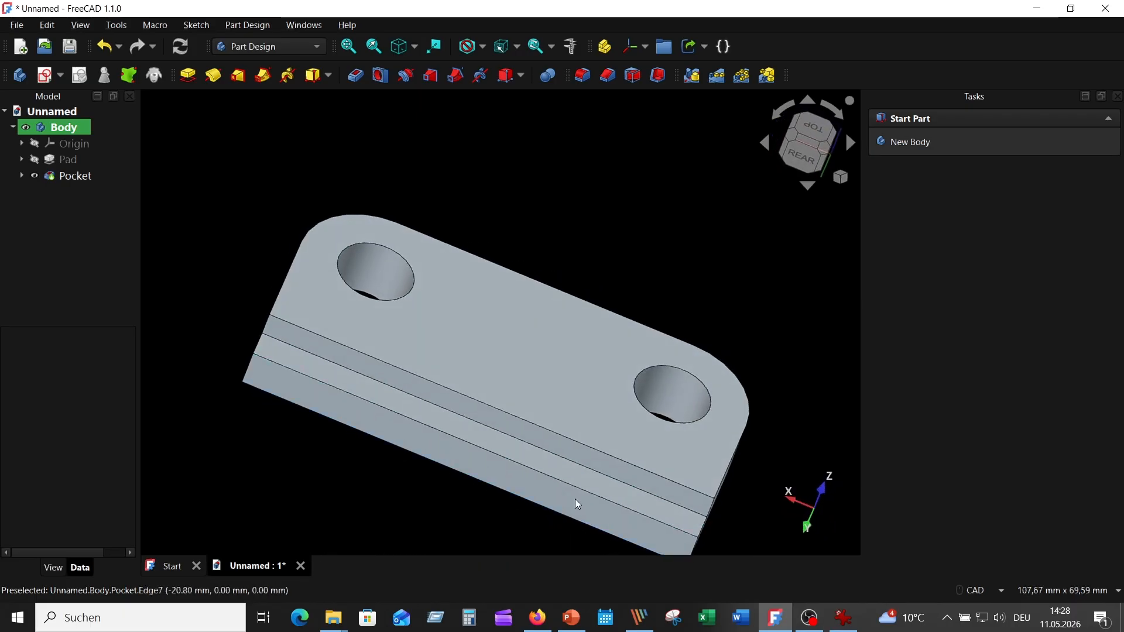
{"action": "left_click", "coordinate": [475, 414]}
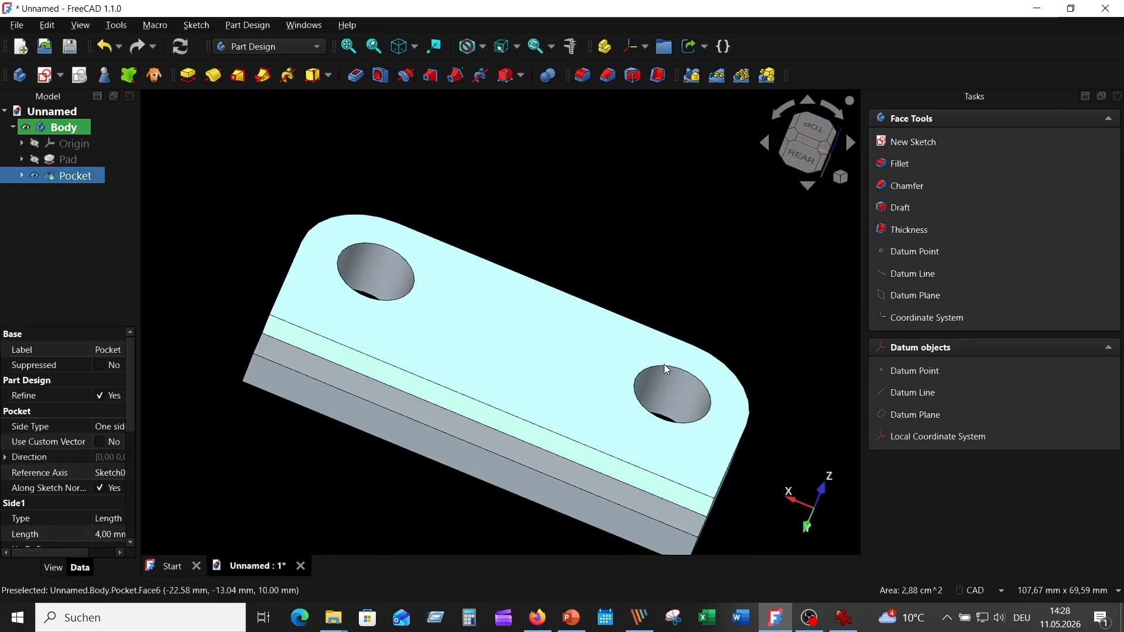
{"action": "left_click", "coordinate": [50, 76]}
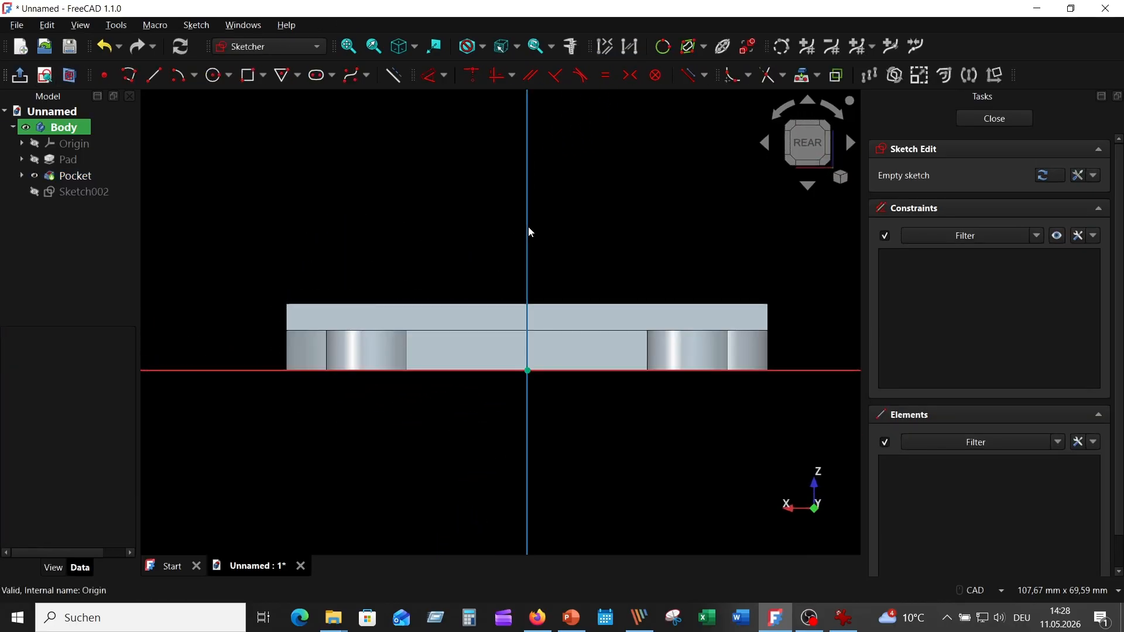
{"action": "left_click", "coordinate": [805, 75]}
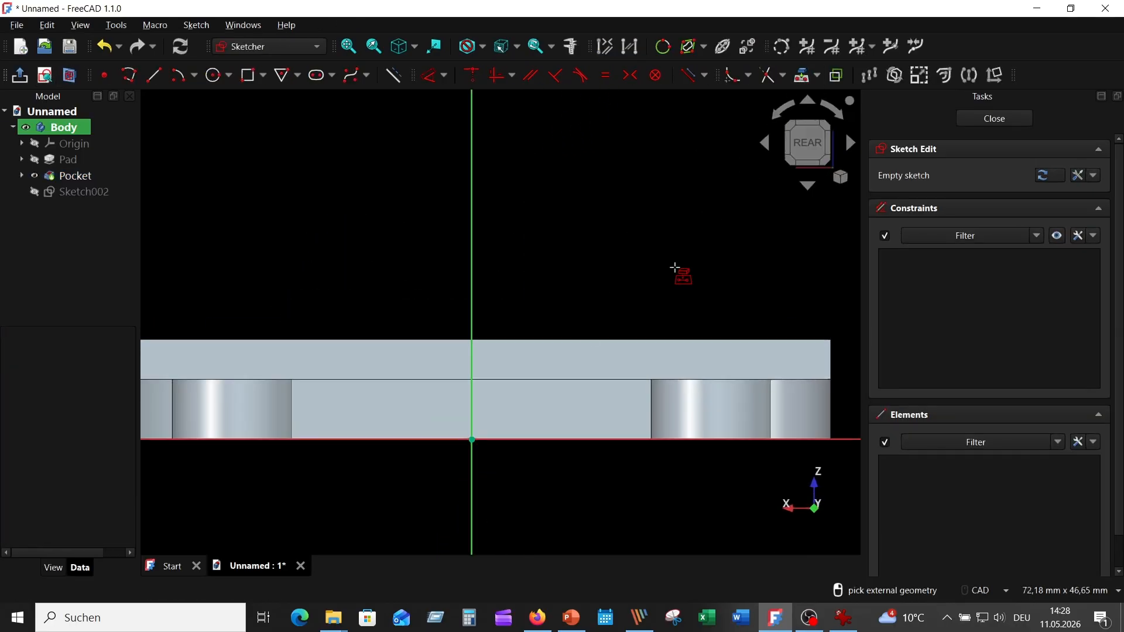
{"action": "left_click", "coordinate": [620, 338]}
{"action": "right_click", "coordinate": [619, 243]}
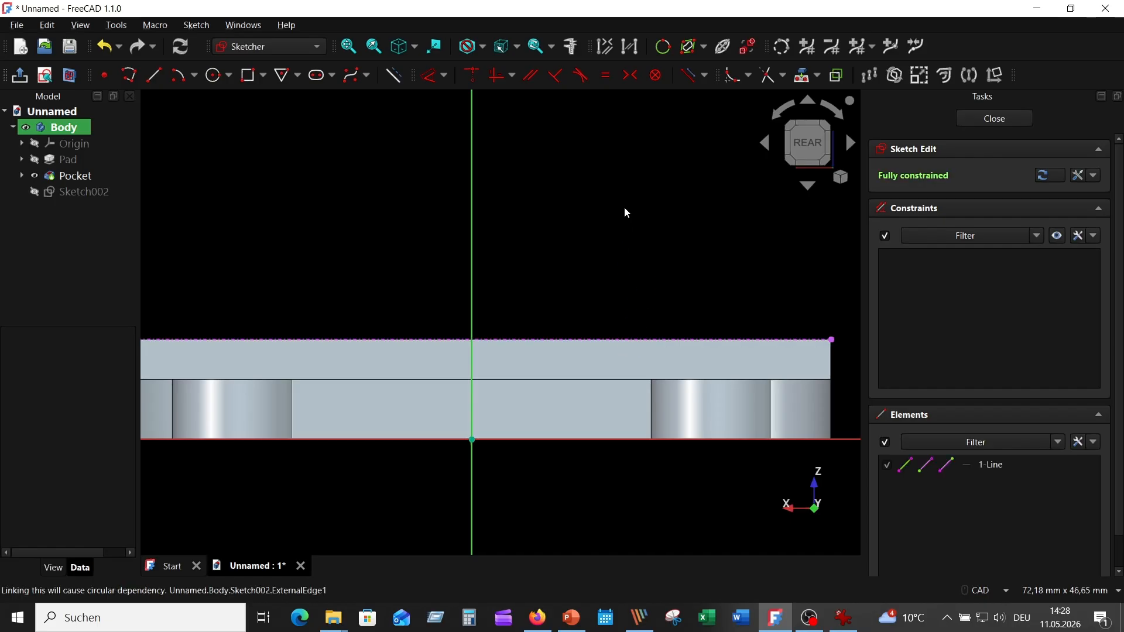
Draw a vertical slot of 15 mm radius on the vertical axis, with its lower centre on the plate's projected top edge.
{"action": "middle_click_drag", "start_coordinate": [624, 211], "coordinate": [621, 274]}
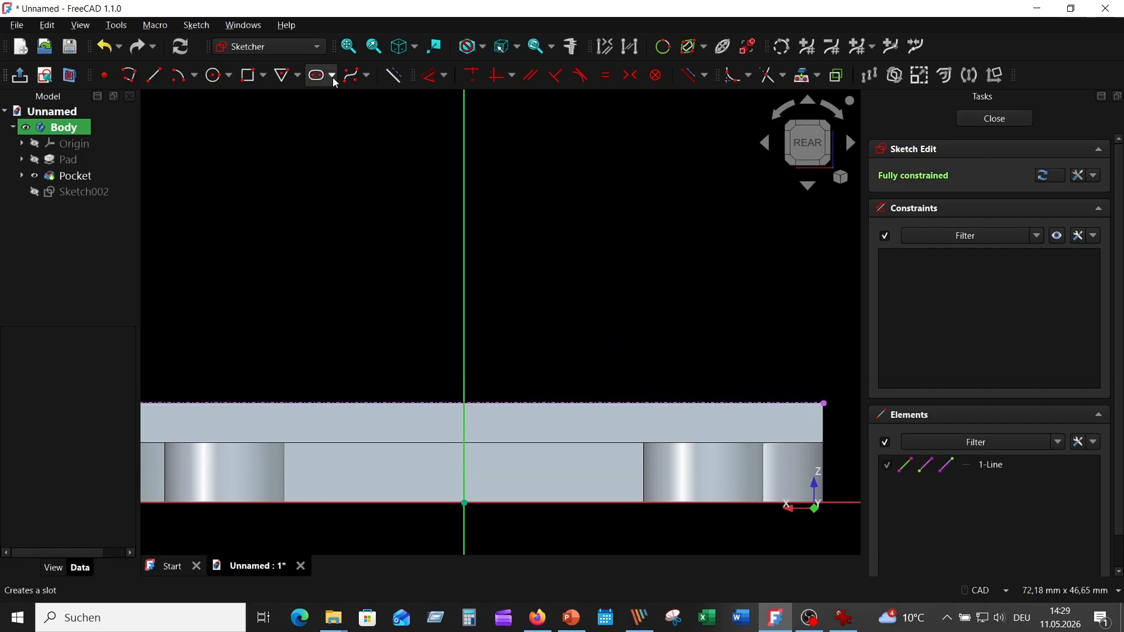
{"action": "left_click", "coordinate": [317, 83]}
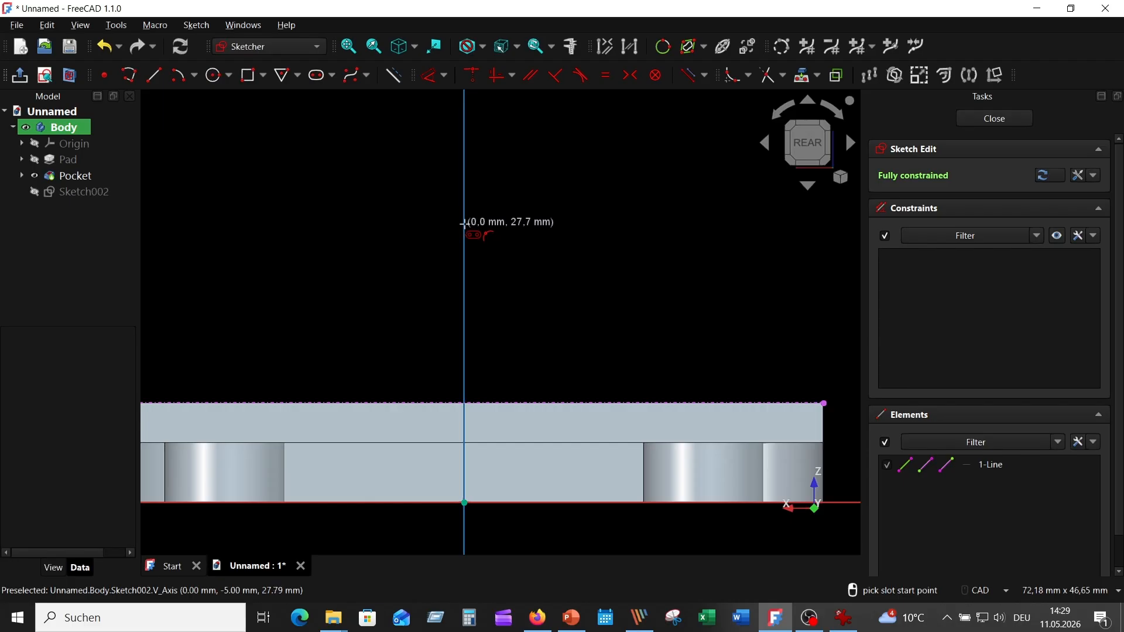
{"action": "left_click", "coordinate": [464, 224]}
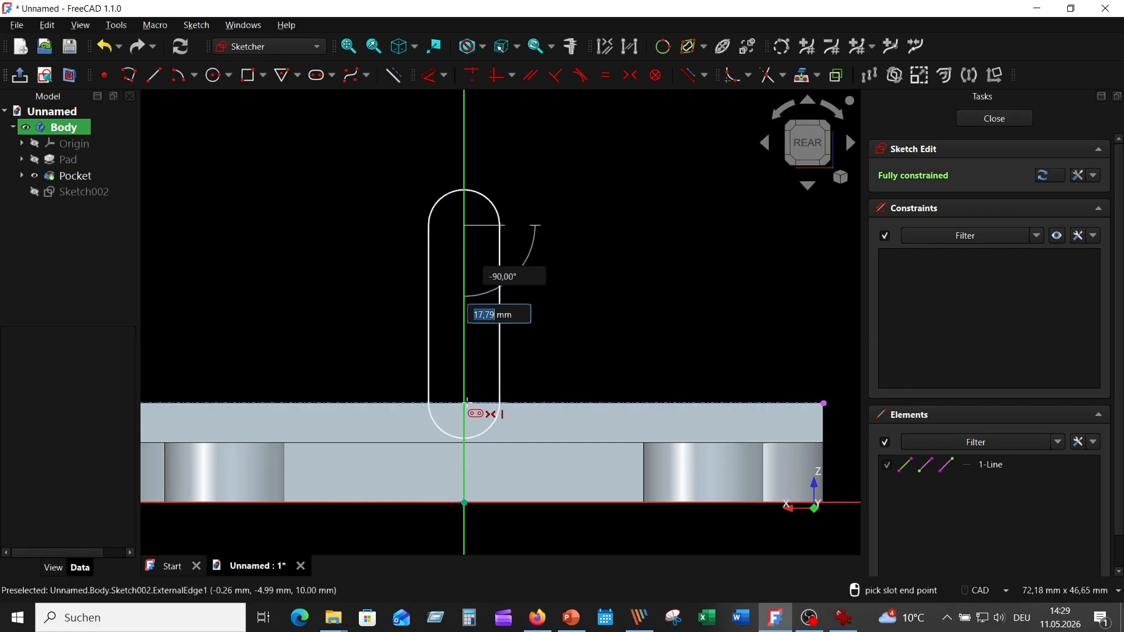
{"action": "left_click", "coordinate": [464, 403]}
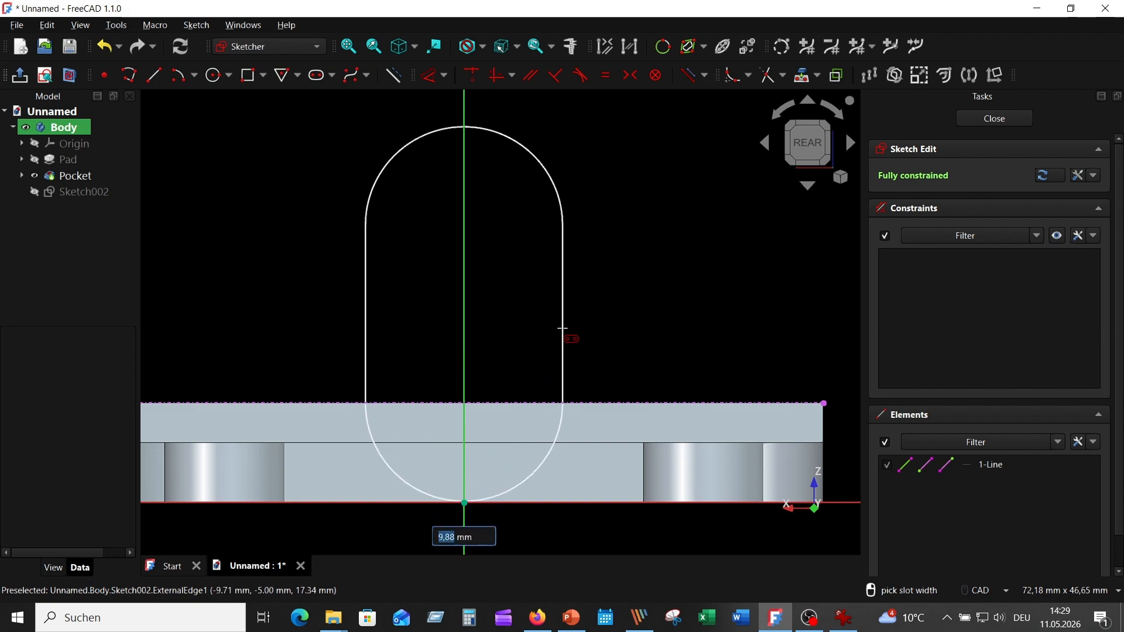
{"action": "type", "text": "15"}
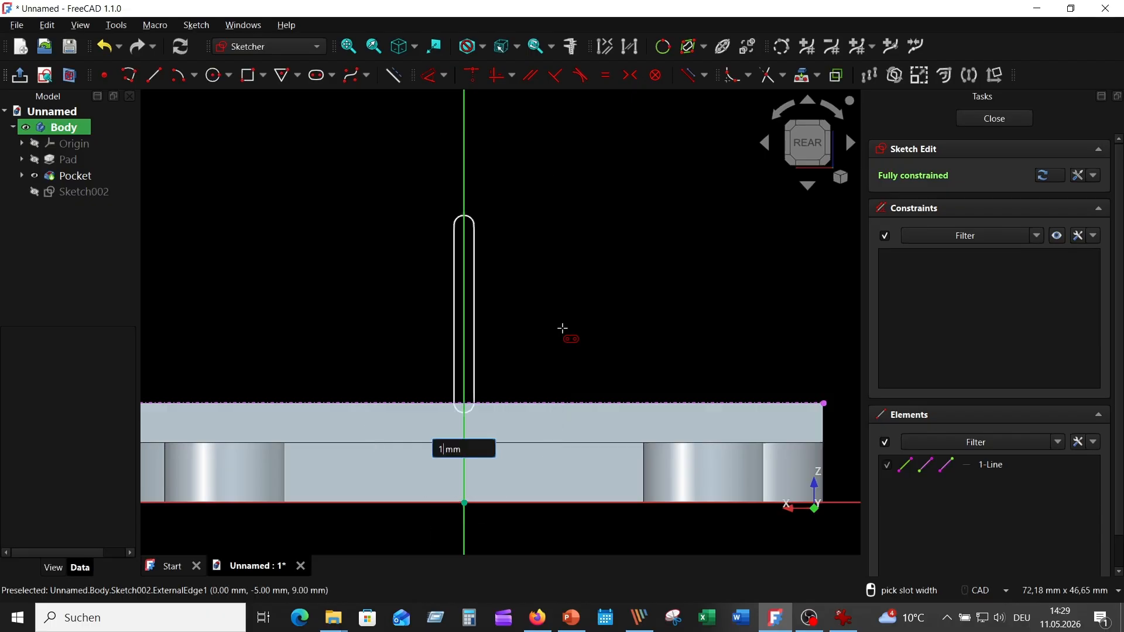
{"action": "key", "text": "Return"}
Dimension the slot's upper arc centre 50 mm above the projected plate edge.
{"action": "scroll", "coordinate": [589, 331], "scroll_direction": "down", "scroll_amount": 3}
{"action": "left_click", "coordinate": [492, 308]}
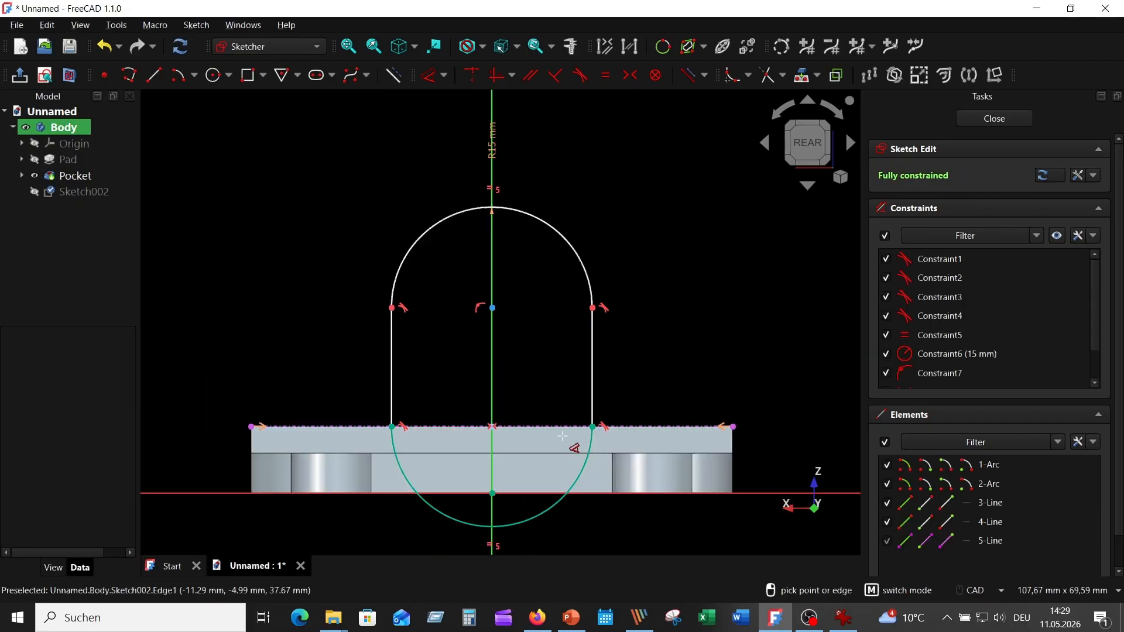
{"action": "left_click", "coordinate": [492, 308]}
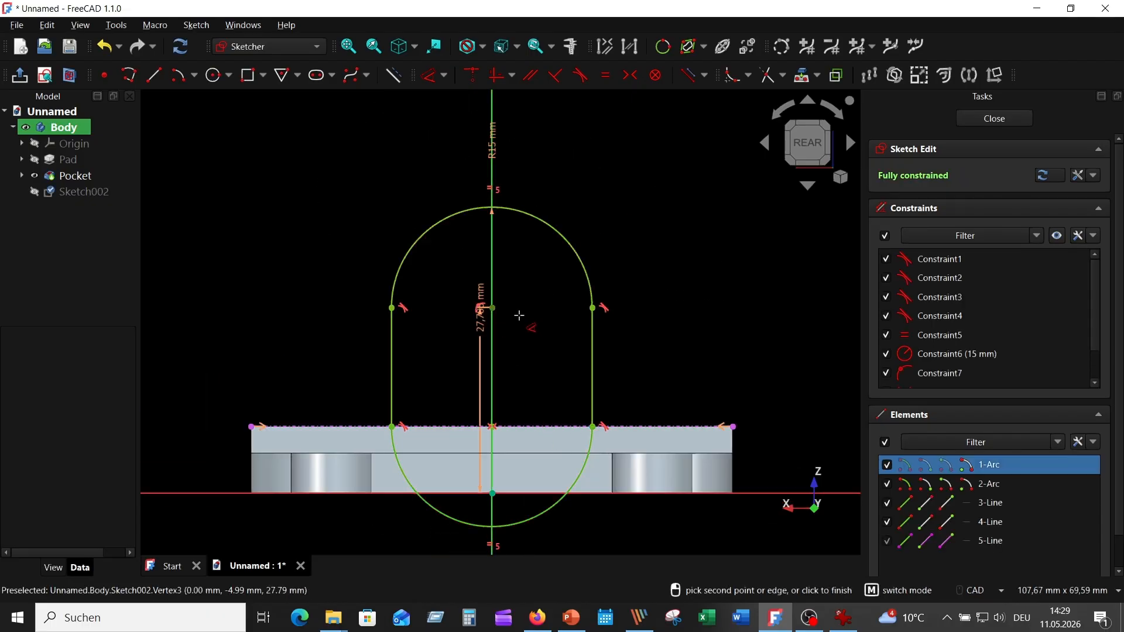
{"action": "left_click", "coordinate": [694, 425]}
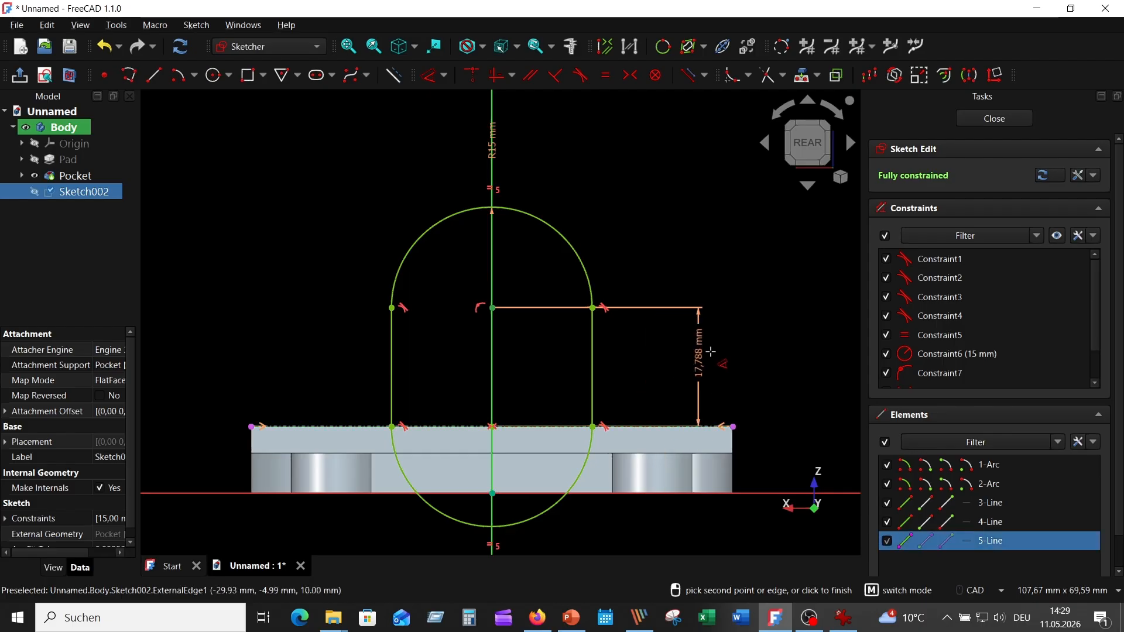
{"action": "left_click", "coordinate": [725, 367]}
{"action": "type", "text": "50"}
{"action": "key", "text": "Return"}
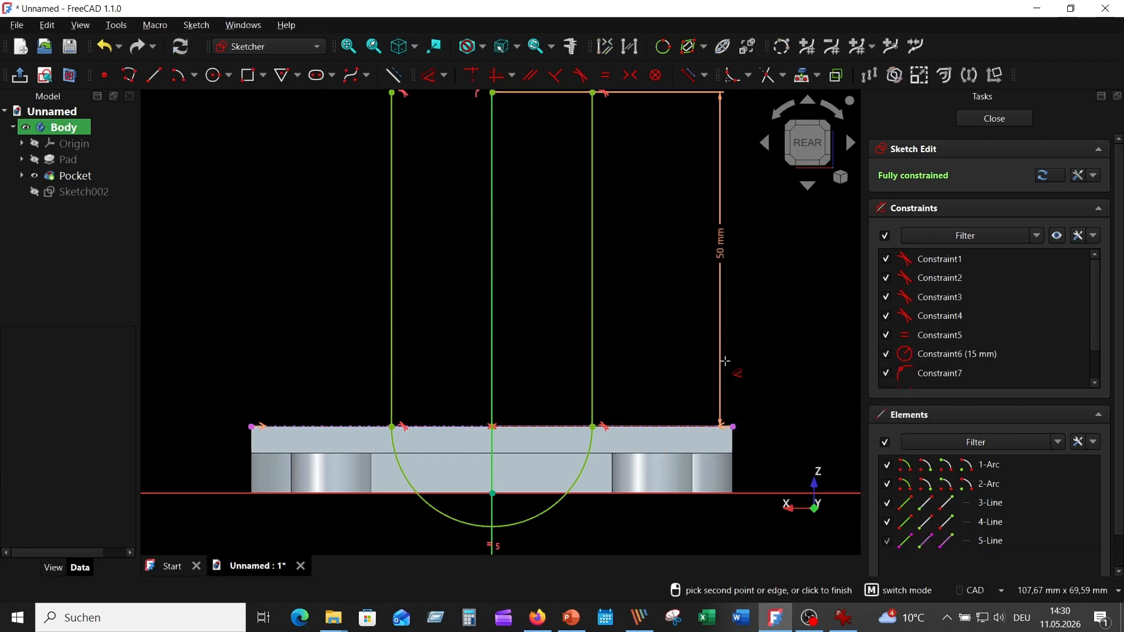
{"action": "scroll", "coordinate": [602, 265], "scroll_direction": "down", "scroll_amount": 2}
{"action": "key", "text": "Escape"}
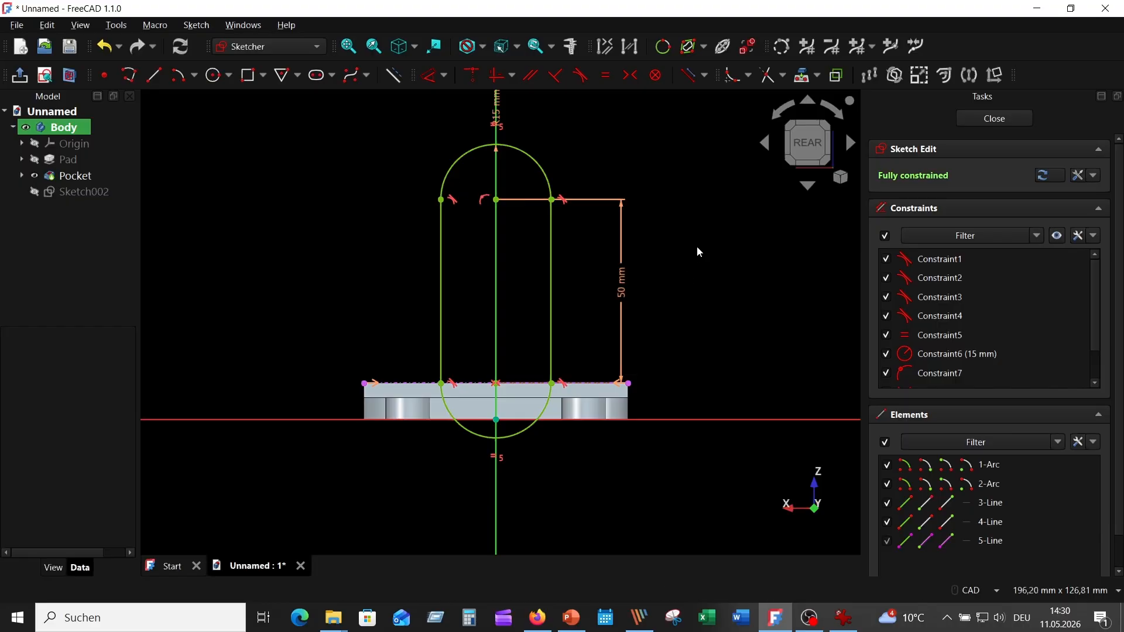
Trim away the slot's lower arc and close the profile with a horizontal line between the lower ends of its sides.
{"action": "key", "text": "g"}
{"action": "key", "text": "t"}
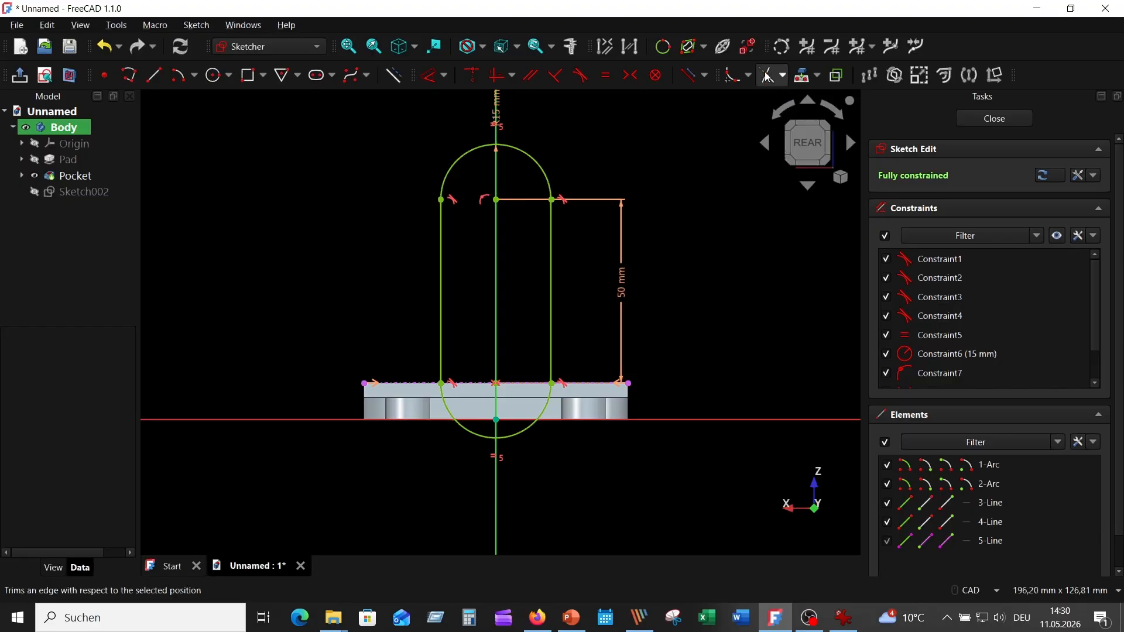
{"action": "left_click", "coordinate": [514, 436]}
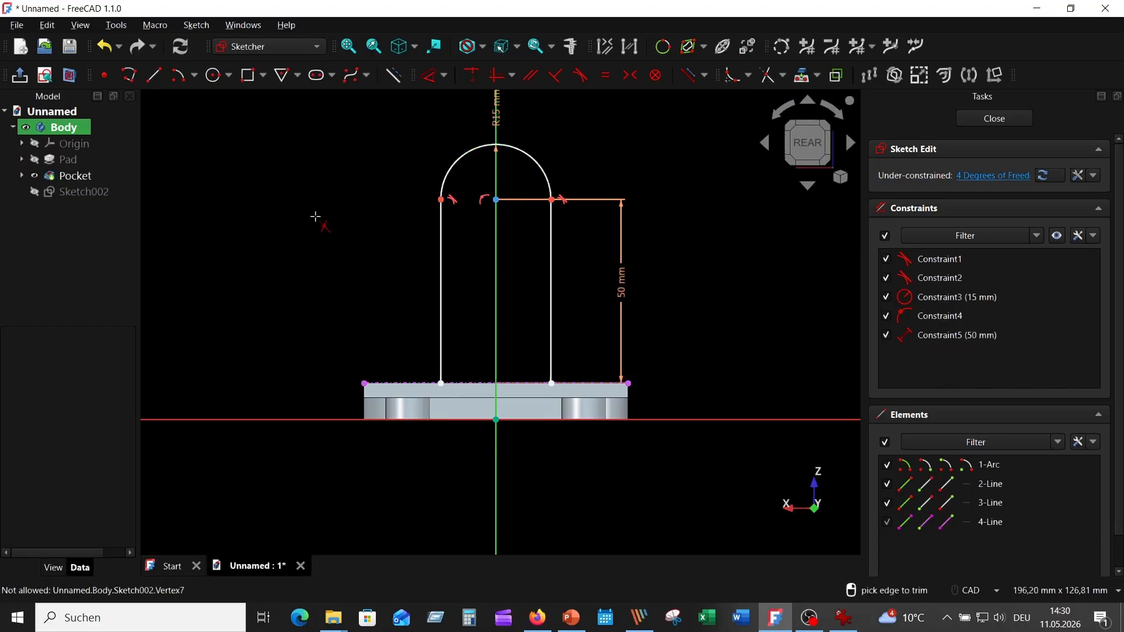
{"action": "left_click", "coordinate": [153, 74]}
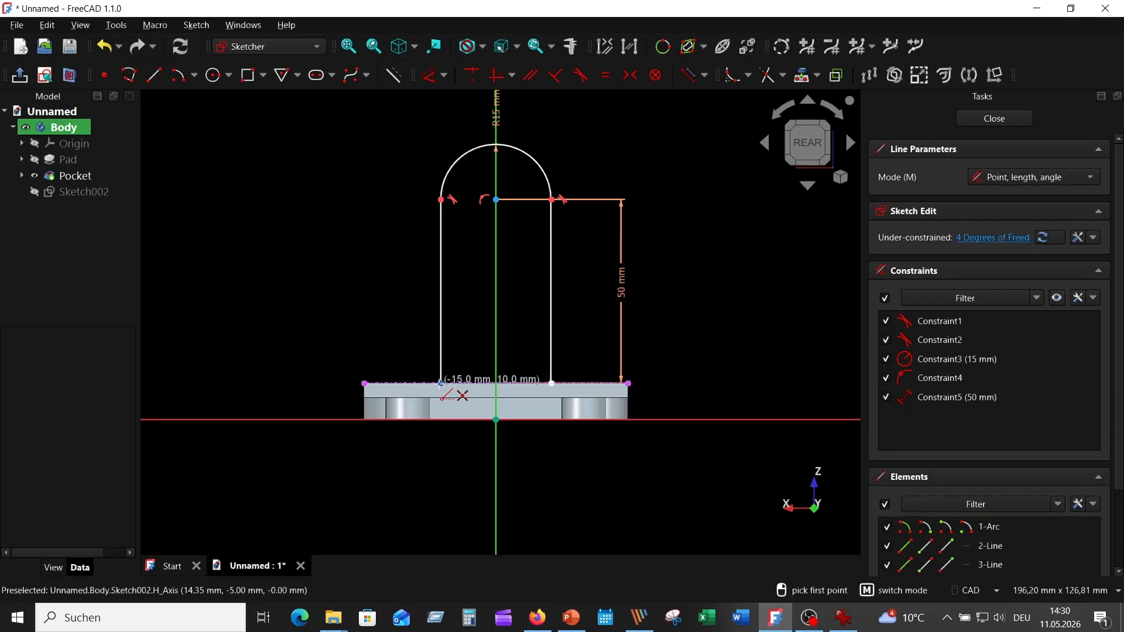
{"action": "left_click", "coordinate": [440, 384]}
{"action": "left_click", "coordinate": [551, 383]}
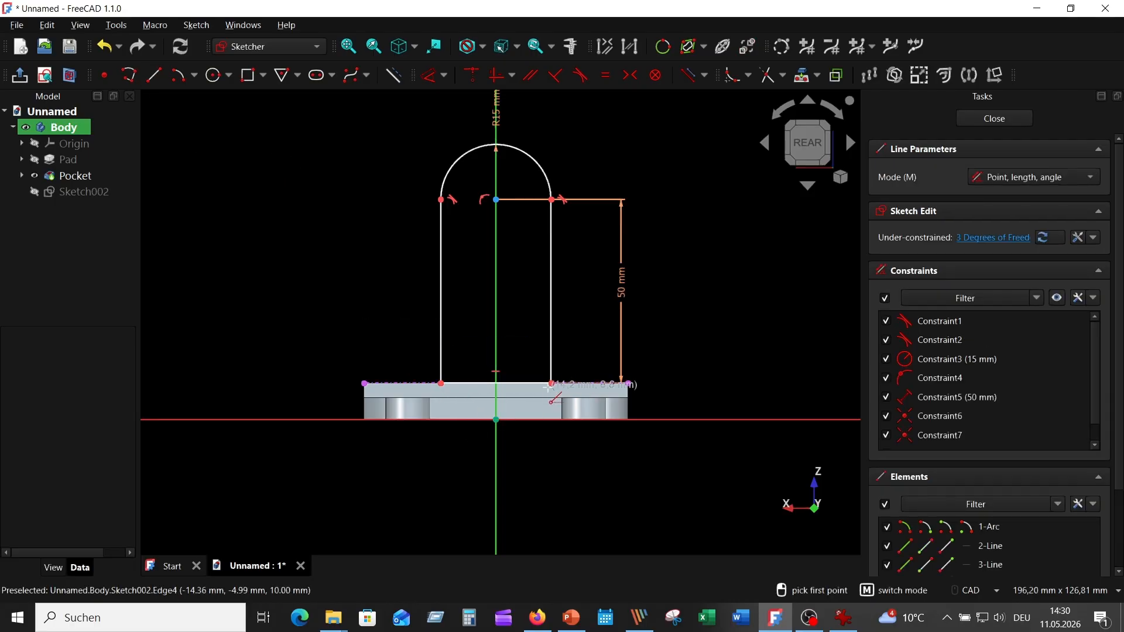
{"action": "right_click", "coordinate": [761, 307]}
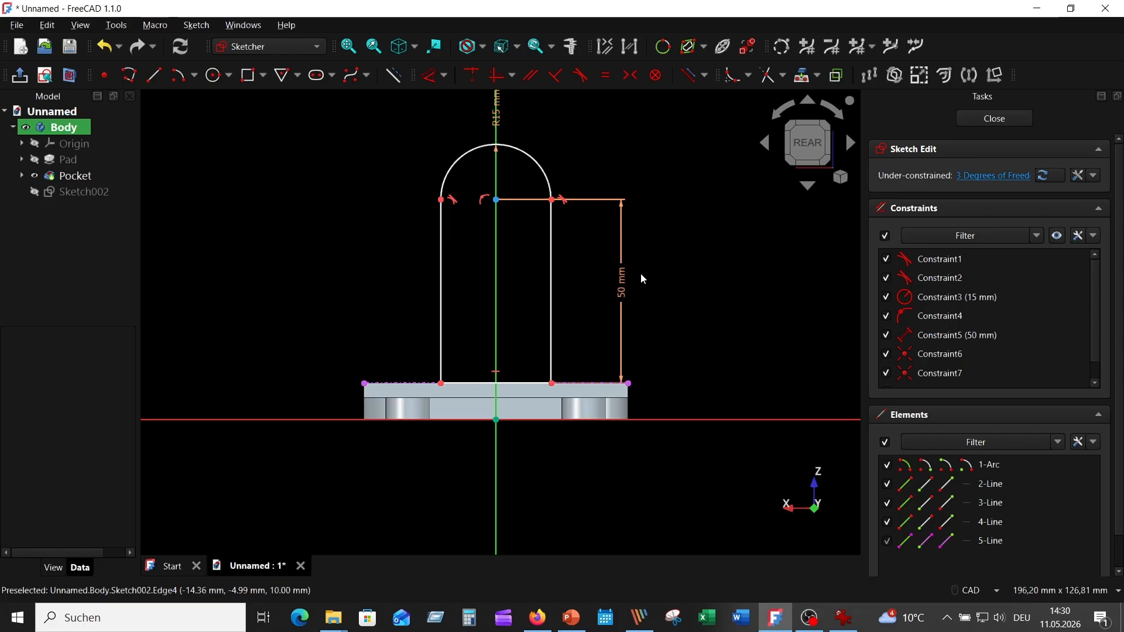
Make the profile's two vertical sides equal in length and dimension its bottom line to 30 mm.
{"action": "left_click", "coordinate": [552, 275]}
{"action": "left_click", "coordinate": [442, 275]}
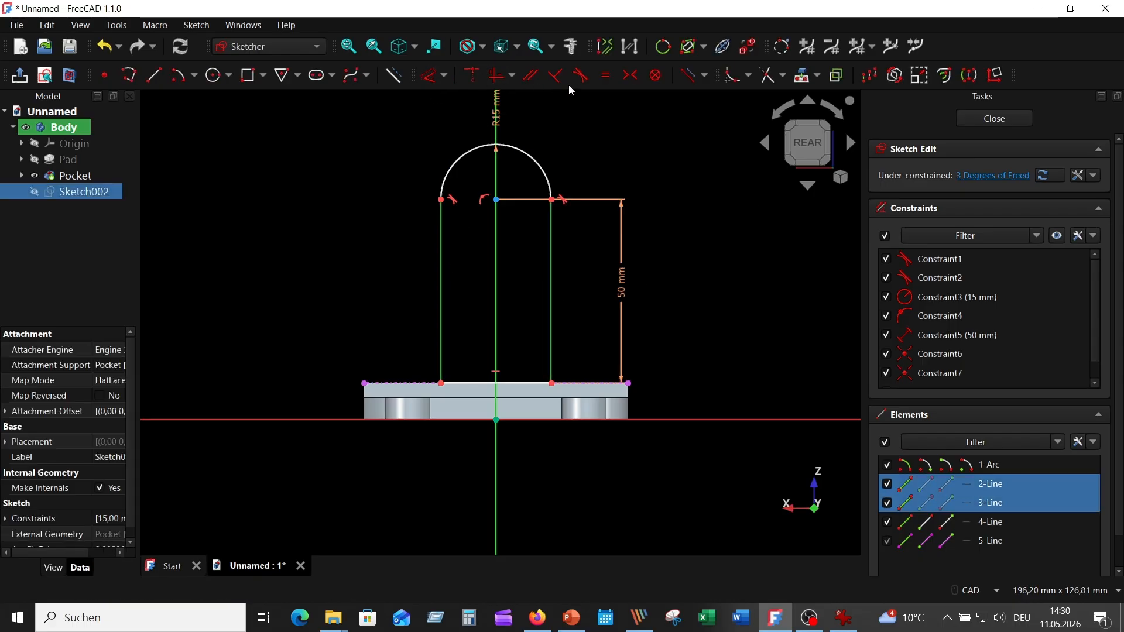
{"action": "left_click", "coordinate": [606, 75]}
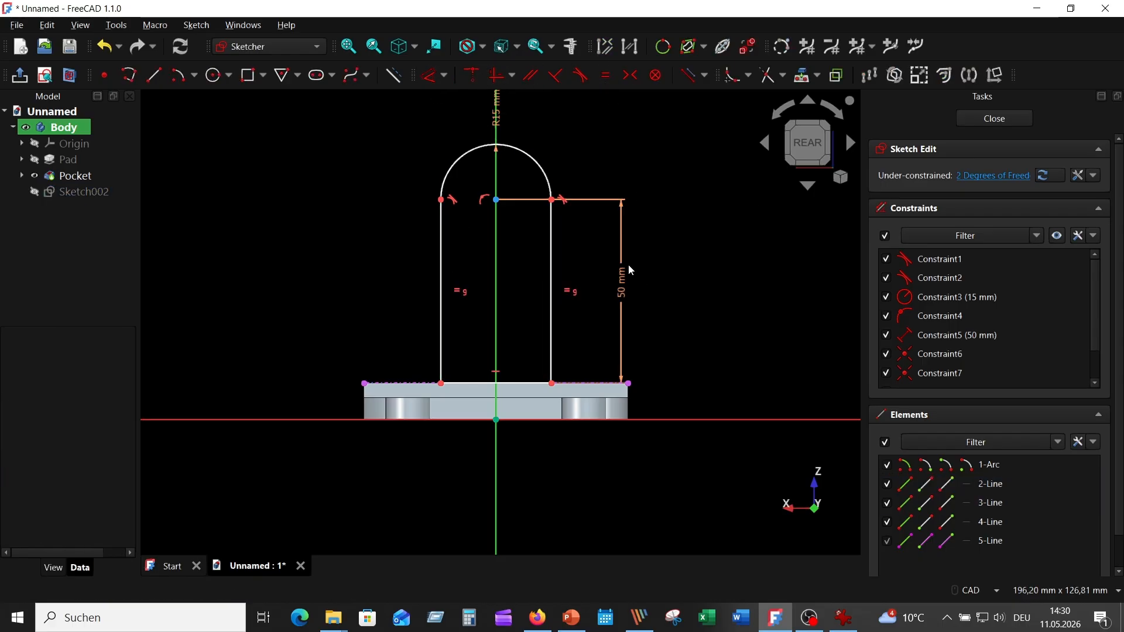
{"action": "left_click", "coordinate": [515, 383]}
{"action": "left_click", "coordinate": [429, 75]}
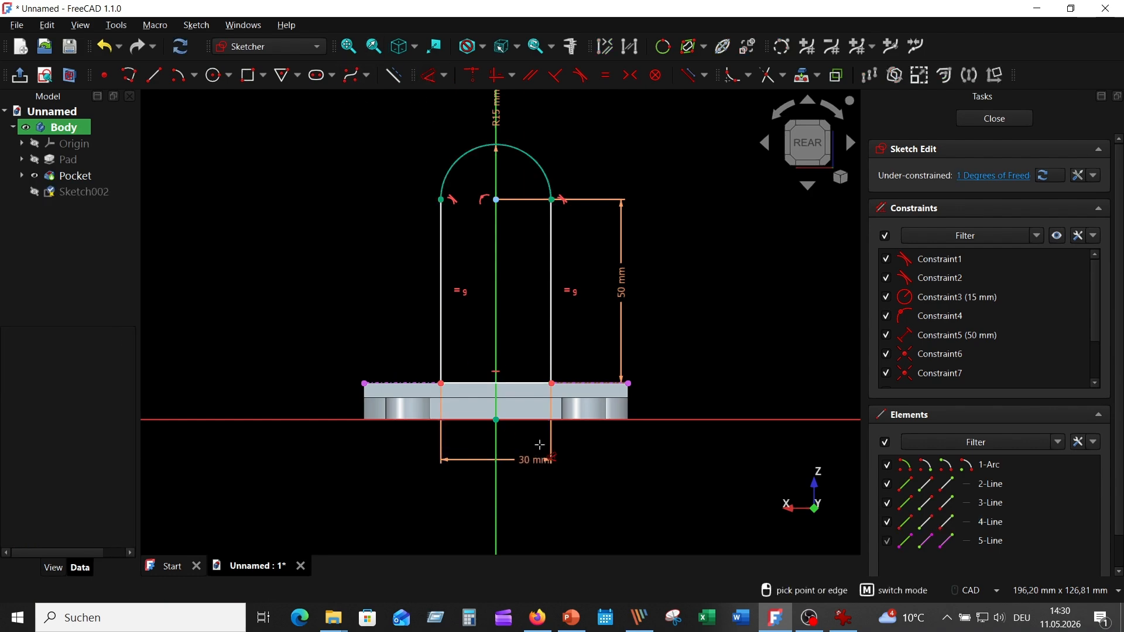
{"action": "left_click", "coordinate": [524, 454]}
{"action": "left_click", "coordinate": [580, 529]}
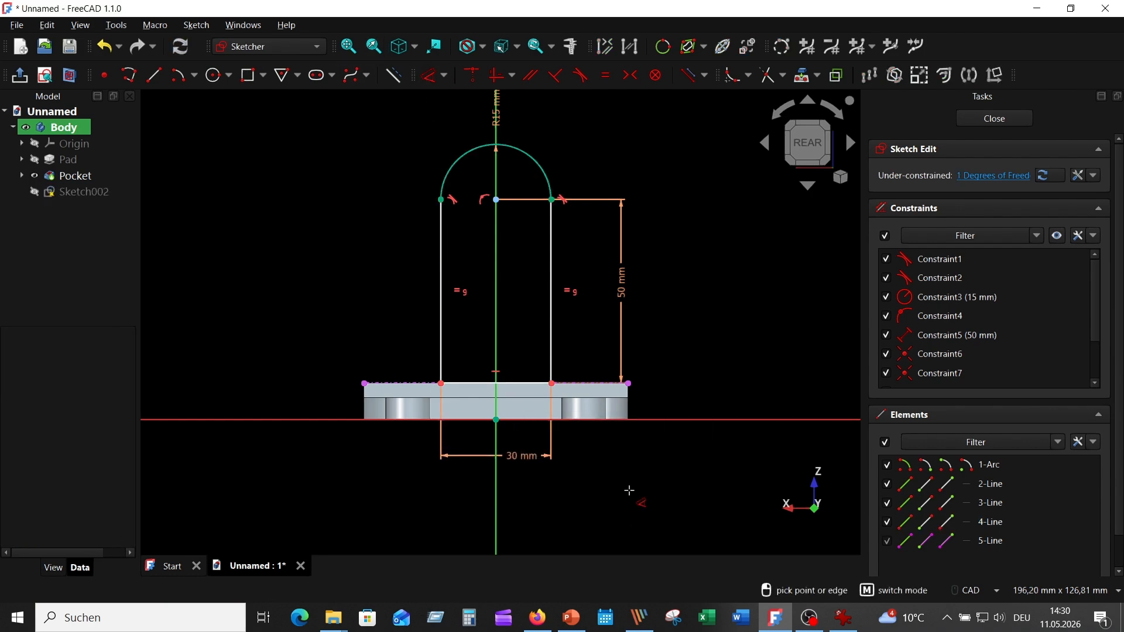
{"action": "scroll", "coordinate": [469, 434], "scroll_direction": "up", "scroll_amount": 3}
{"action": "right_click", "coordinate": [689, 516]}
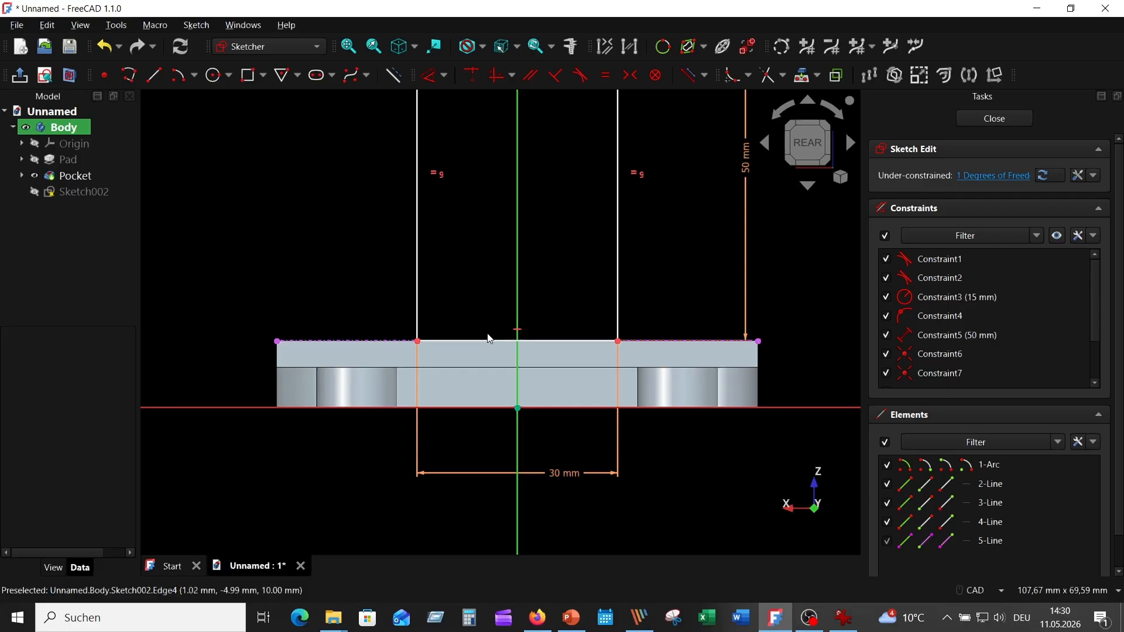
Hide the pocket solid, constrain the profile's bottom corner onto the projected plate edge and close the sketch.
{"action": "left_click_drag", "start_coordinate": [489, 340], "coordinate": [490, 317]}
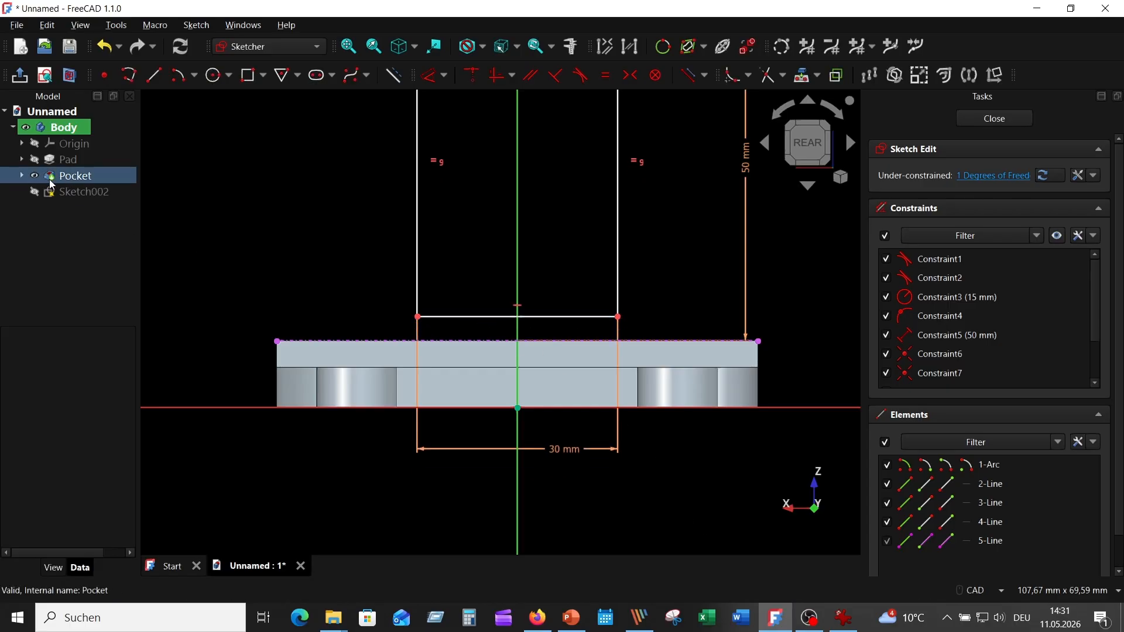
{"action": "left_click", "coordinate": [34, 176]}
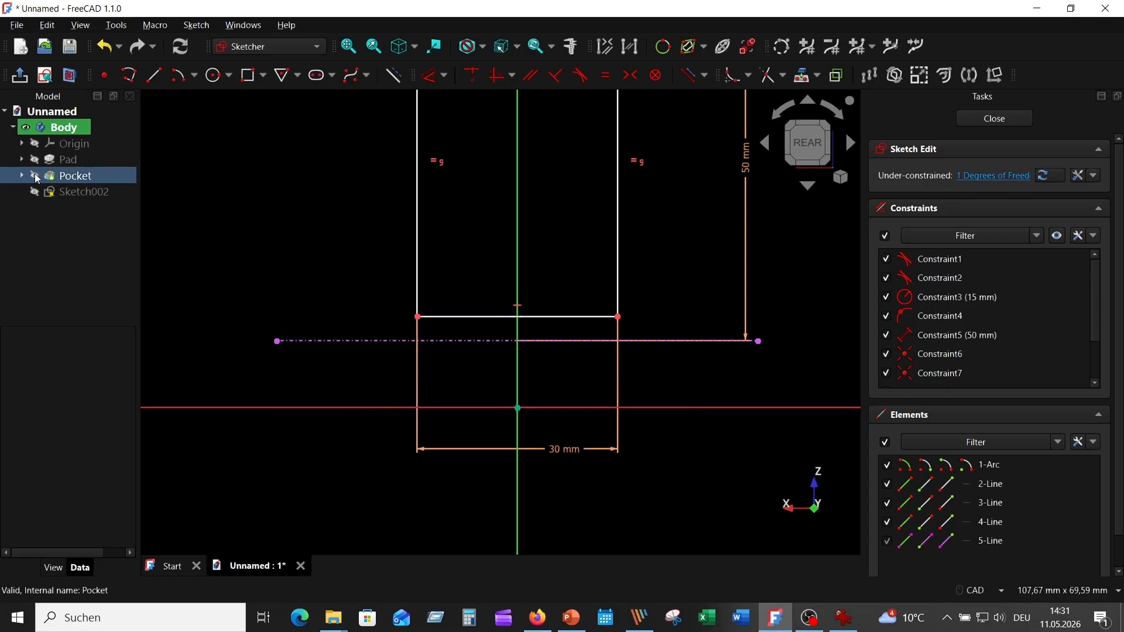
{"action": "left_click", "coordinate": [616, 316]}
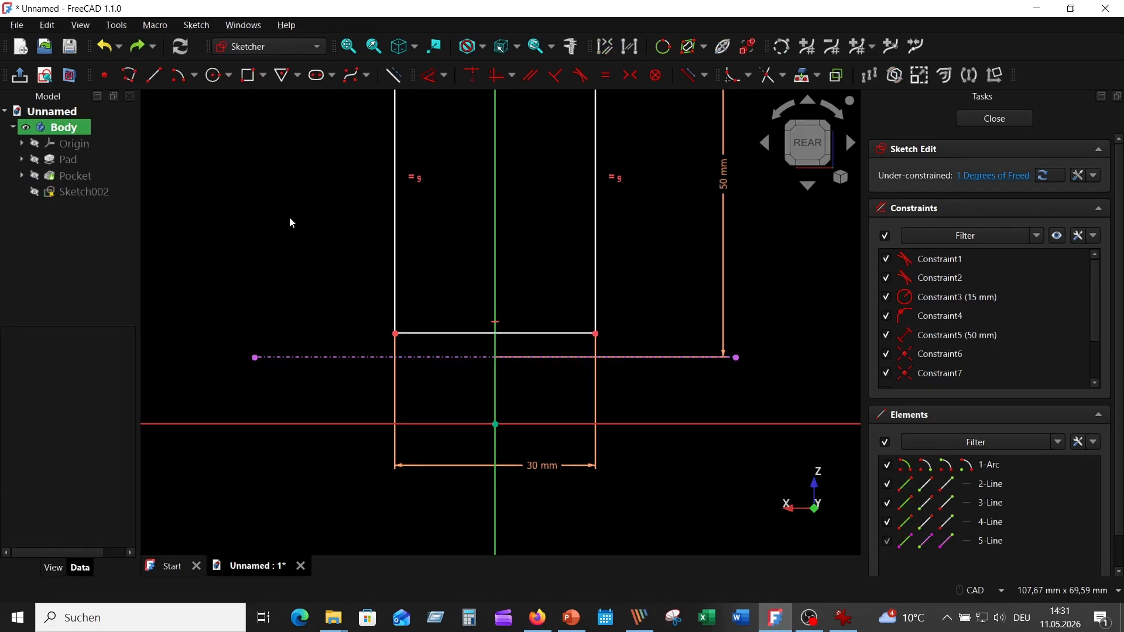
{"action": "left_click", "coordinate": [395, 333]}
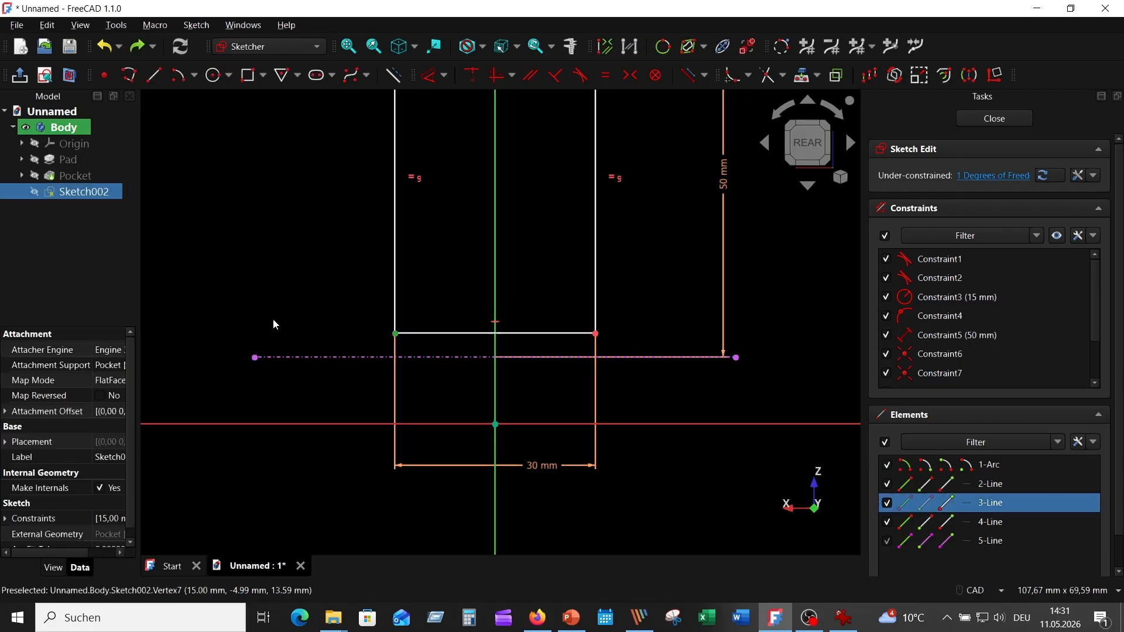
{"action": "left_click", "coordinate": [338, 358]}
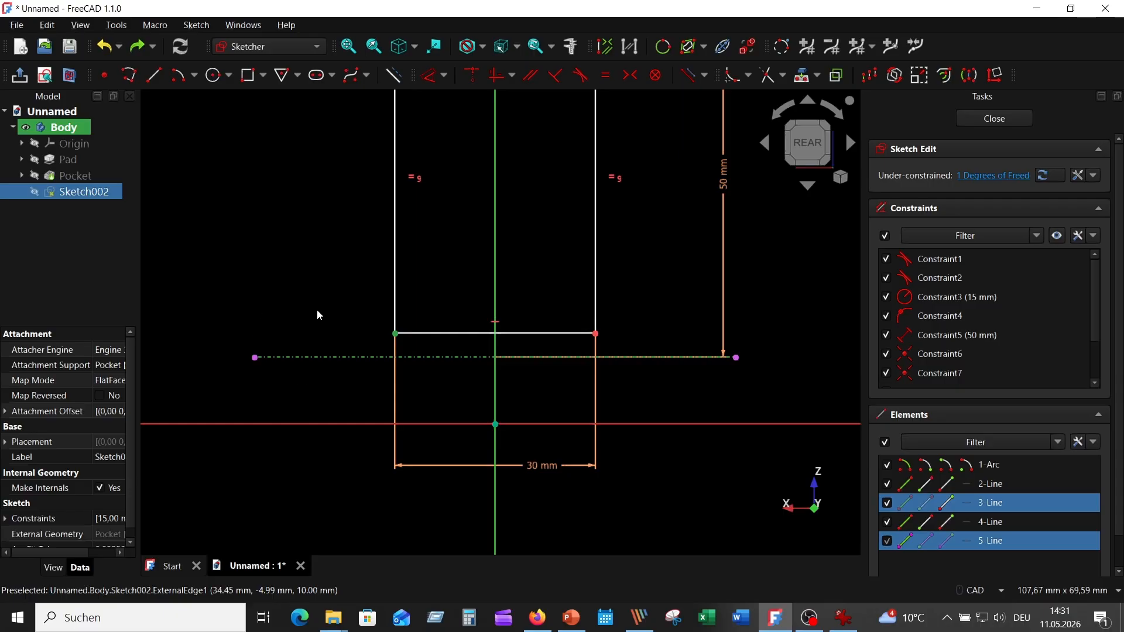
{"action": "left_click", "coordinate": [474, 75]}
{"action": "scroll", "coordinate": [602, 293], "scroll_direction": "down", "scroll_amount": 4}
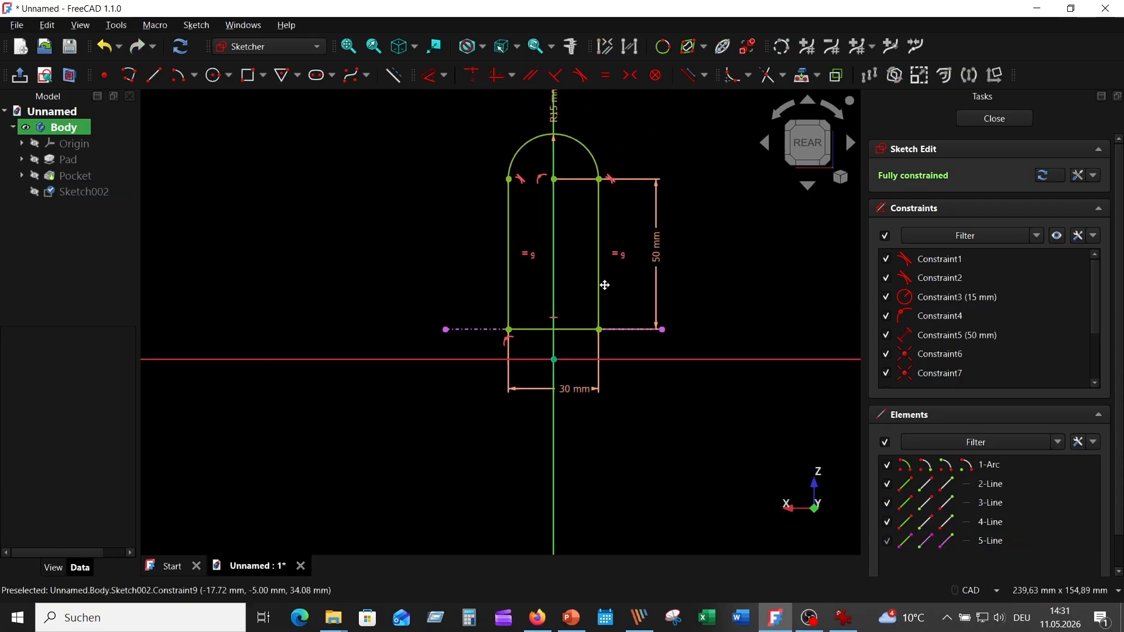
{"action": "middle_click_drag", "start_coordinate": [604, 285], "coordinate": [583, 324]}
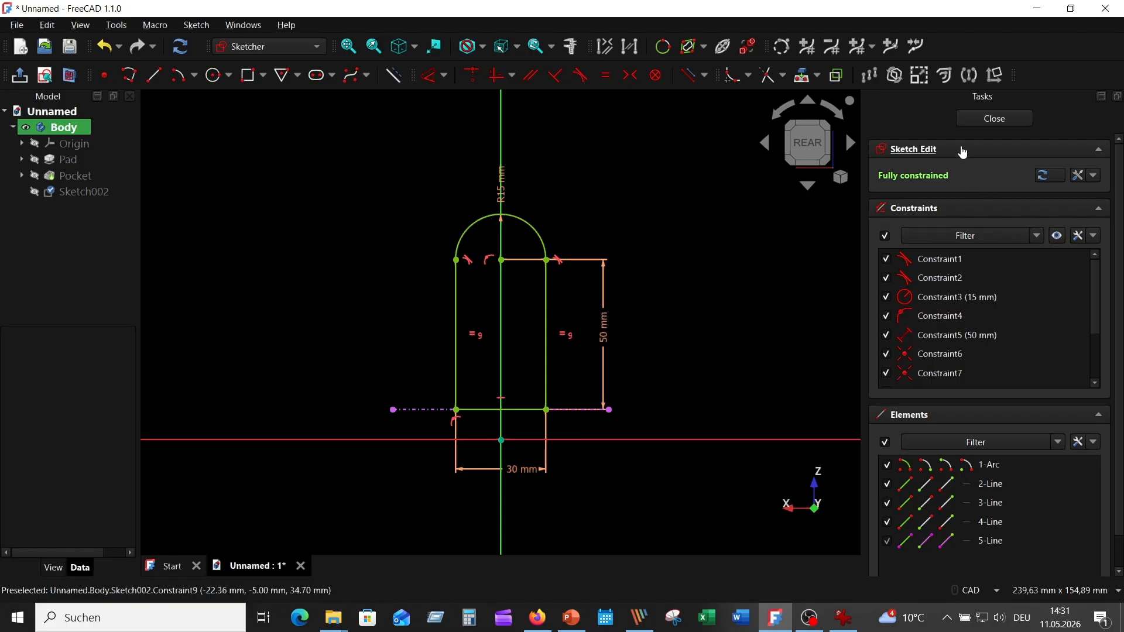
{"action": "left_click", "coordinate": [1002, 116]}
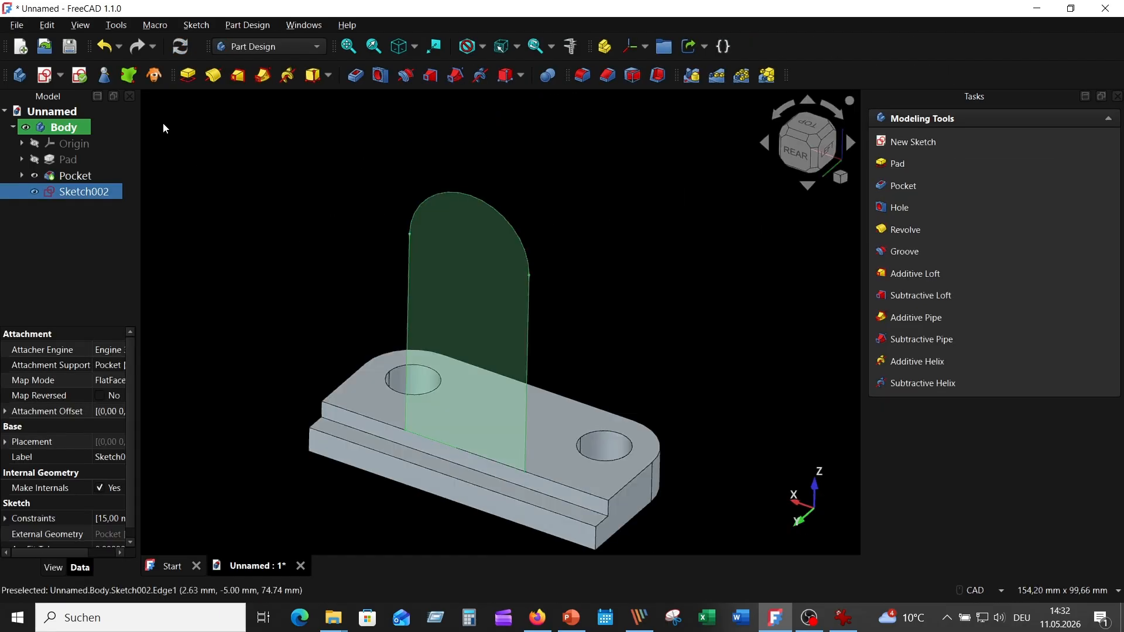
Pad the upright profile 8 mm in the reversed direction and compare the model with the bracket drawing.
{"action": "left_click", "coordinate": [187, 75]}
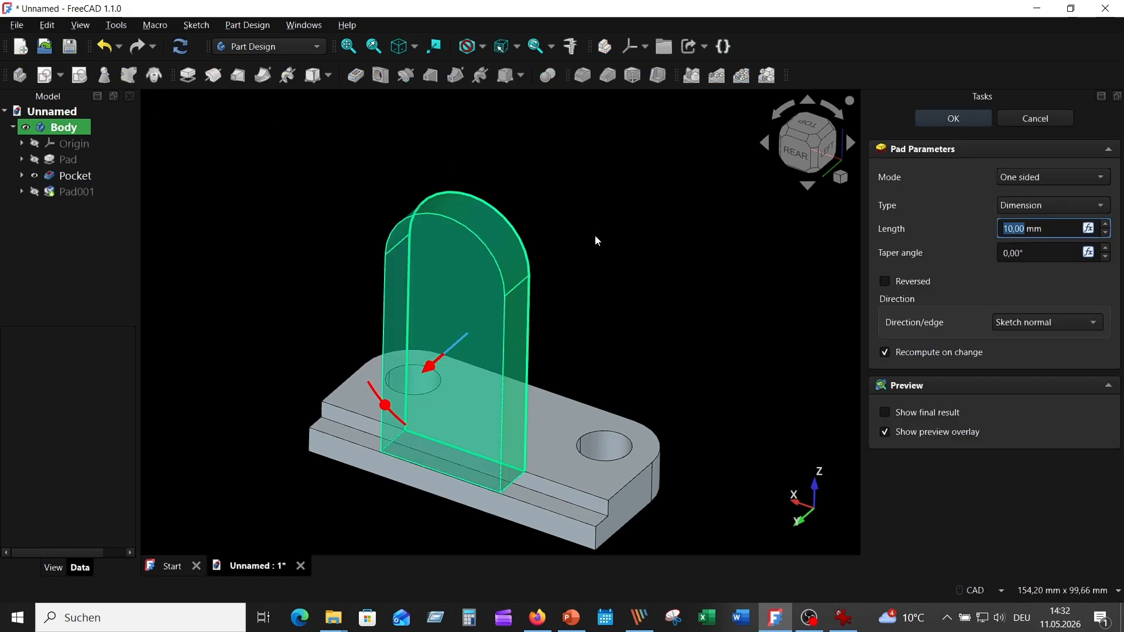
{"action": "middle_click_drag", "start_coordinate": [578, 247], "coordinate": [889, 282]}
{"action": "left_click", "coordinate": [884, 281]}
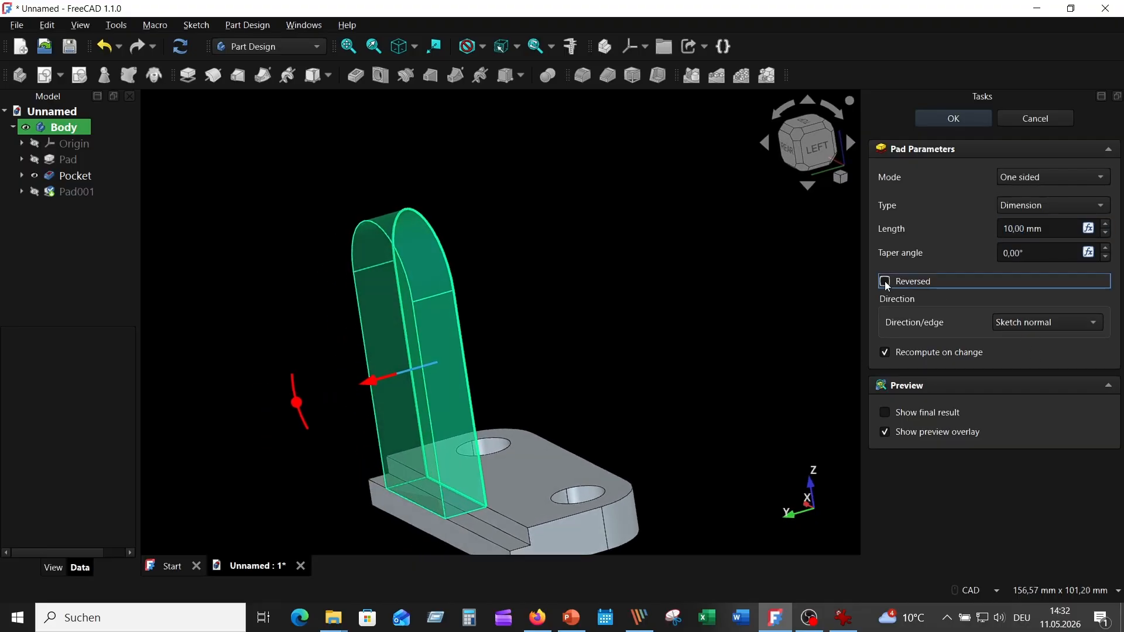
{"action": "left_click", "coordinate": [1014, 228]}
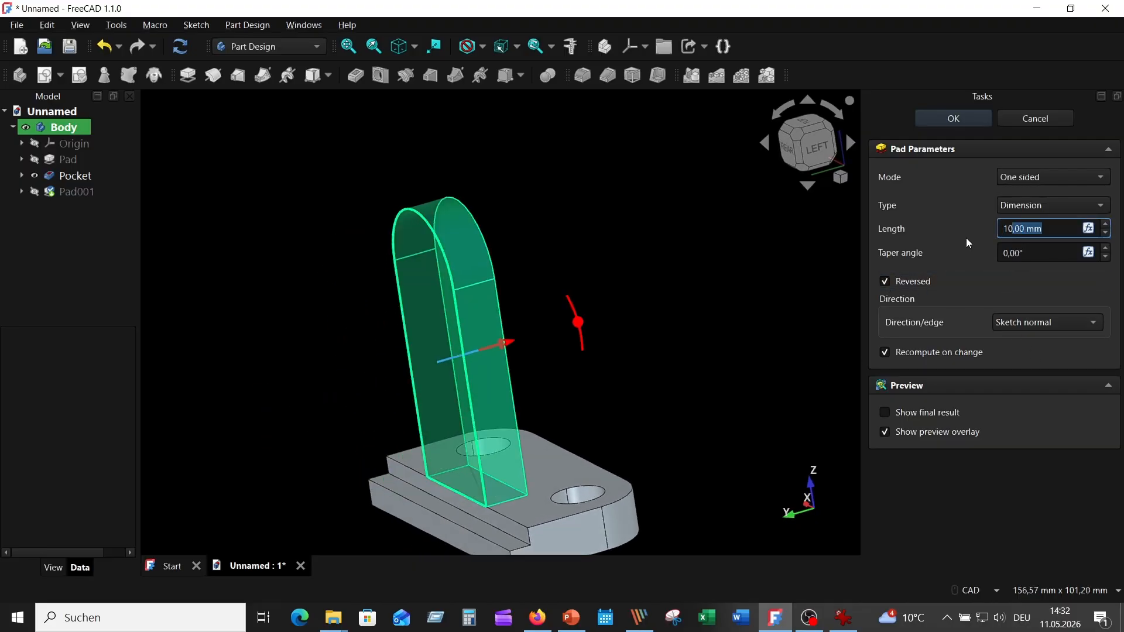
{"action": "left_click_drag", "start_coordinate": [1062, 229], "coordinate": [950, 227]}
{"action": "type", "text": "8"}
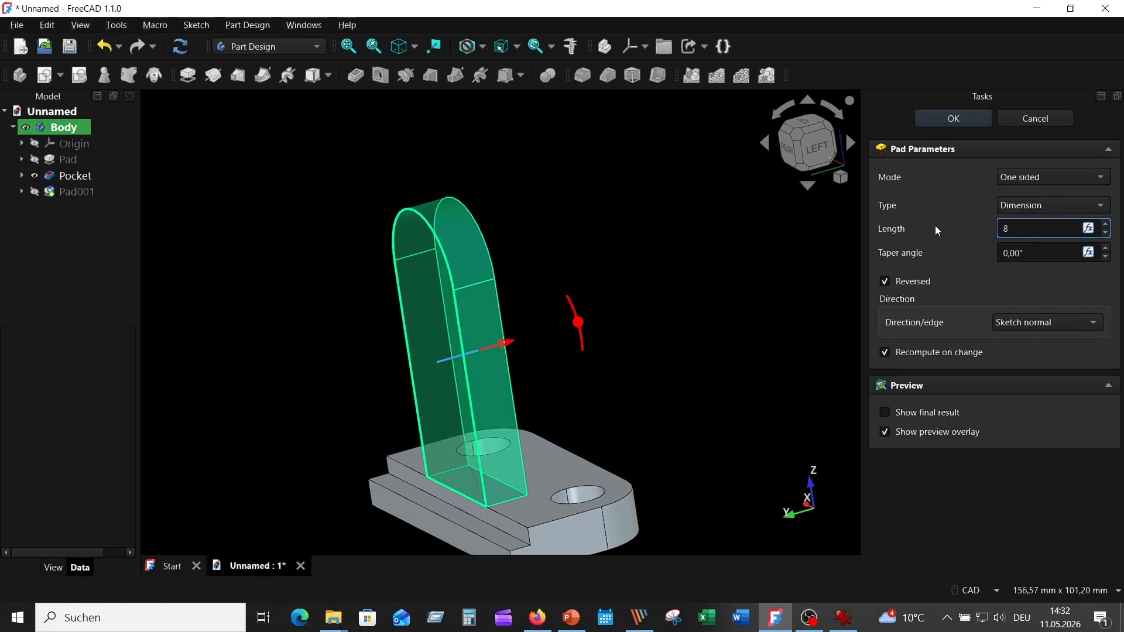
{"action": "key", "text": "Return"}
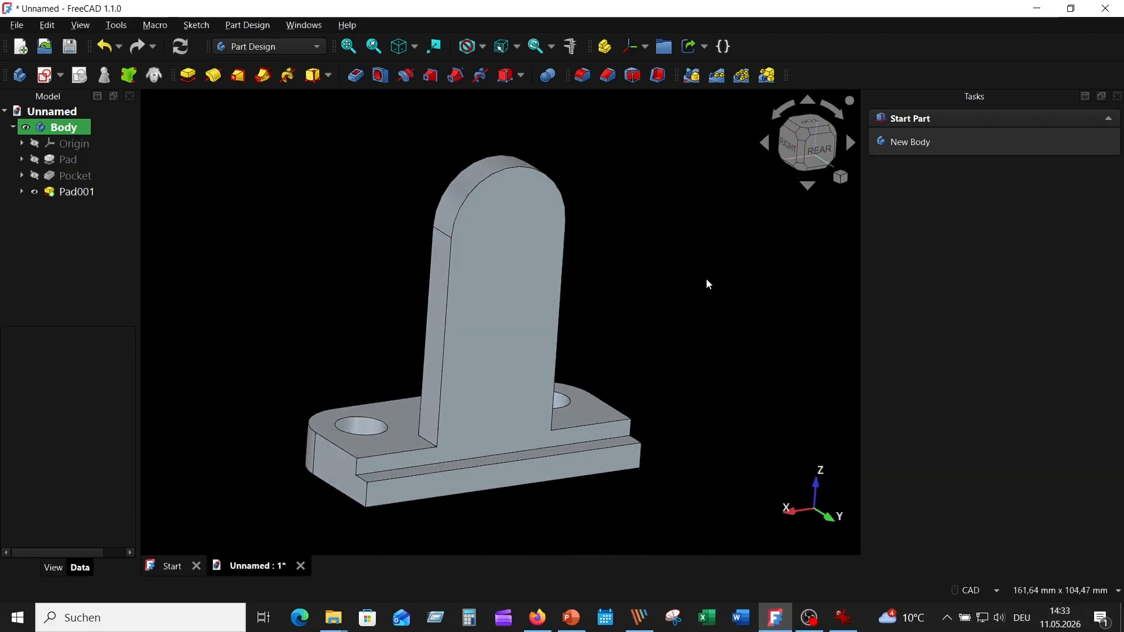
{"action": "left_click", "coordinate": [842, 619]}
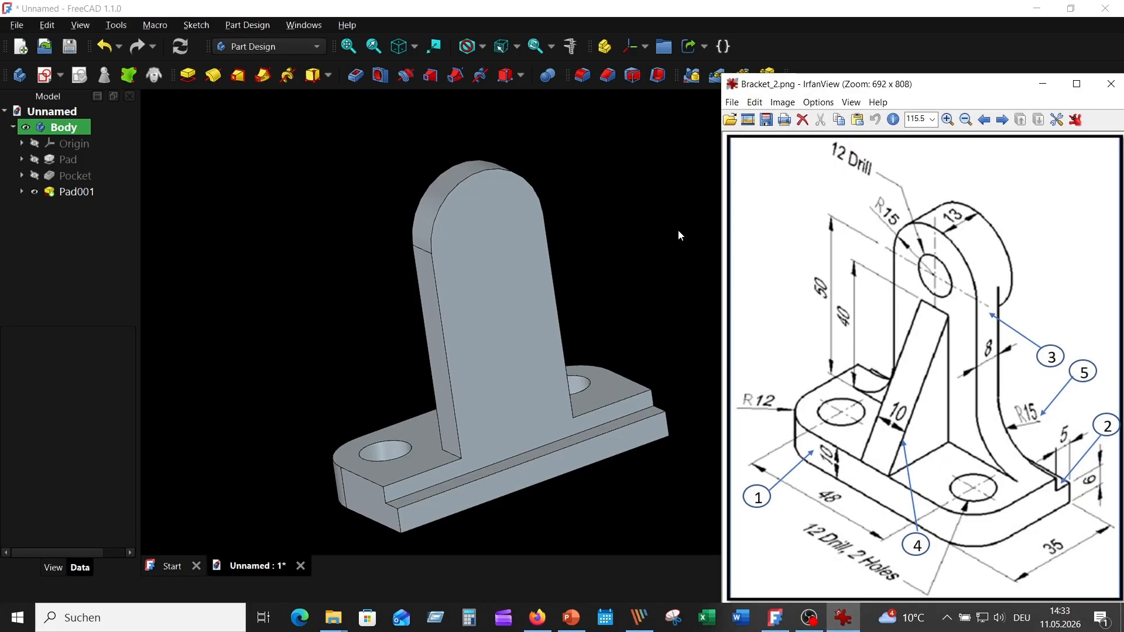
{"action": "left_click", "coordinate": [603, 140]}
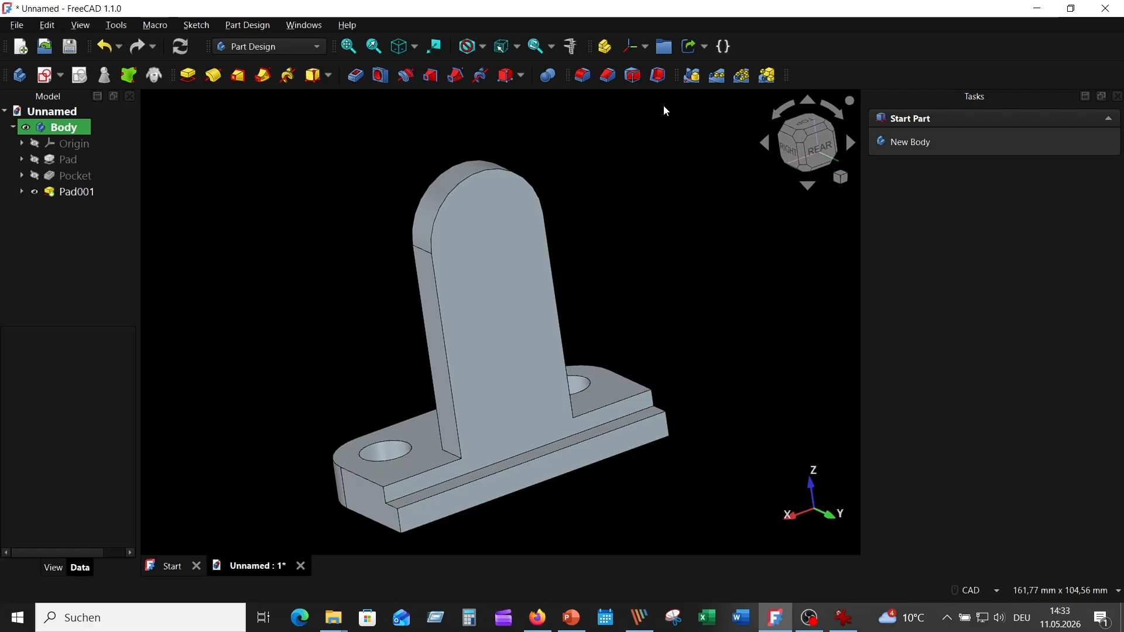
Create a sketch on the upright's rear face and project the rounded top's arc into it as external geometry.
{"action": "left_click", "coordinate": [478, 192]}
{"action": "left_click", "coordinate": [45, 75]}
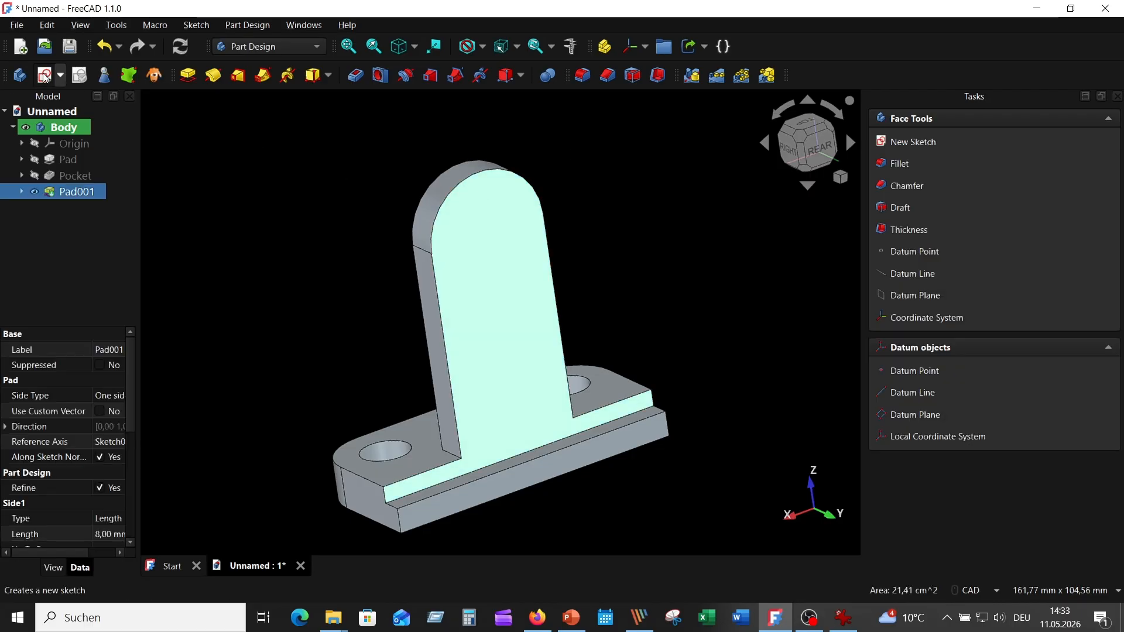
{"action": "left_click", "coordinate": [806, 75]}
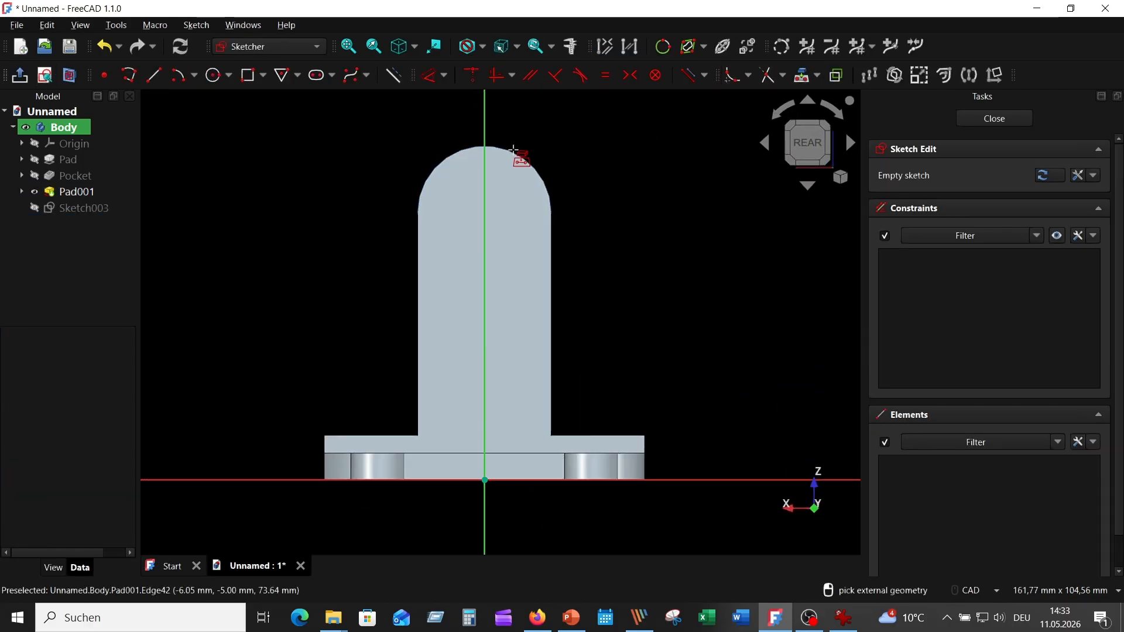
{"action": "left_click", "coordinate": [519, 154]}
{"action": "right_click", "coordinate": [593, 124]}
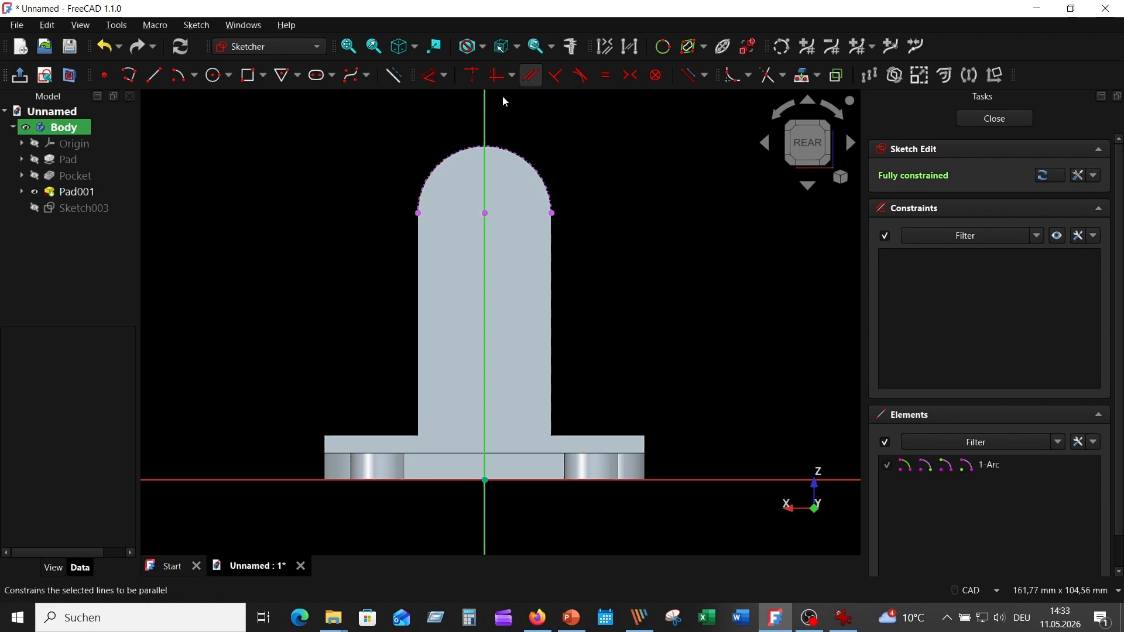
Draw a circle of 15 mm radius centred on the projected arc's centre and close the sketch.
{"action": "left_click", "coordinate": [214, 76]}
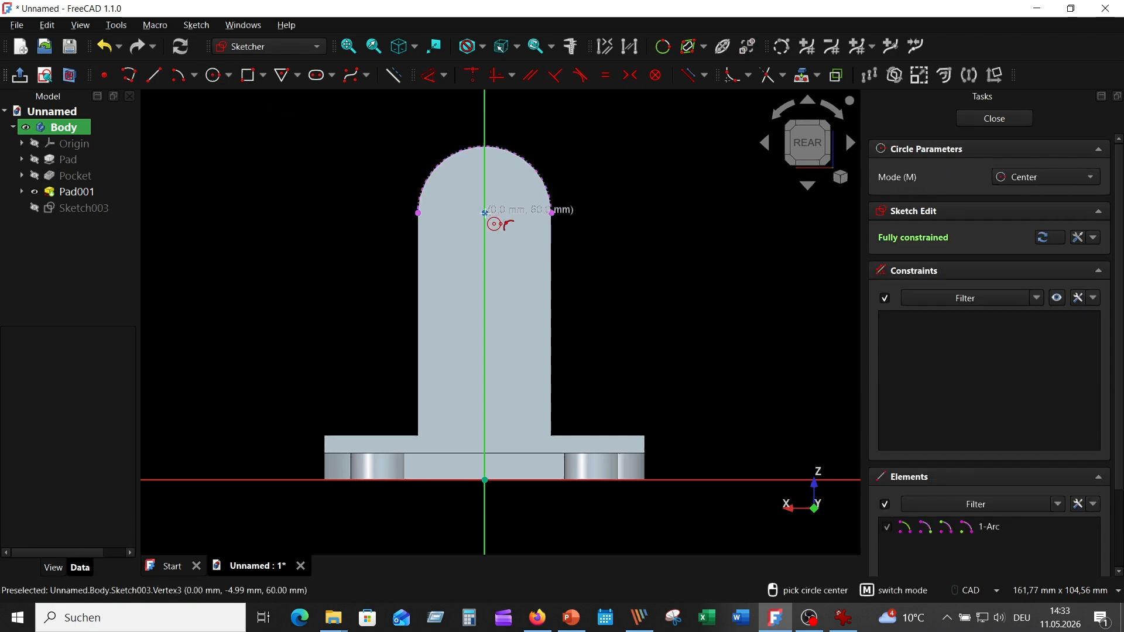
{"action": "left_click", "coordinate": [485, 213]}
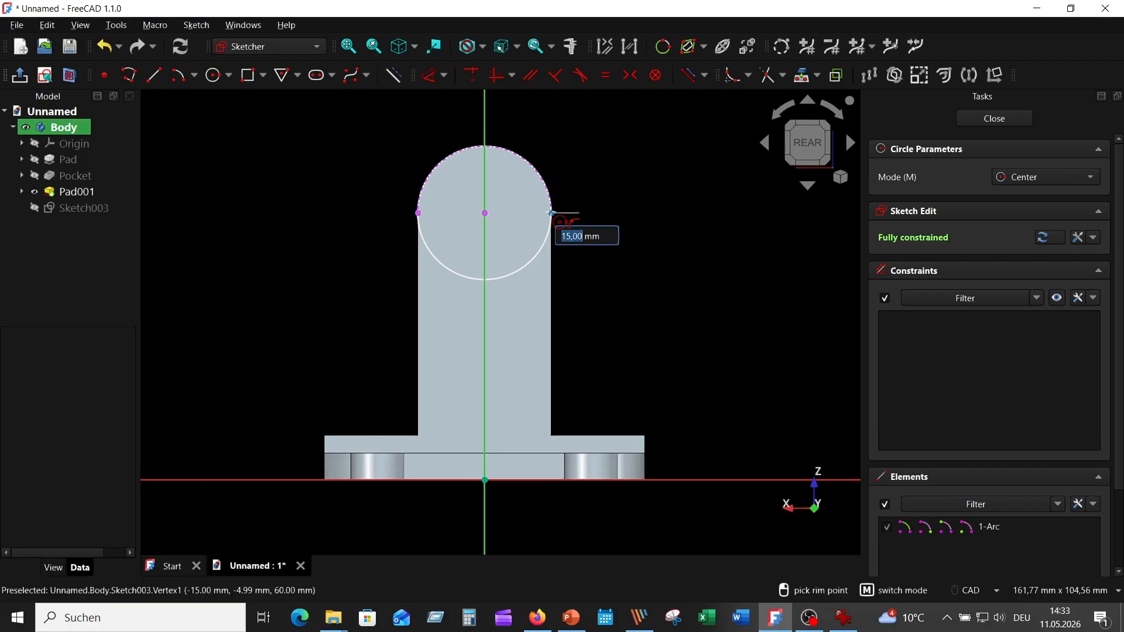
{"action": "type", "text": "15"}
{"action": "key", "text": "Return"}
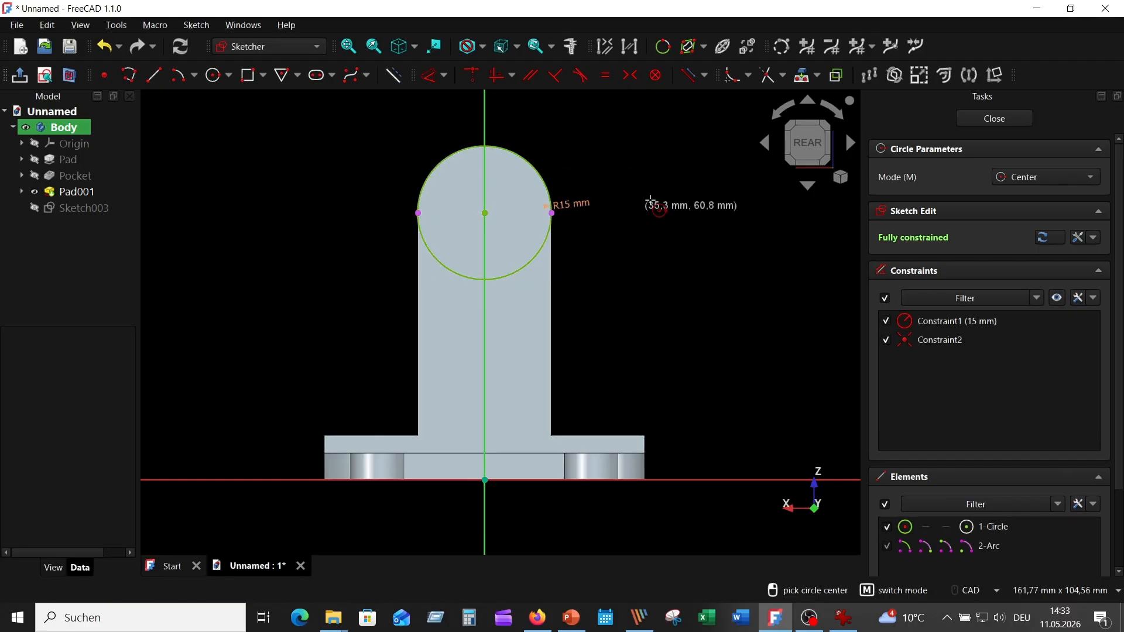
{"action": "key", "text": "Escape"}
{"action": "middle_click_drag", "start_coordinate": [705, 133], "coordinate": [732, 135]}
{"action": "left_click", "coordinate": [993, 119]}
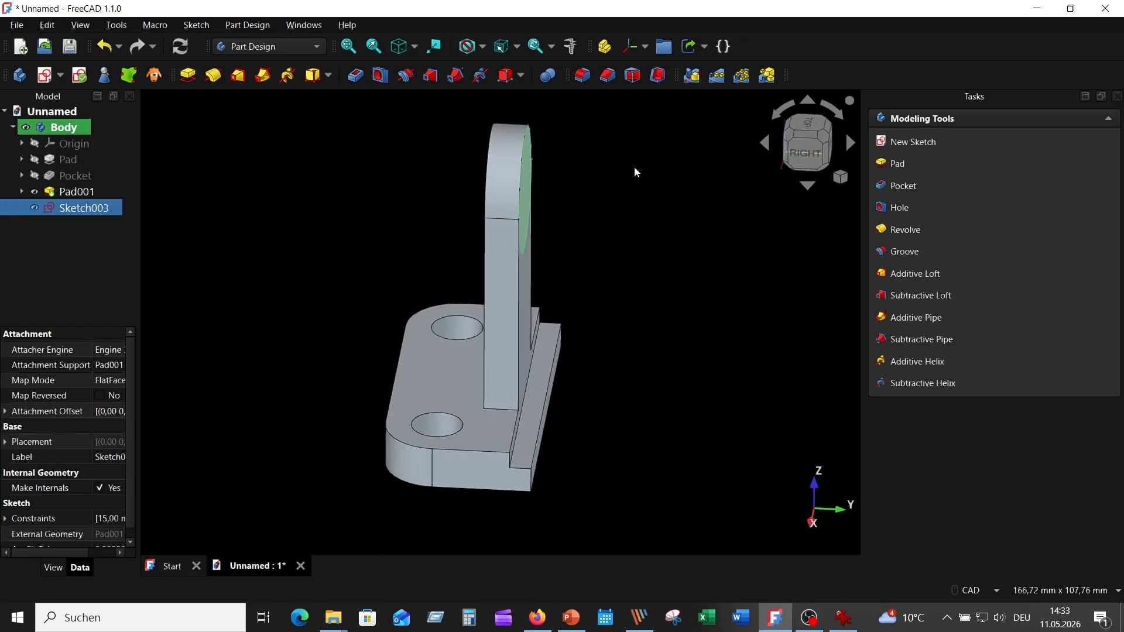
Pad the circle 5 mm outward from the upright's rear face and compare the model with the bracket drawing.
{"action": "left_click", "coordinate": [193, 70]}
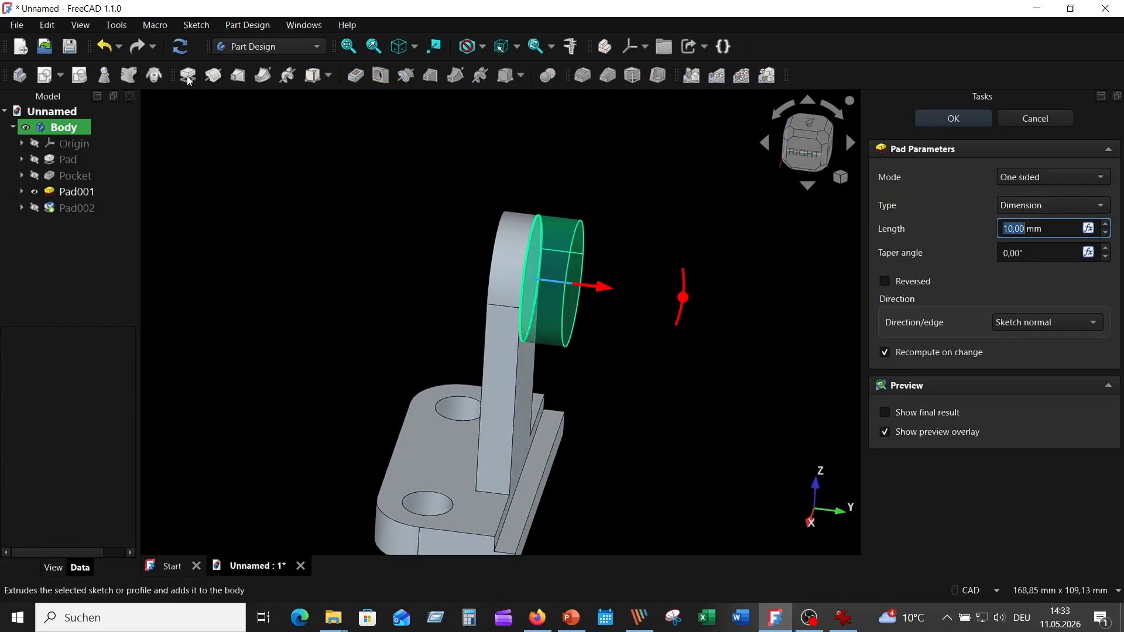
{"action": "type", "text": "5"}
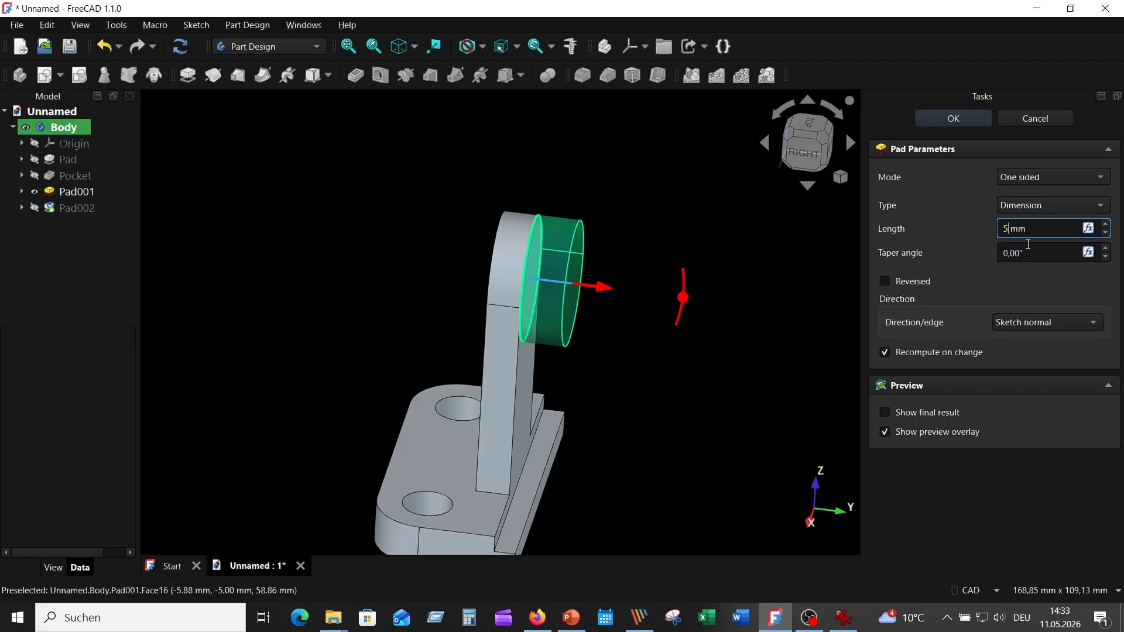
{"action": "key", "text": "Return"}
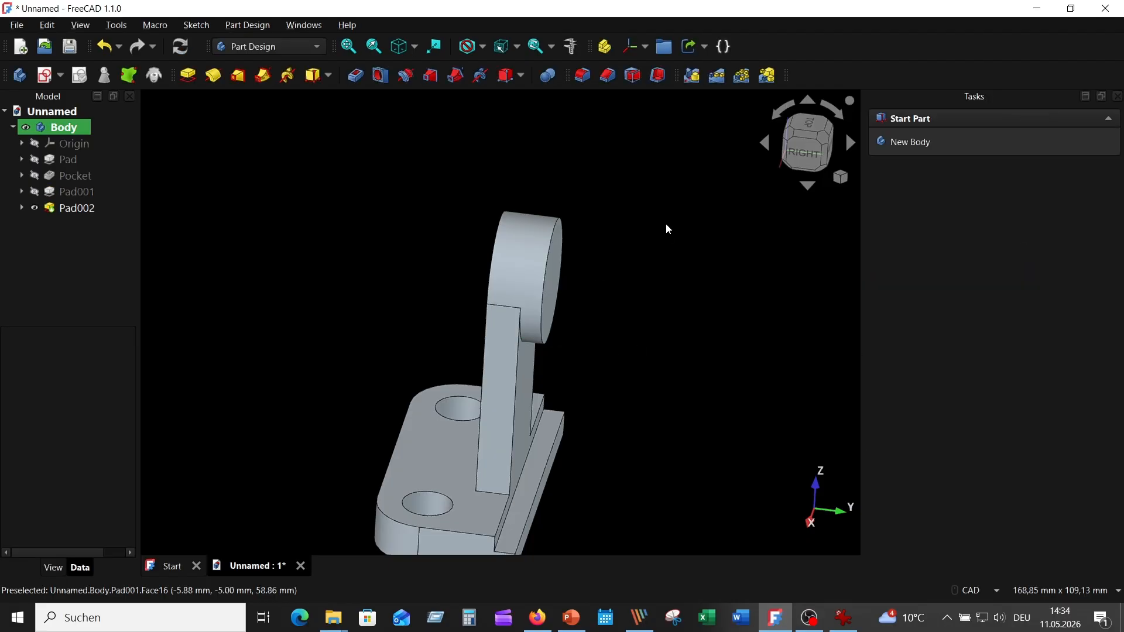
{"action": "key", "text": "0"}
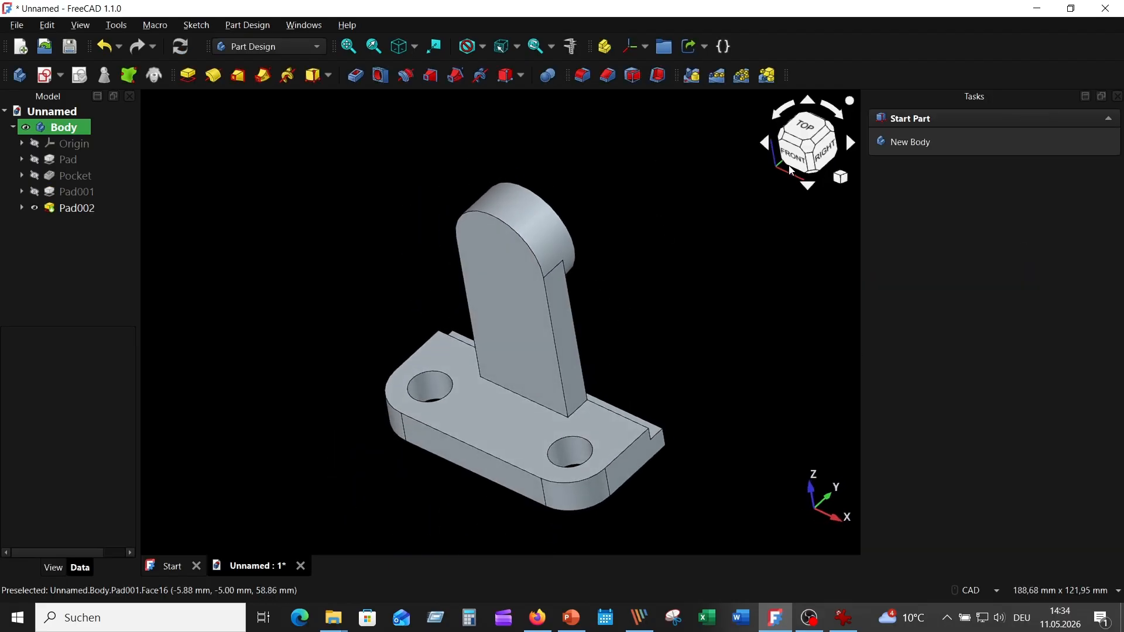
{"action": "left_click", "coordinate": [806, 144]}
{"action": "left_click", "coordinate": [345, 47]}
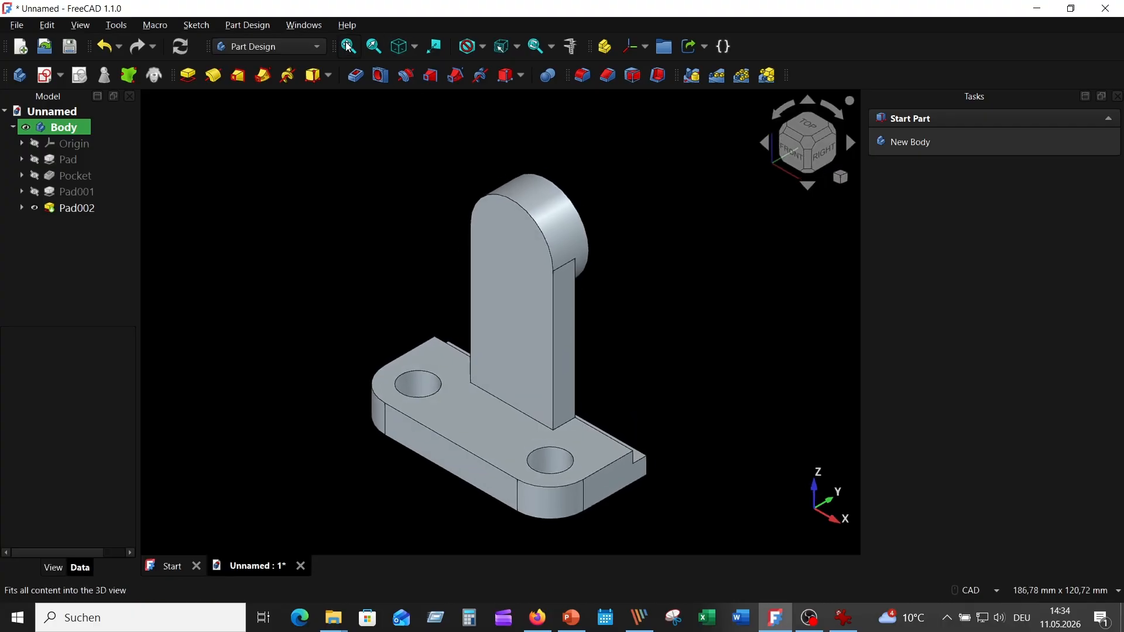
{"action": "left_click", "coordinate": [843, 617]}
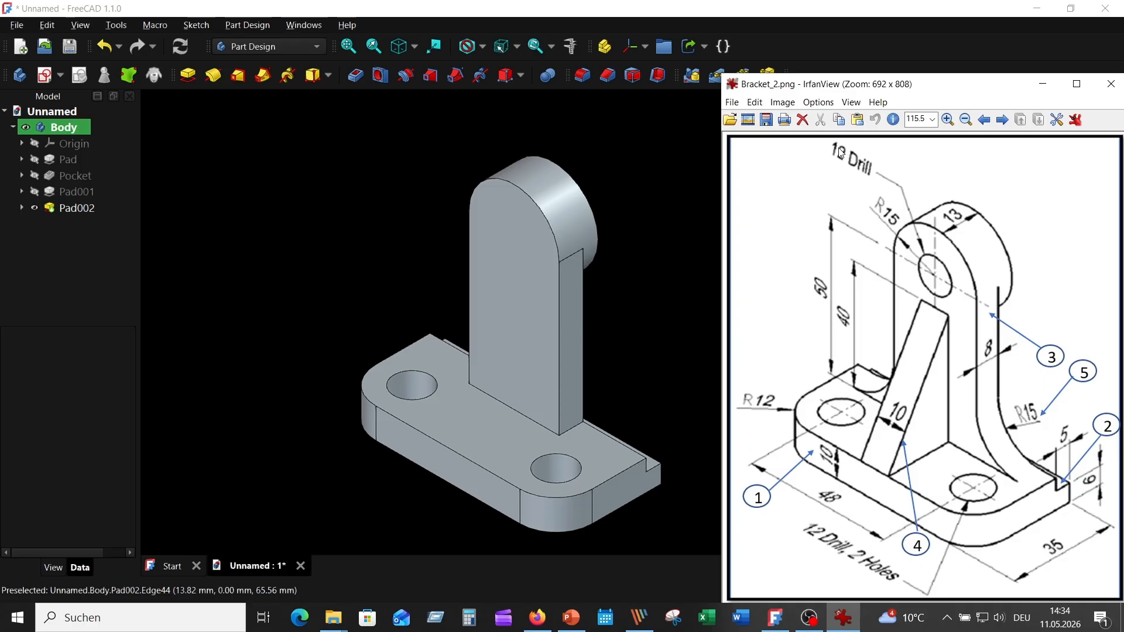
{"action": "left_click", "coordinate": [610, 131]}
Cut a 12 mm diameter hole through all, with the drill angle switched off, centred on the round boss's rear face.
{"action": "middle_click_drag", "start_coordinate": [687, 220], "coordinate": [655, 221]}
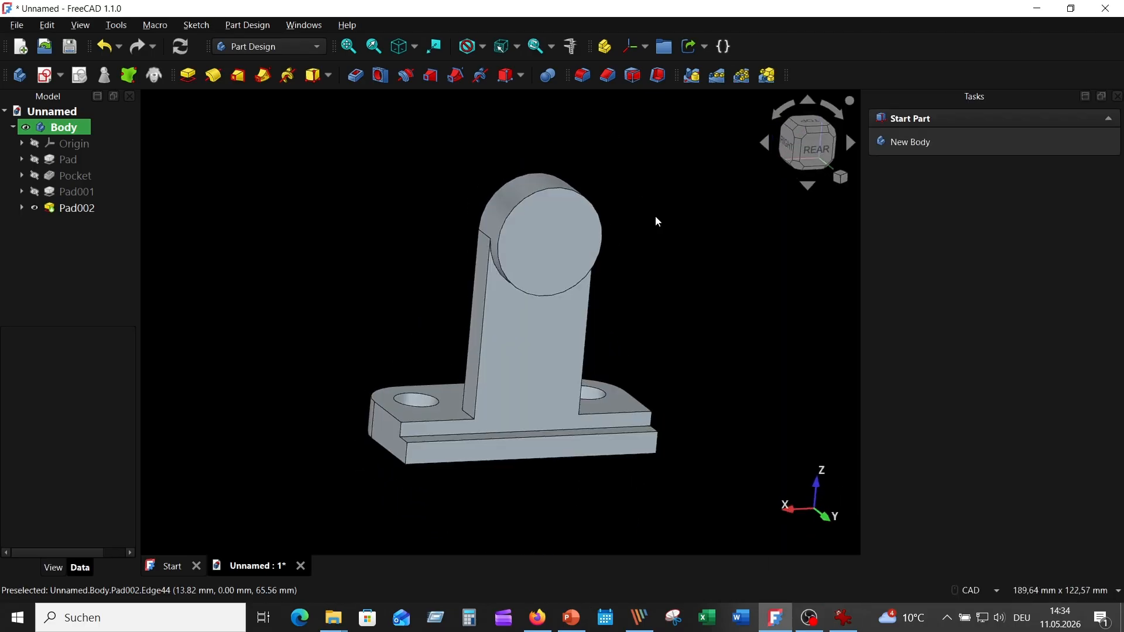
{"action": "left_click", "coordinate": [563, 224]}
{"action": "left_click", "coordinate": [381, 76]}
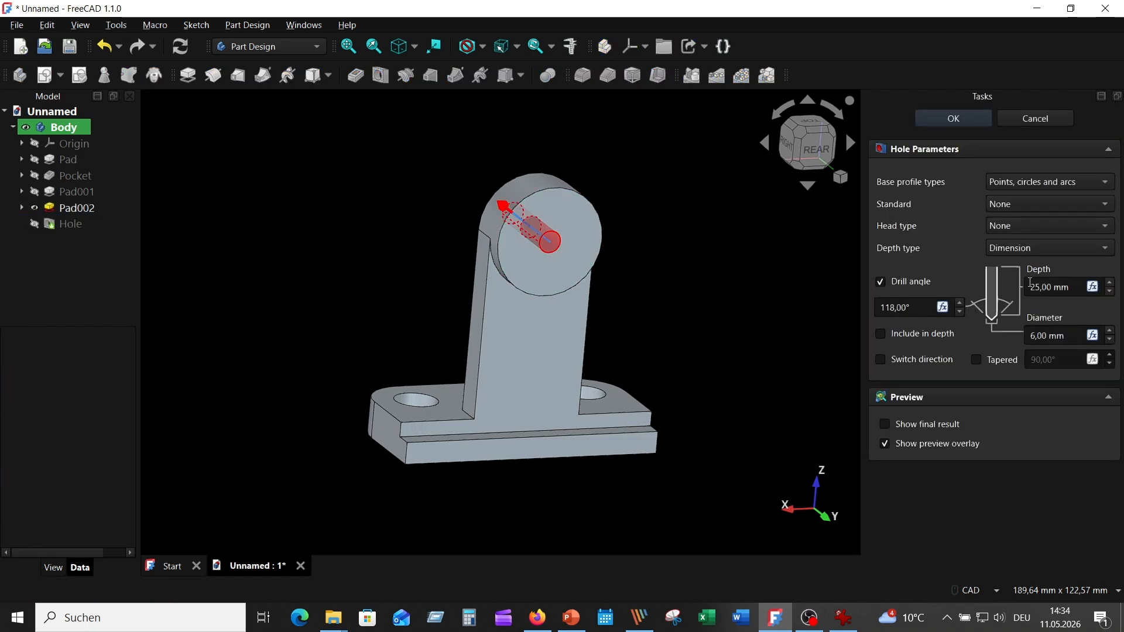
{"action": "left_click", "coordinate": [880, 281]}
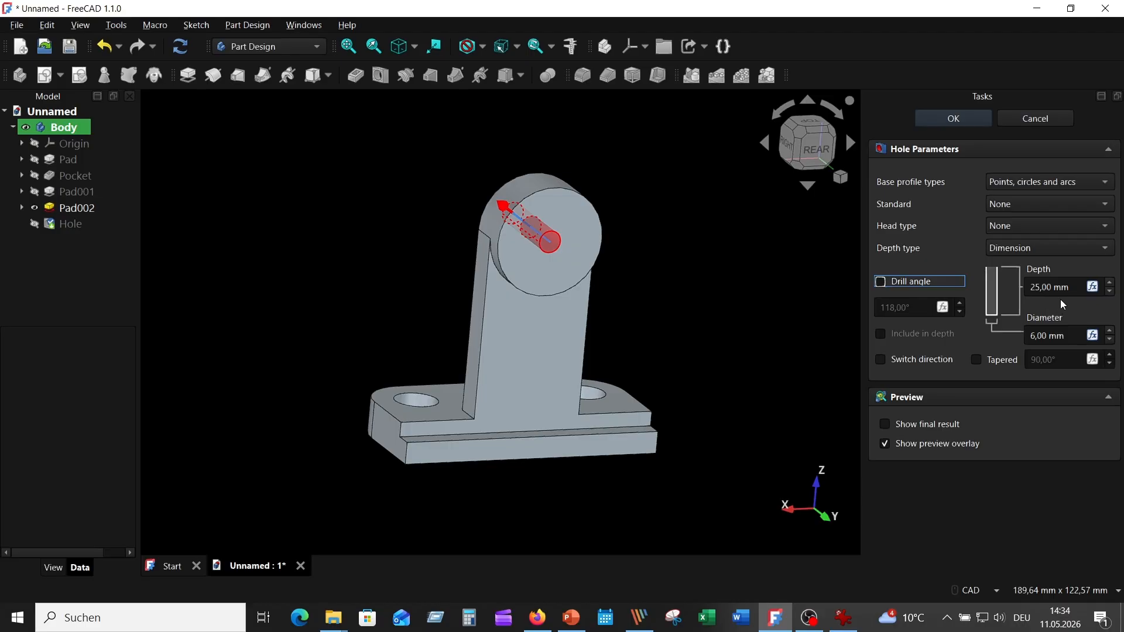
{"action": "left_click", "coordinate": [1054, 248]}
{"action": "left_click", "coordinate": [1044, 265]}
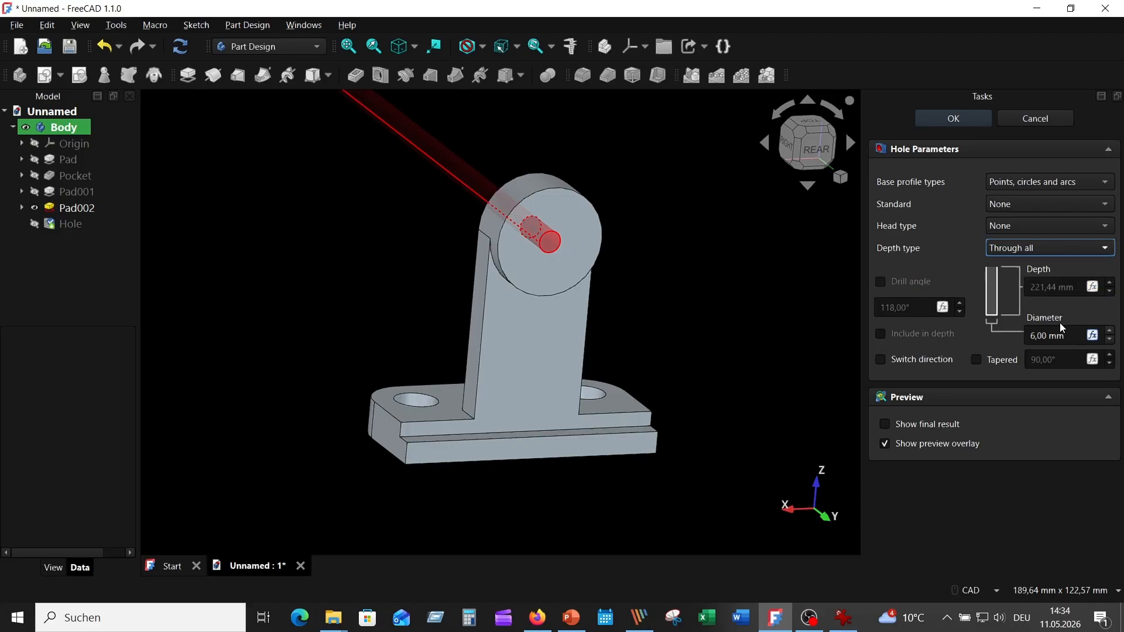
{"action": "left_click", "coordinate": [1033, 337]}
{"action": "key", "text": "BackSpace"}
{"action": "type", "text": "12"}
{"action": "key", "text": "Return"}
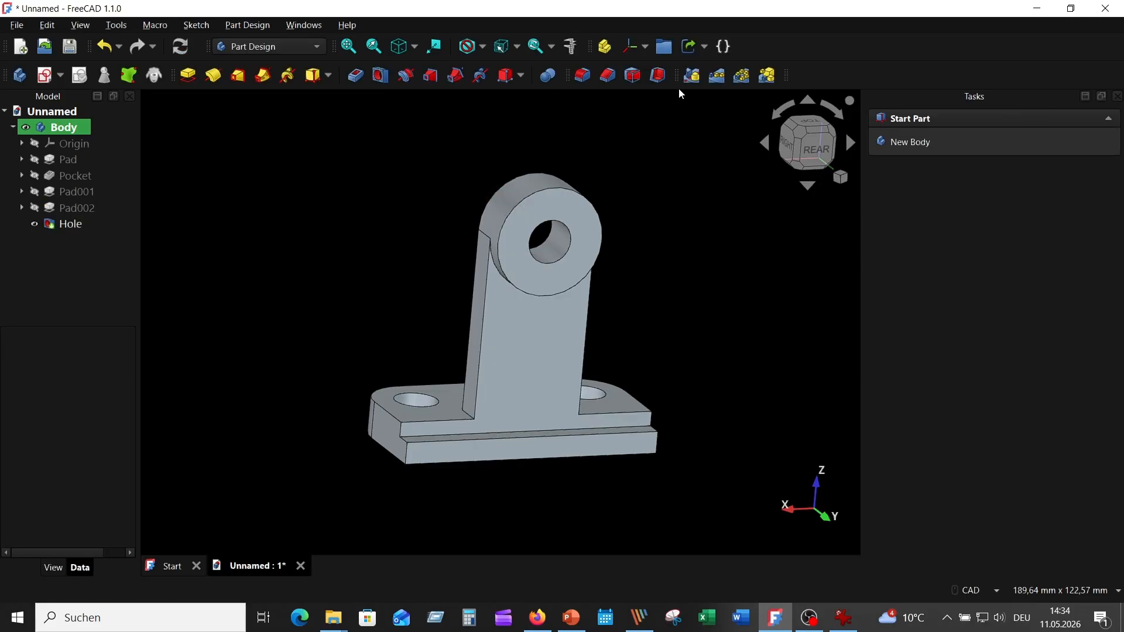
Check the rib in the bracket drawing and create a sketch for it on the YZ plane.
{"action": "key", "text": "0"}
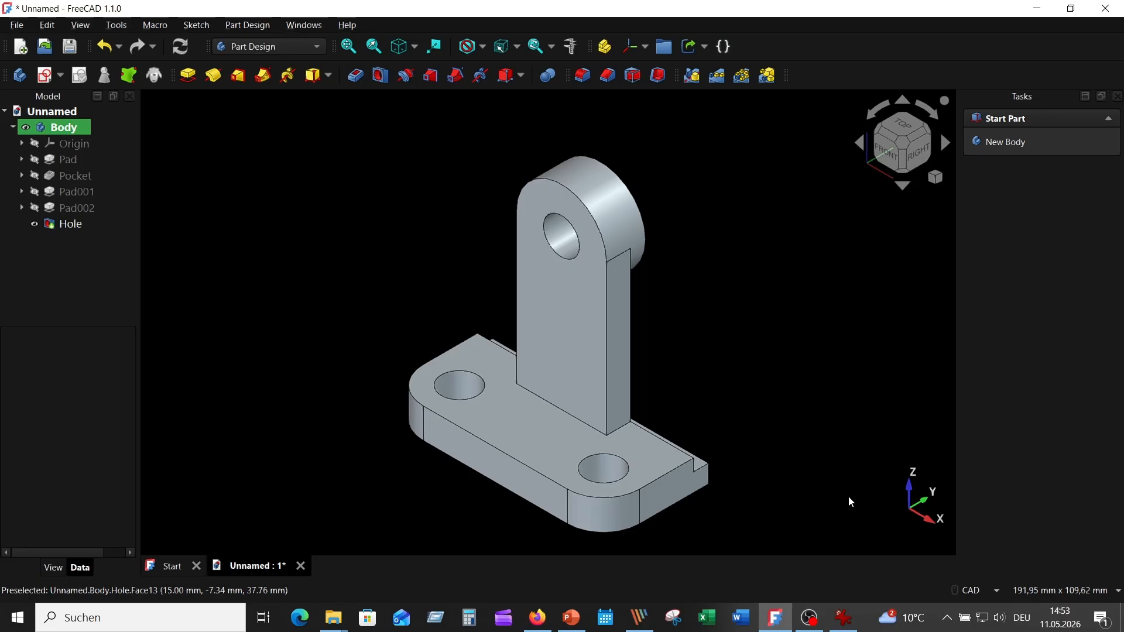
{"action": "left_click", "coordinate": [843, 617]}
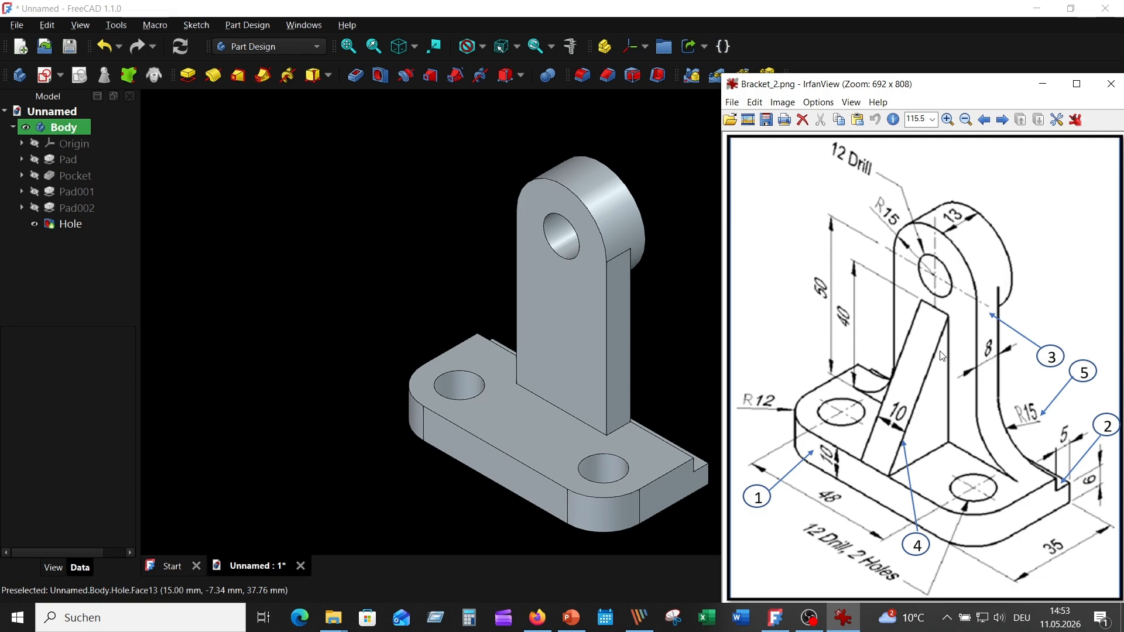
{"action": "left_click", "coordinate": [353, 205]}
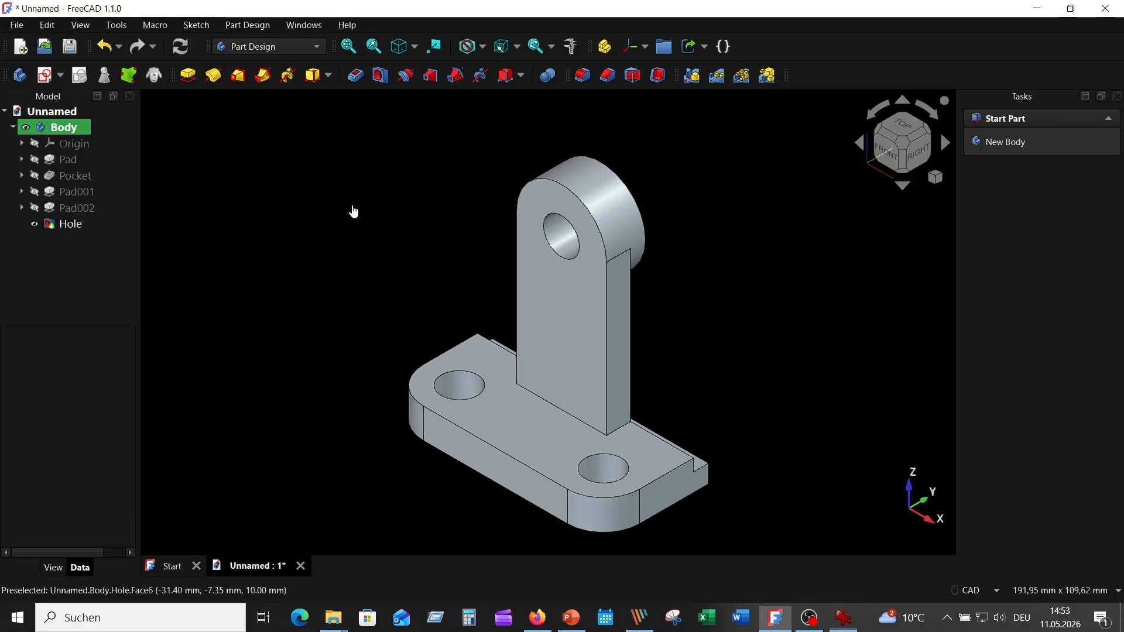
{"action": "left_click", "coordinate": [47, 77]}
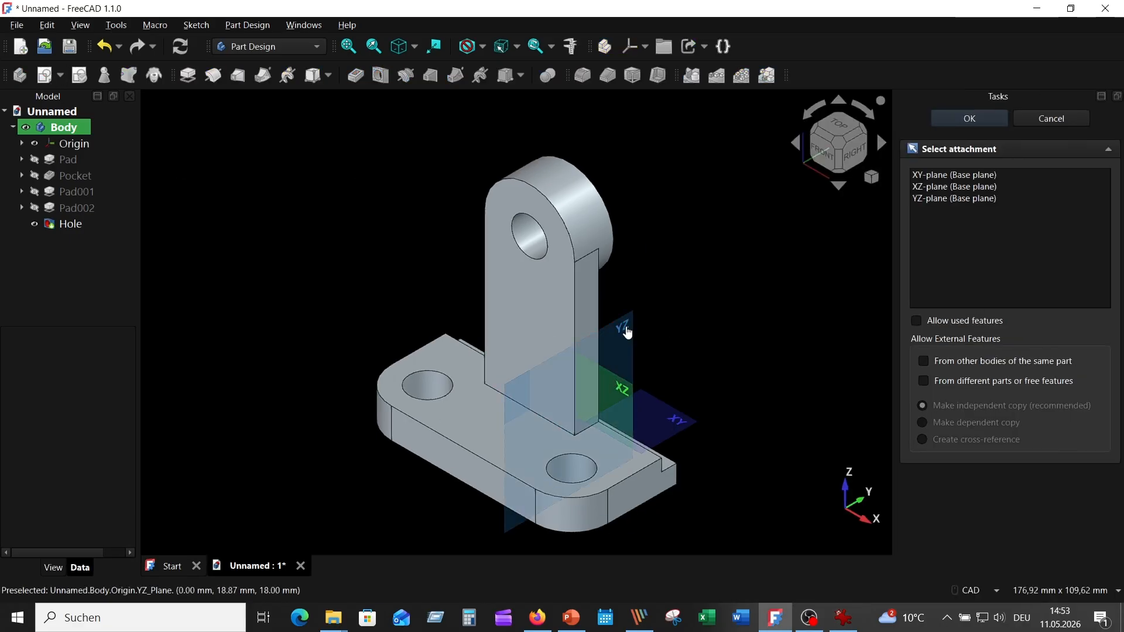
{"action": "left_click", "coordinate": [626, 329]}
{"action": "scroll", "coordinate": [626, 356], "scroll_direction": "up", "scroll_amount": 4}
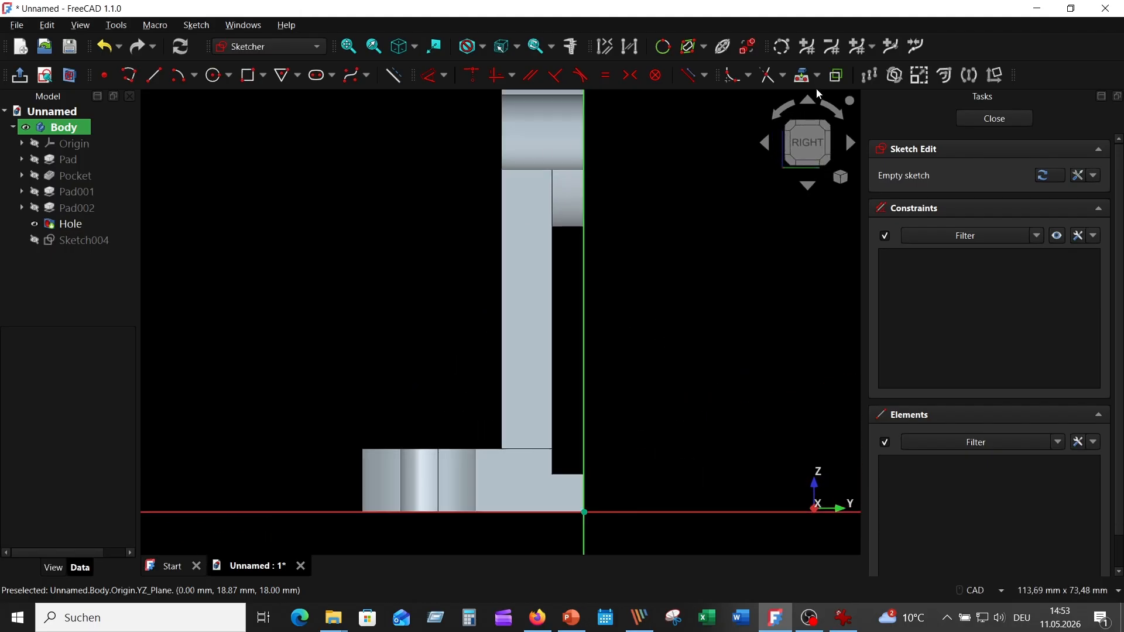
Project the upright's front edge and the base plate's top edge into the sketch as external geometry.
{"action": "left_click", "coordinate": [800, 77]}
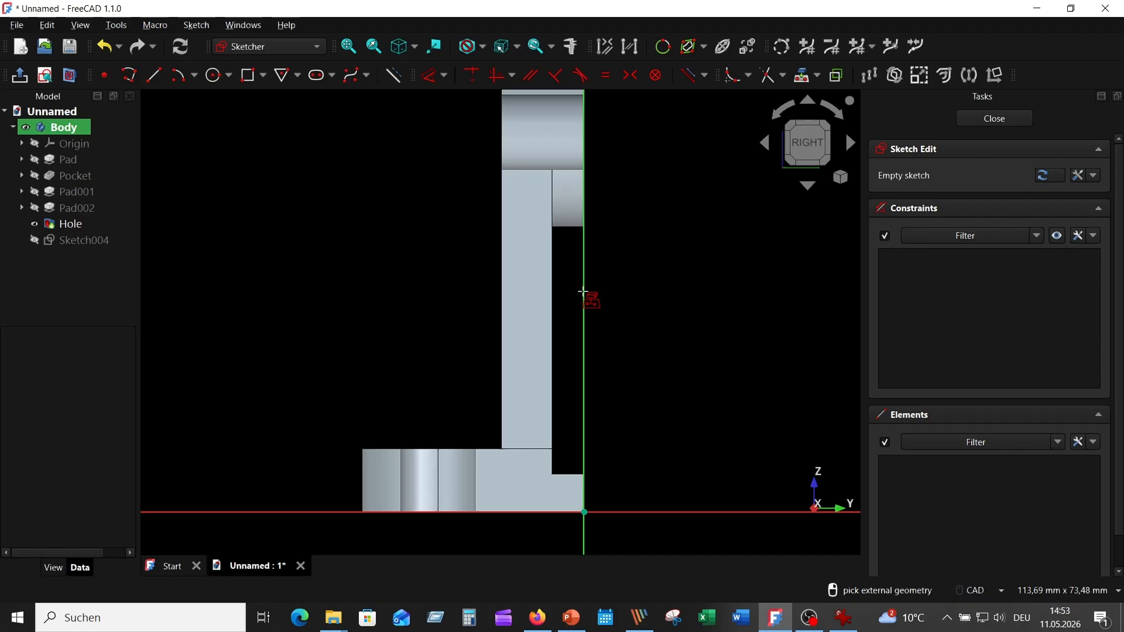
{"action": "left_click", "coordinate": [506, 321]}
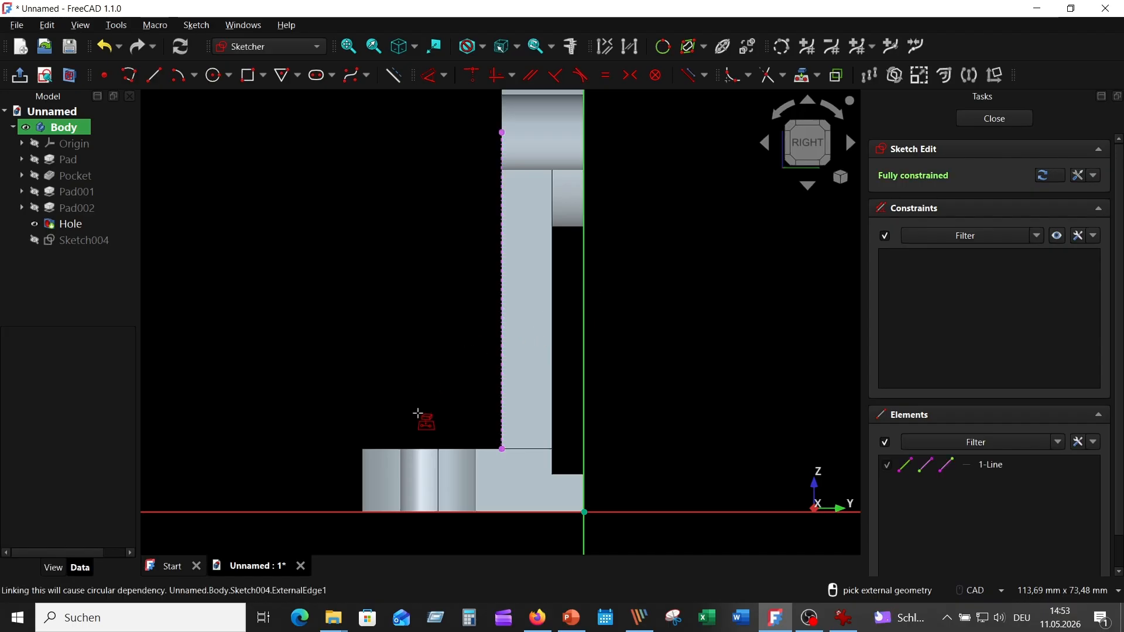
{"action": "left_click", "coordinate": [380, 448]}
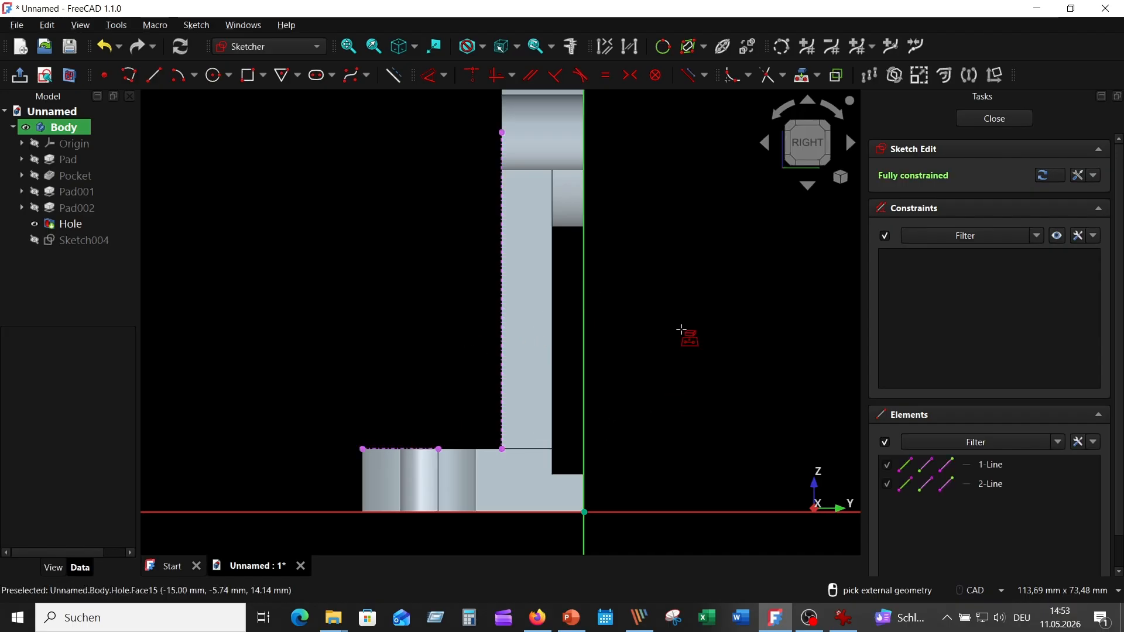
{"action": "right_click", "coordinate": [279, 155]}
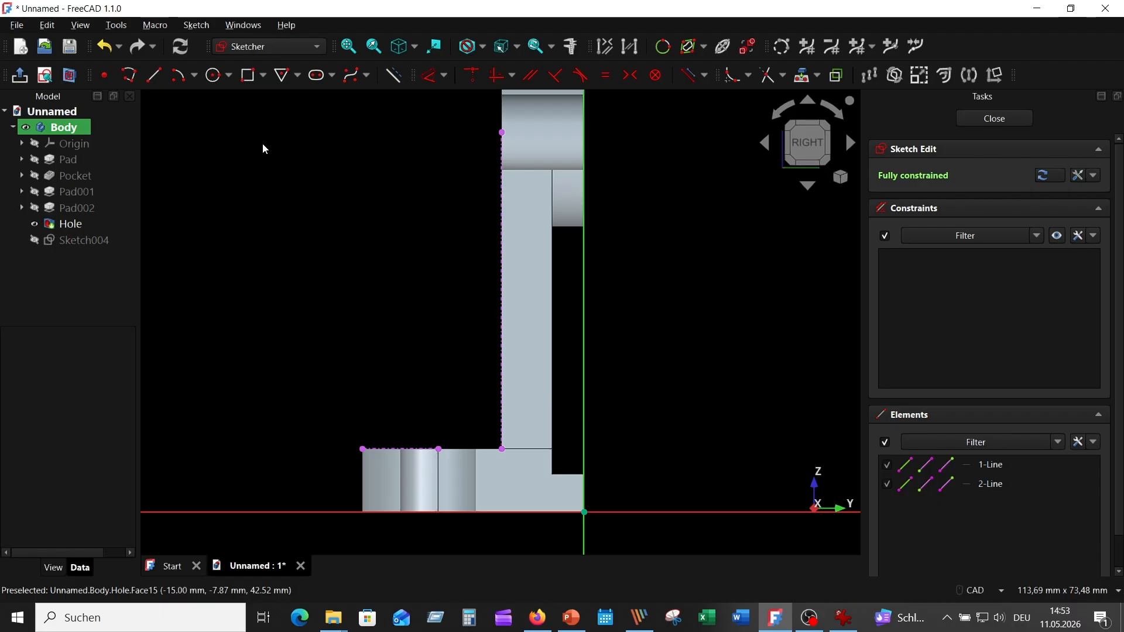
Draw a closed triangular rib profile about 32 mm high and 22 mm long between the plate's front top corner and the upright.
{"action": "left_click", "coordinate": [128, 76]}
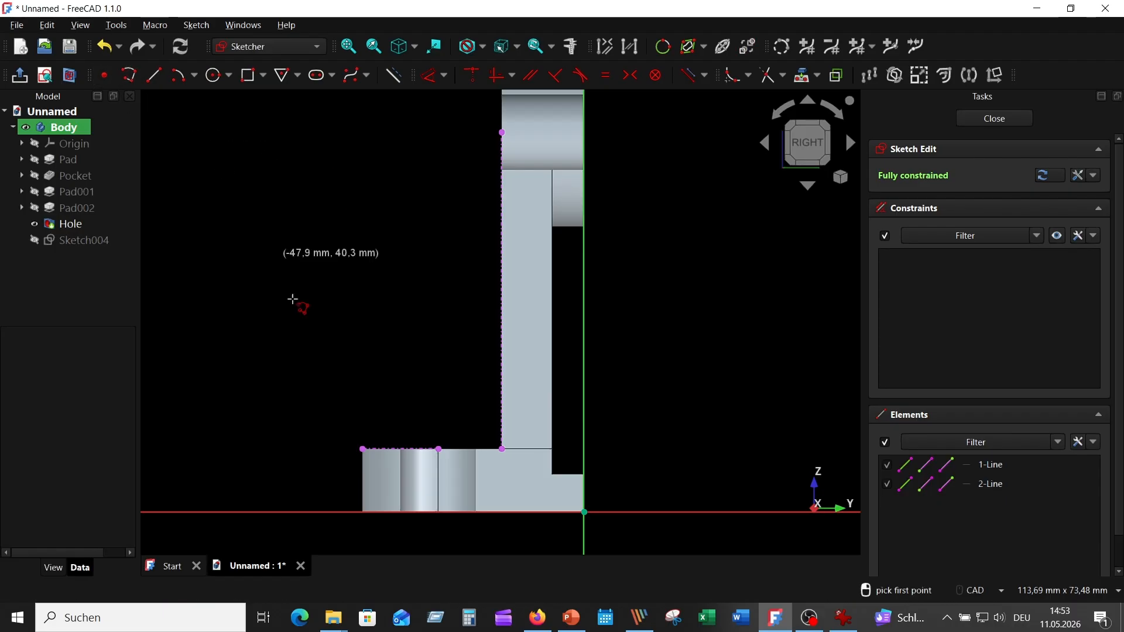
{"action": "left_click", "coordinate": [363, 448]}
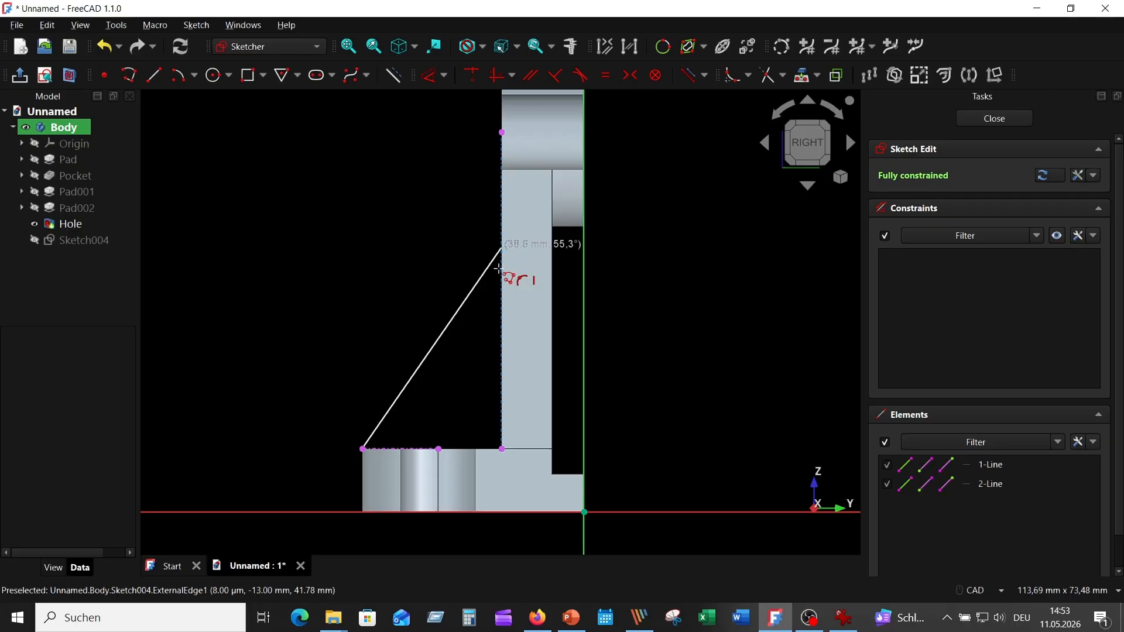
{"action": "left_click", "coordinate": [502, 247]}
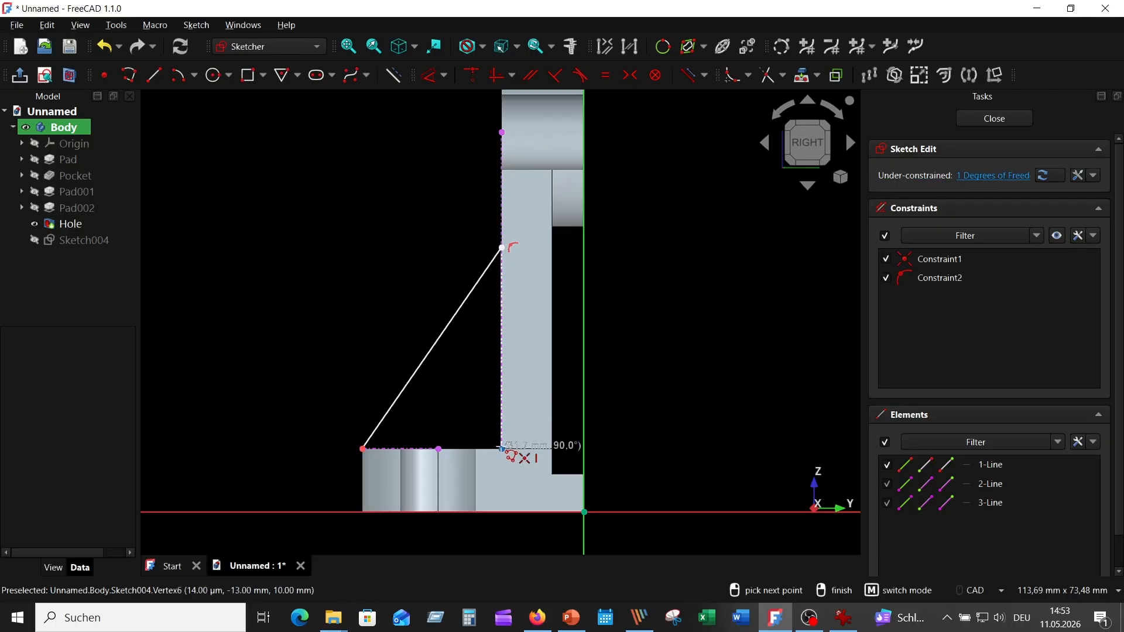
{"action": "left_click", "coordinate": [502, 448]}
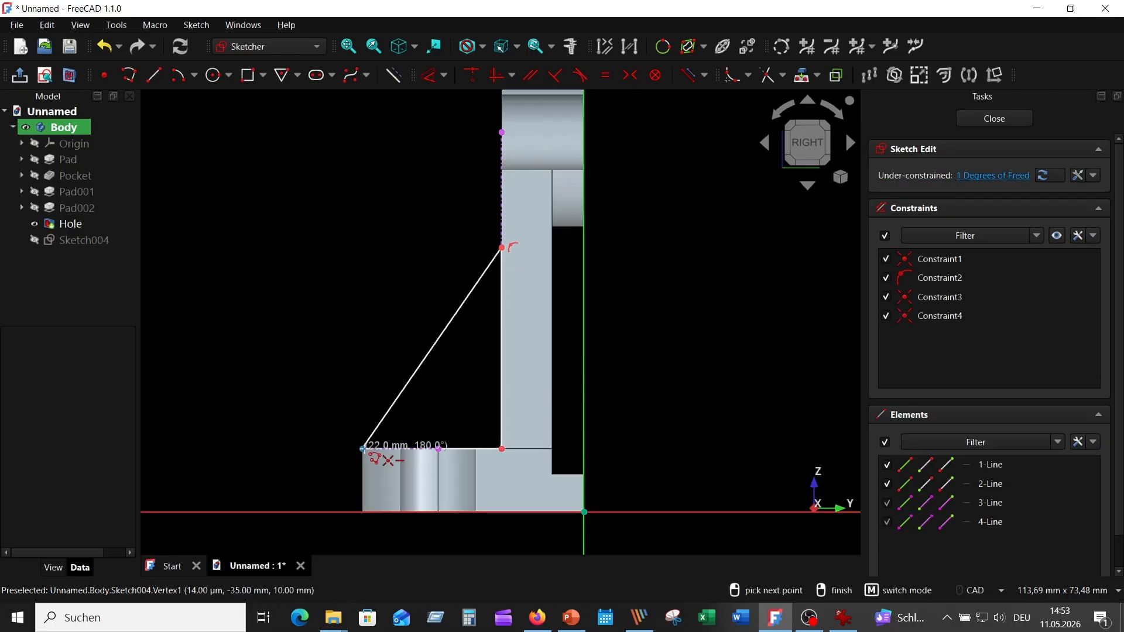
{"action": "left_click", "coordinate": [363, 448]}
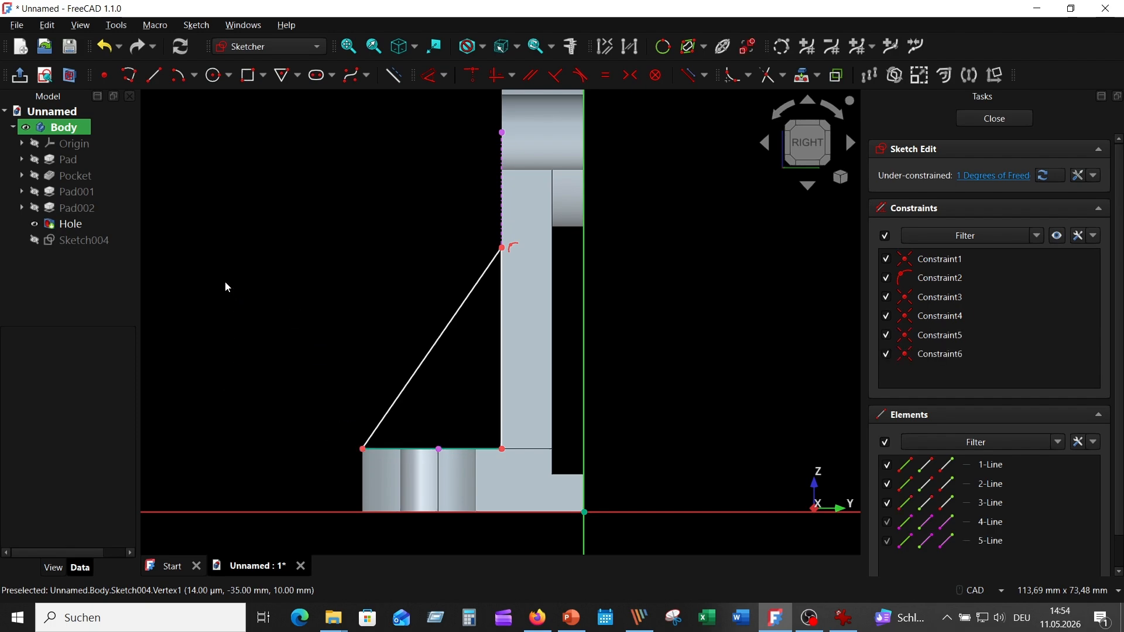
Constrain the rib profile's vertical side along the upright to 40 mm, as given in the bracket drawing, and close the sketch.
{"action": "left_click", "coordinate": [842, 618]}
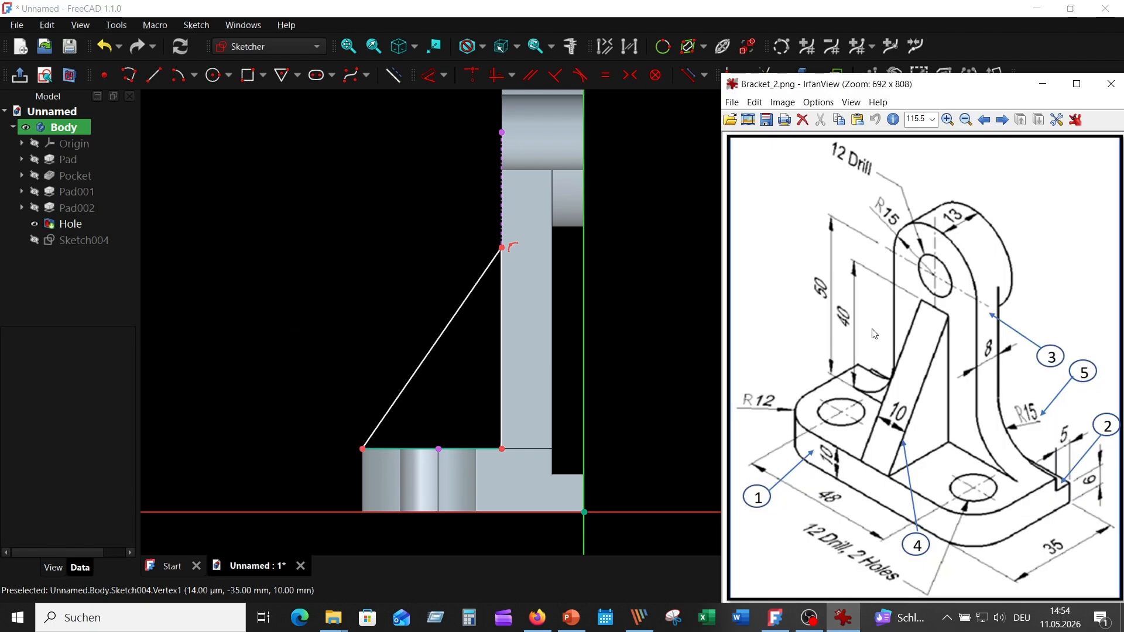
{"action": "left_click", "coordinate": [453, 230]}
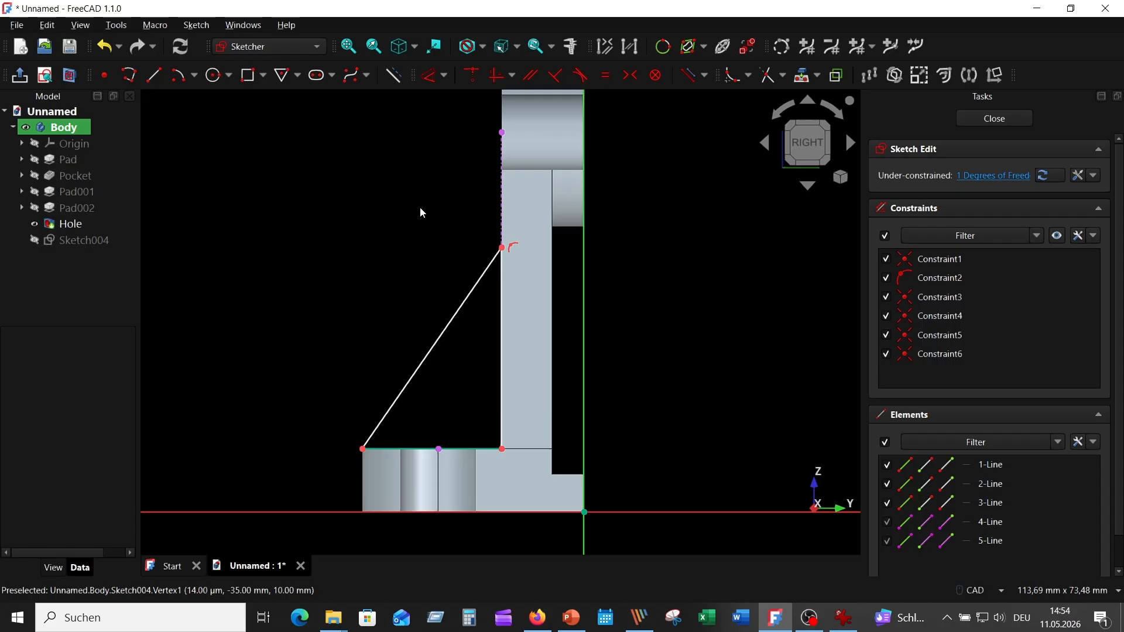
{"action": "left_click", "coordinate": [502, 321]}
{"action": "left_click", "coordinate": [438, 76]}
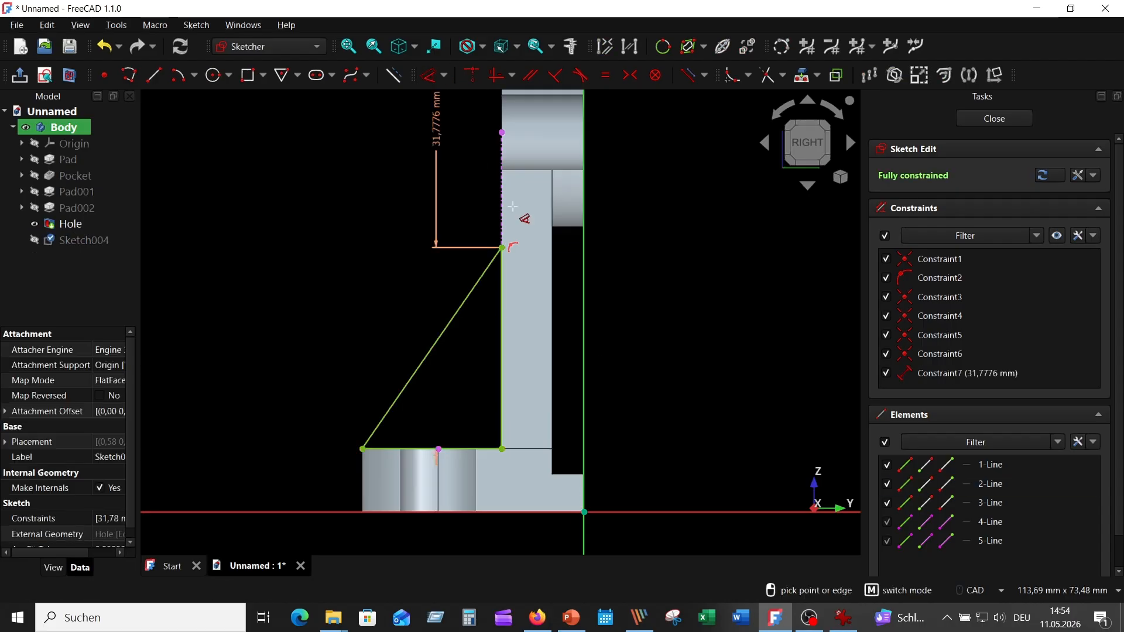
{"action": "left_click", "coordinate": [676, 383]}
{"action": "type", "text": "40"}
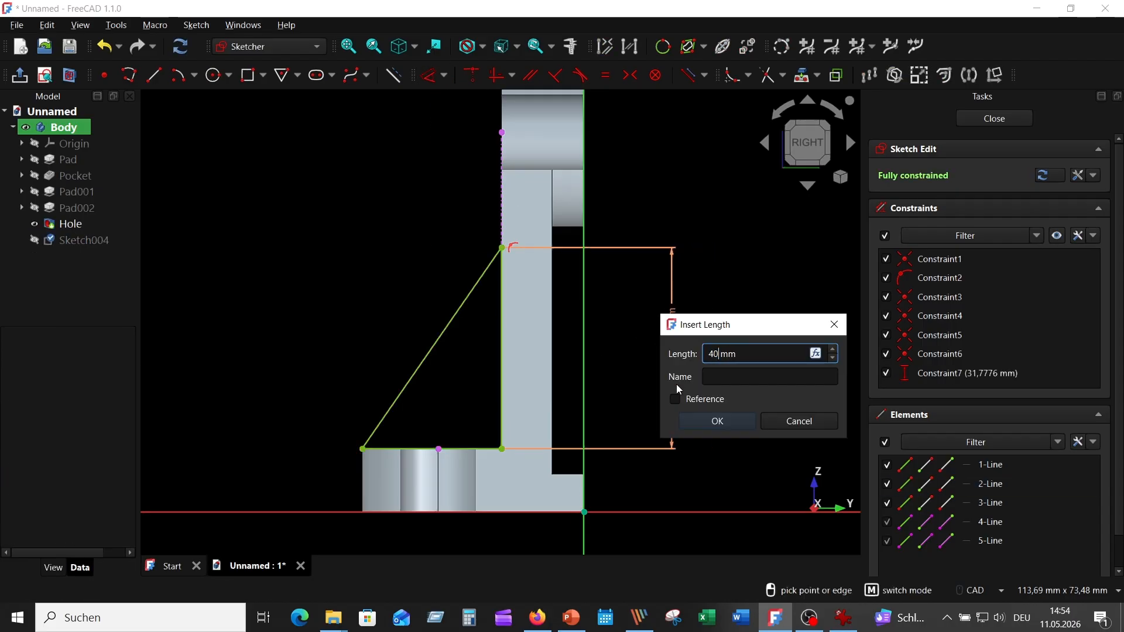
{"action": "key", "text": "Return"}
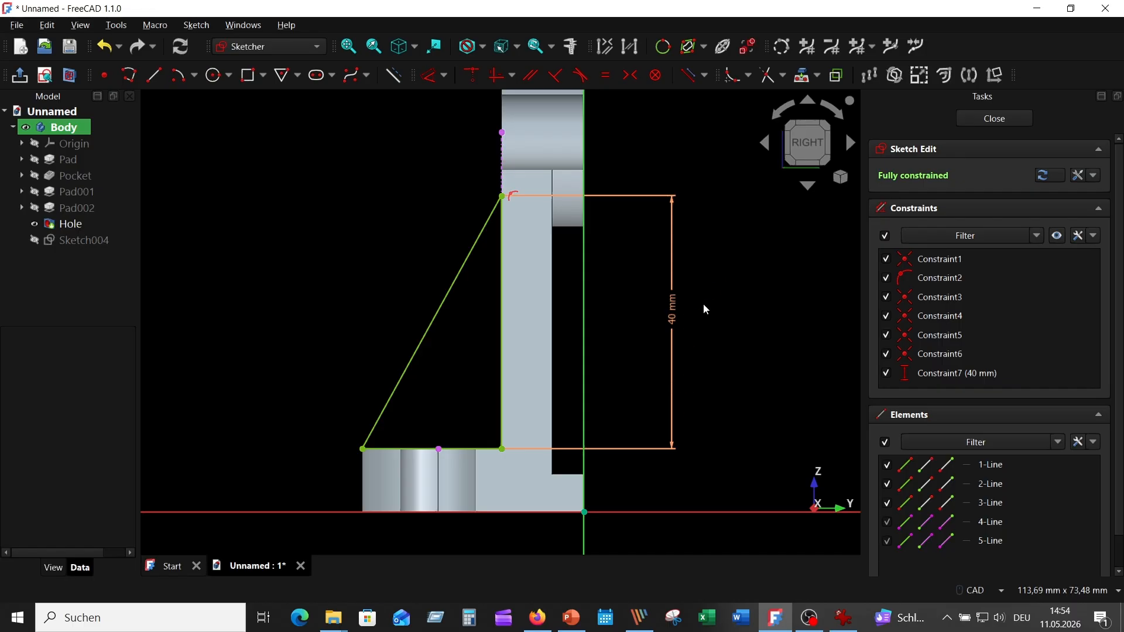
{"action": "left_click", "coordinate": [994, 119]}
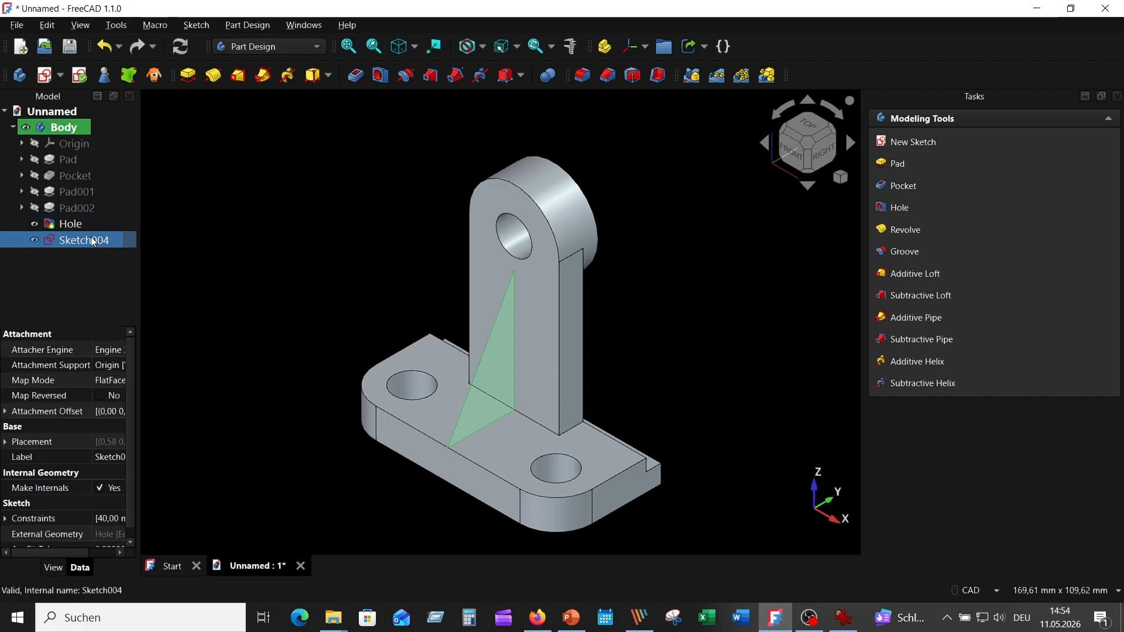
Pad the triangular rib sketch symmetrically with a length of 10 mm, matching the rib thickness in the bracket drawing.
{"action": "left_click", "coordinate": [188, 75]}
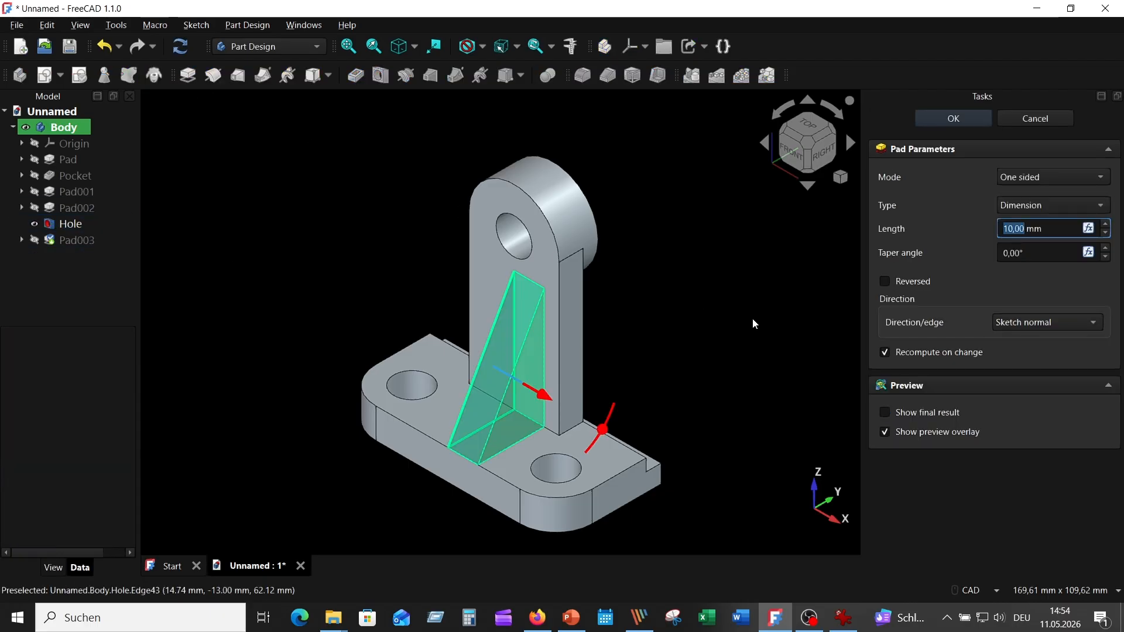
{"action": "left_click", "coordinate": [1050, 174]}
{"action": "left_click", "coordinate": [1039, 213]}
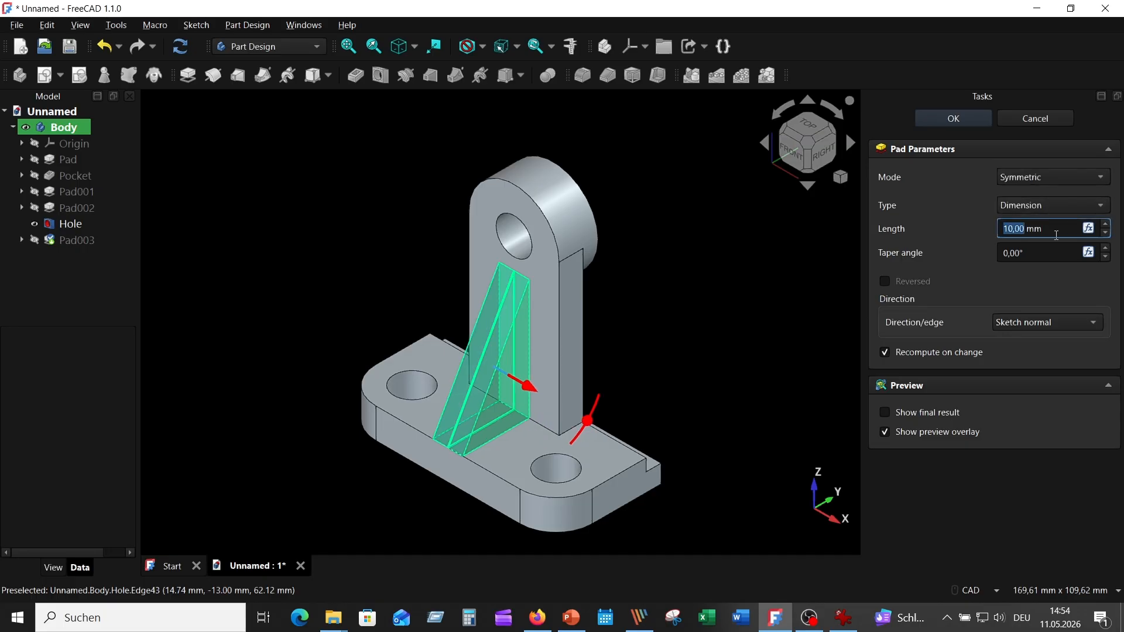
{"action": "left_click", "coordinate": [843, 617]}
{"action": "left_click", "coordinate": [654, 291]}
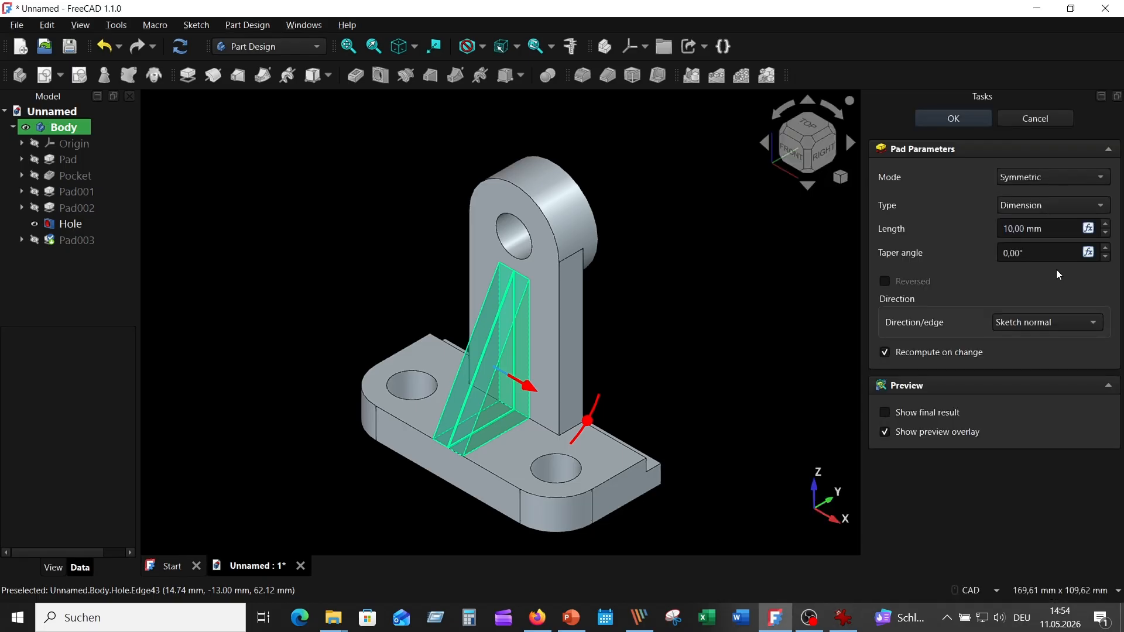
{"action": "left_click", "coordinate": [951, 119]}
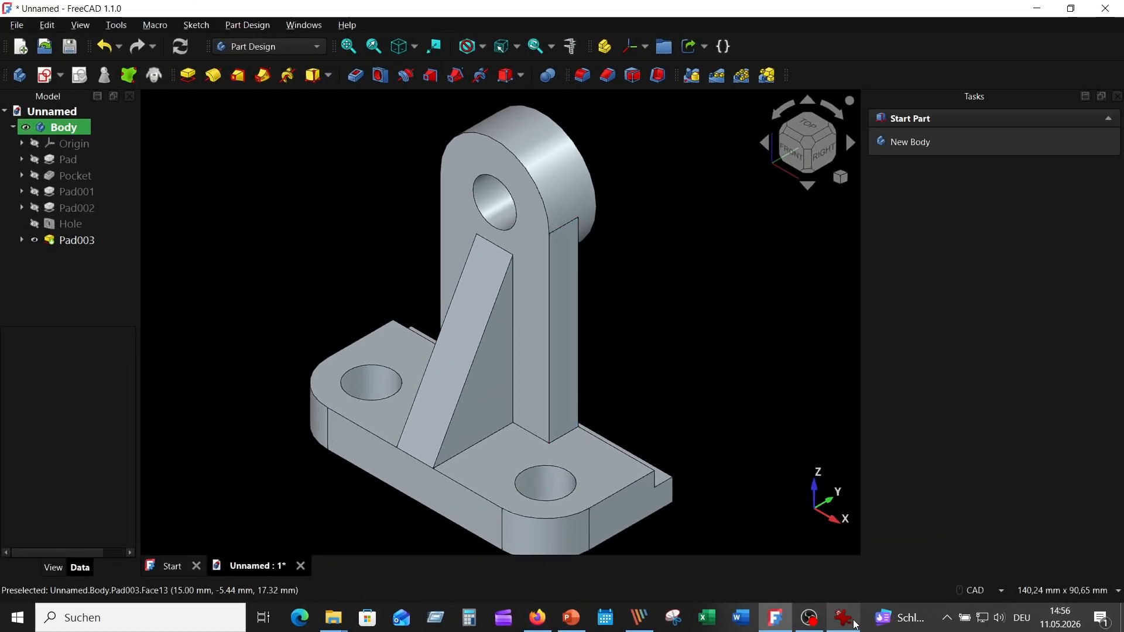
Fillet the two edges where the upright's sides meet the base plate with a 15 mm radius, following the bracket drawing.
{"action": "left_click", "coordinate": [842, 618]}
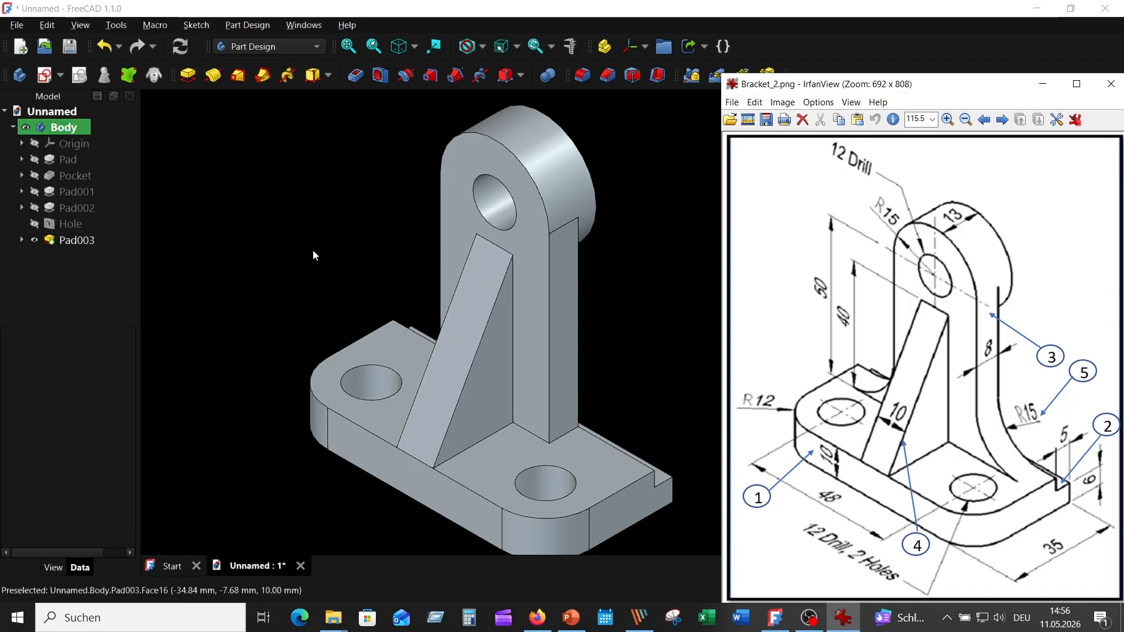
{"action": "left_click", "coordinate": [313, 181]}
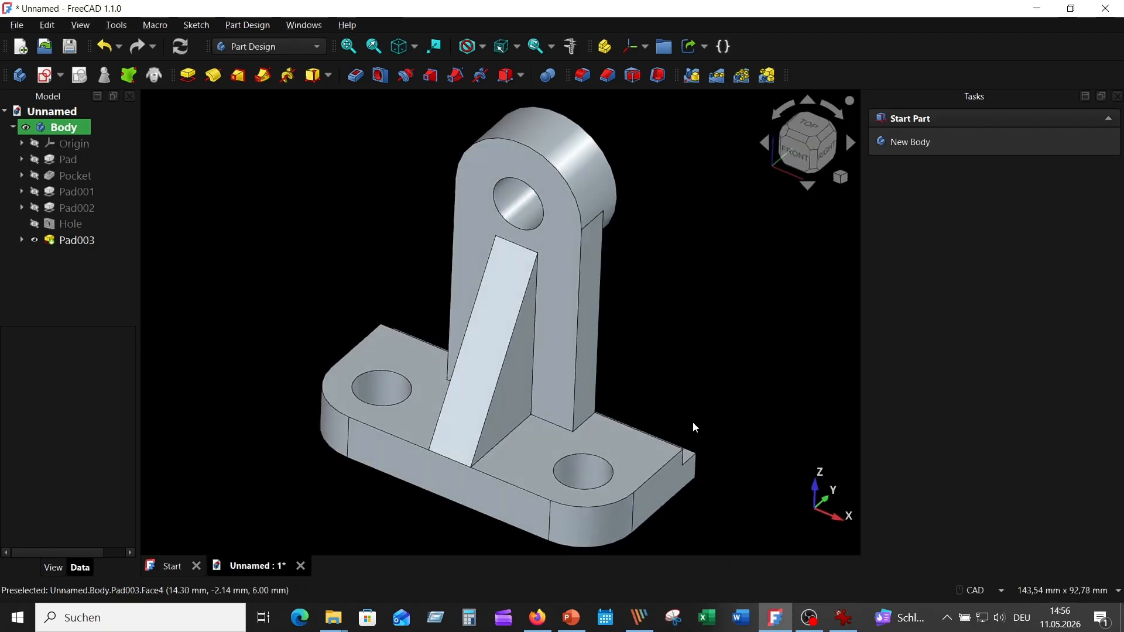
{"action": "scroll", "coordinate": [588, 443], "scroll_direction": "up", "scroll_amount": 4}
{"action": "left_click", "coordinate": [583, 409]}
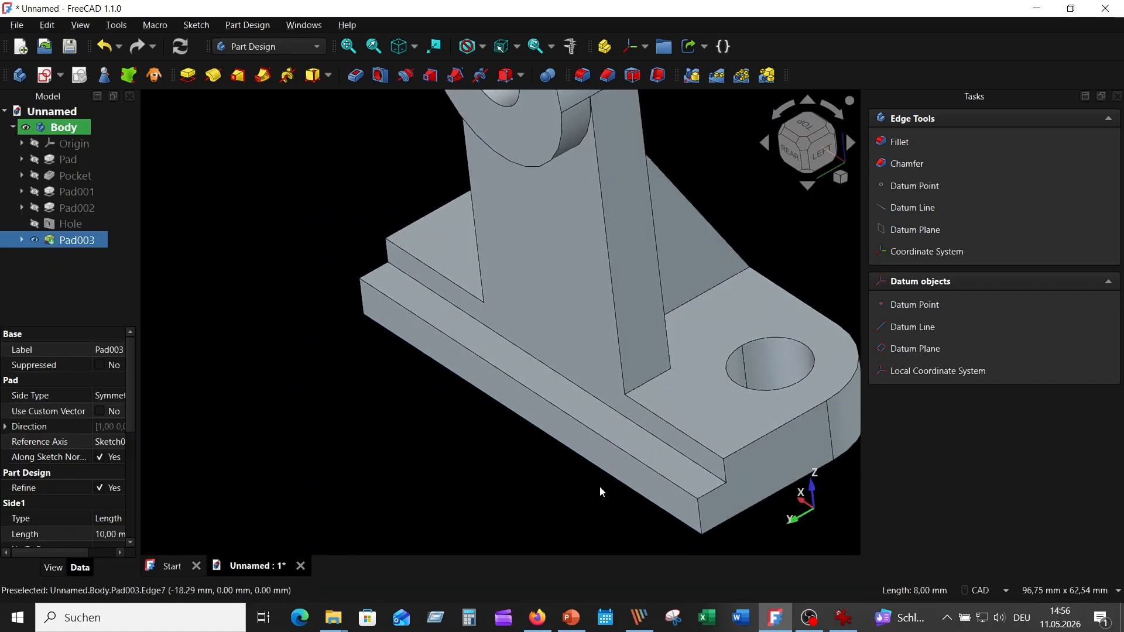
{"action": "left_click", "coordinate": [651, 377]}
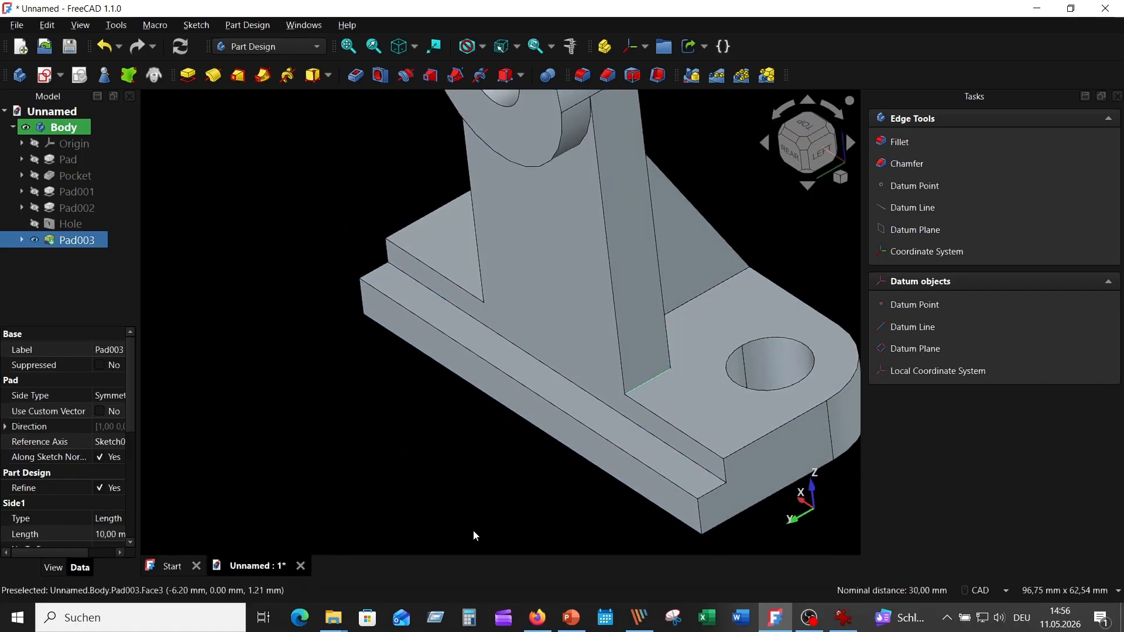
{"action": "left_click", "coordinate": [582, 76]}
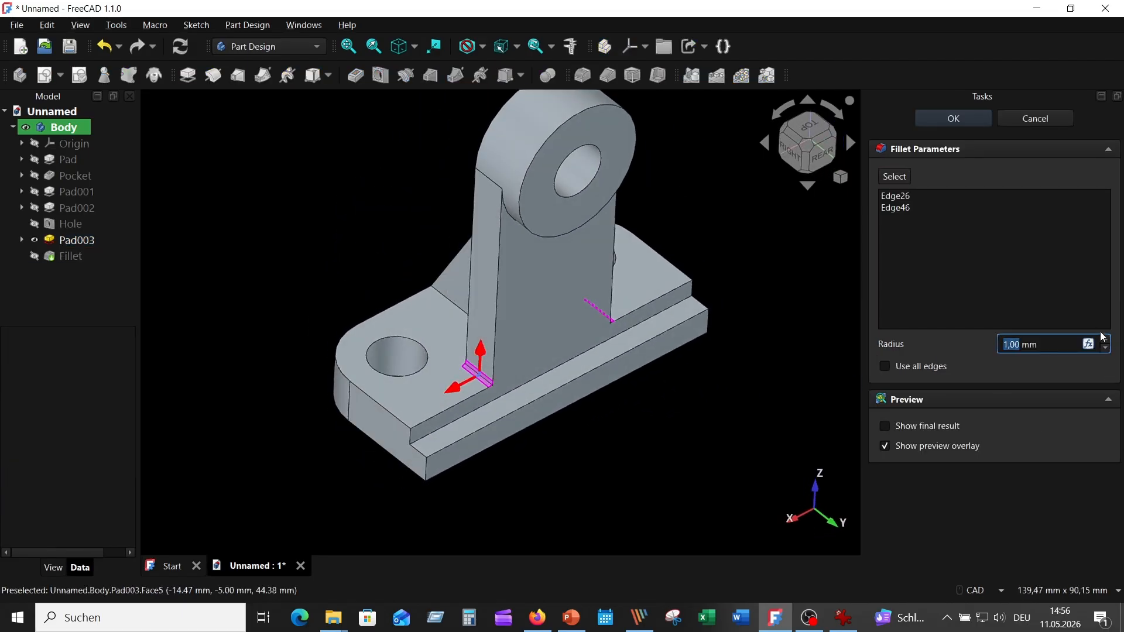
{"action": "scroll", "coordinate": [1108, 342], "scroll_direction": "up", "scroll_amount": 7}
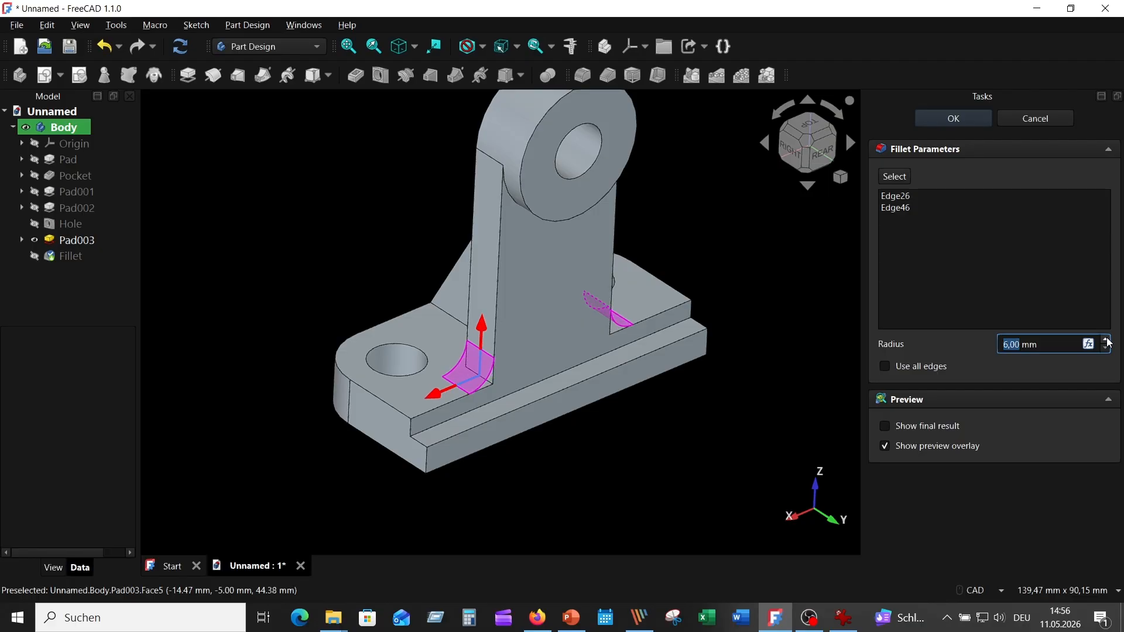
{"action": "scroll", "coordinate": [1108, 342], "scroll_direction": "up", "scroll_amount": 6}
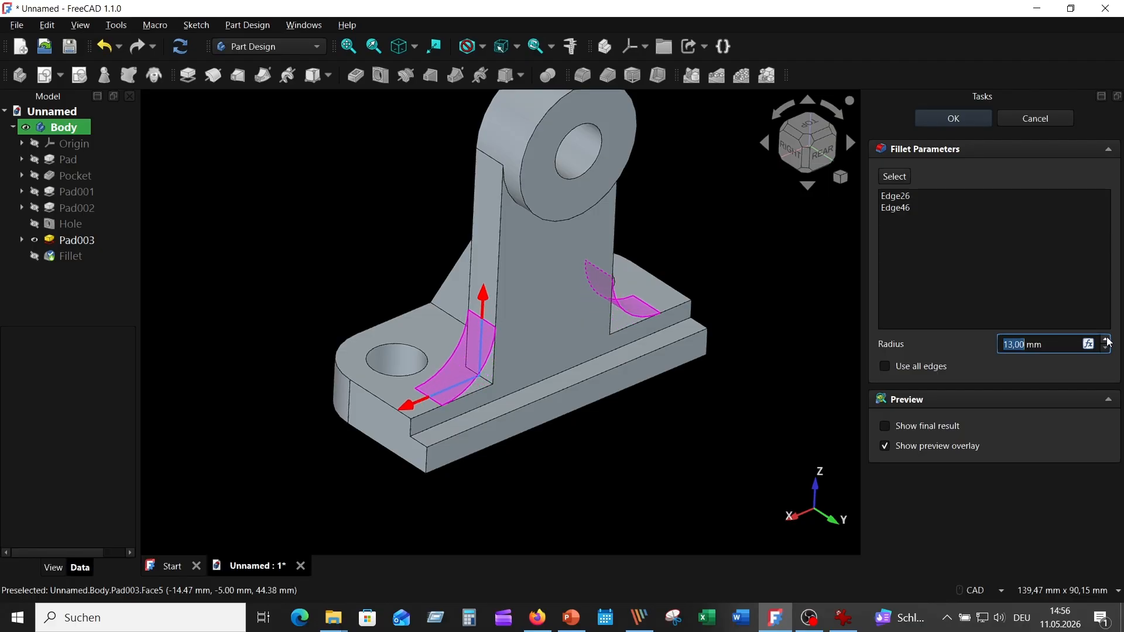
{"action": "scroll", "coordinate": [1108, 343], "scroll_direction": "up", "scroll_amount": 1}
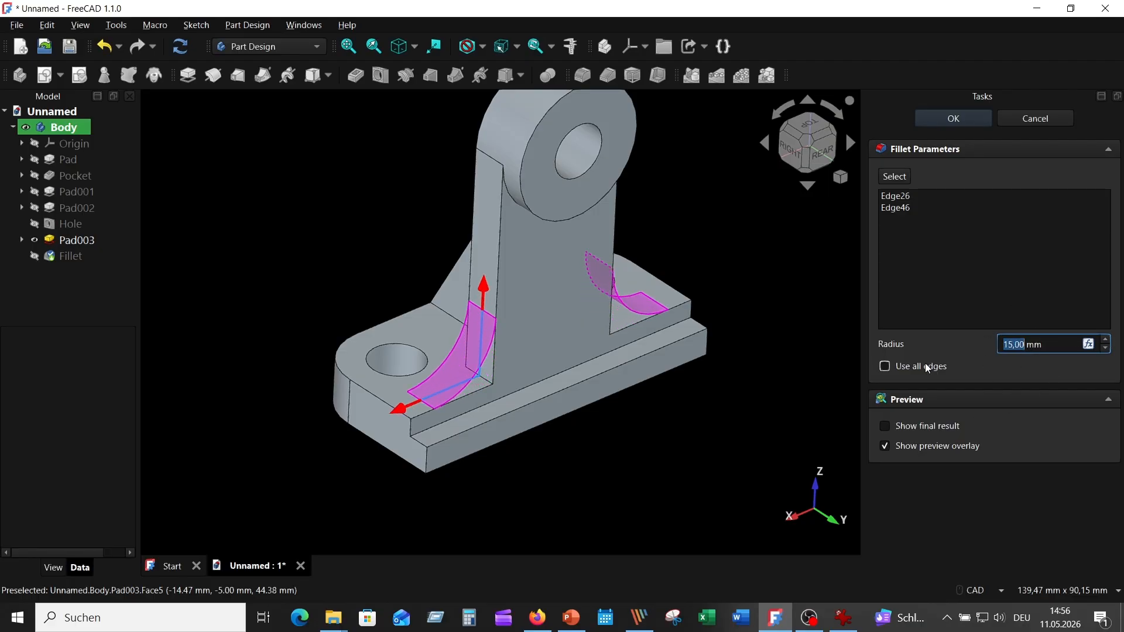
{"action": "left_click", "coordinate": [953, 119]}
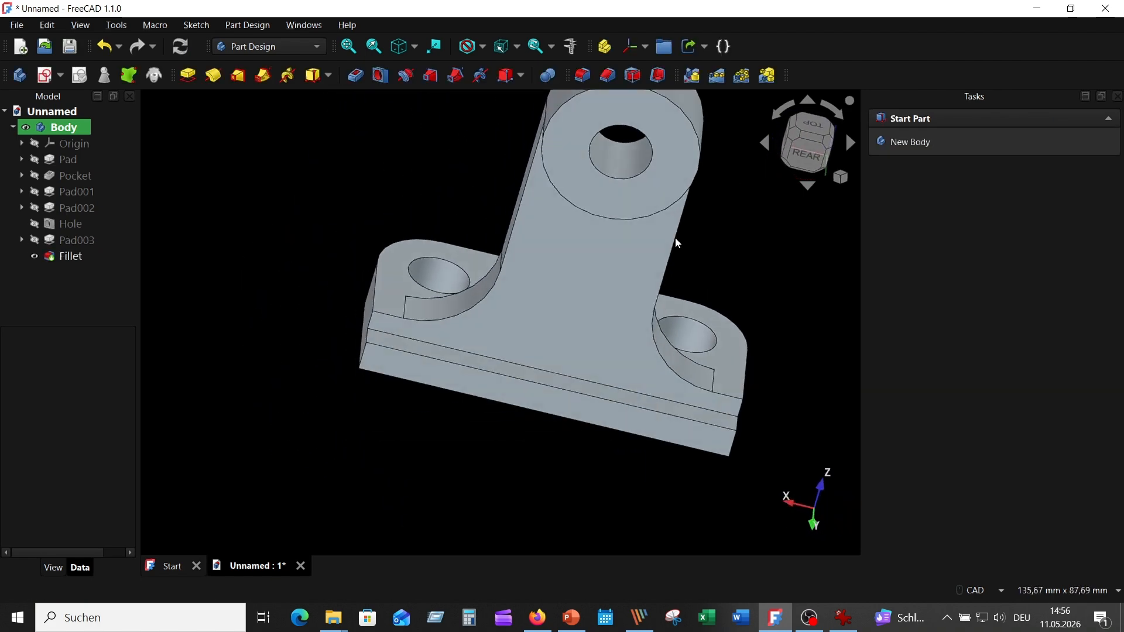
{"action": "left_click", "coordinate": [399, 47]}
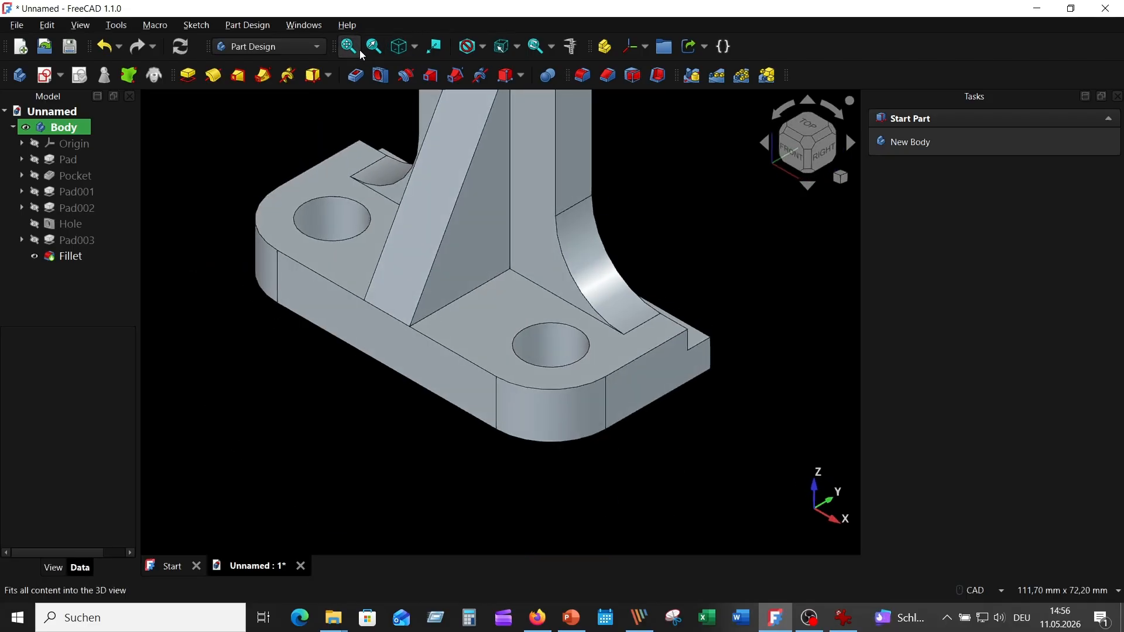
{"action": "left_click", "coordinate": [347, 46]}
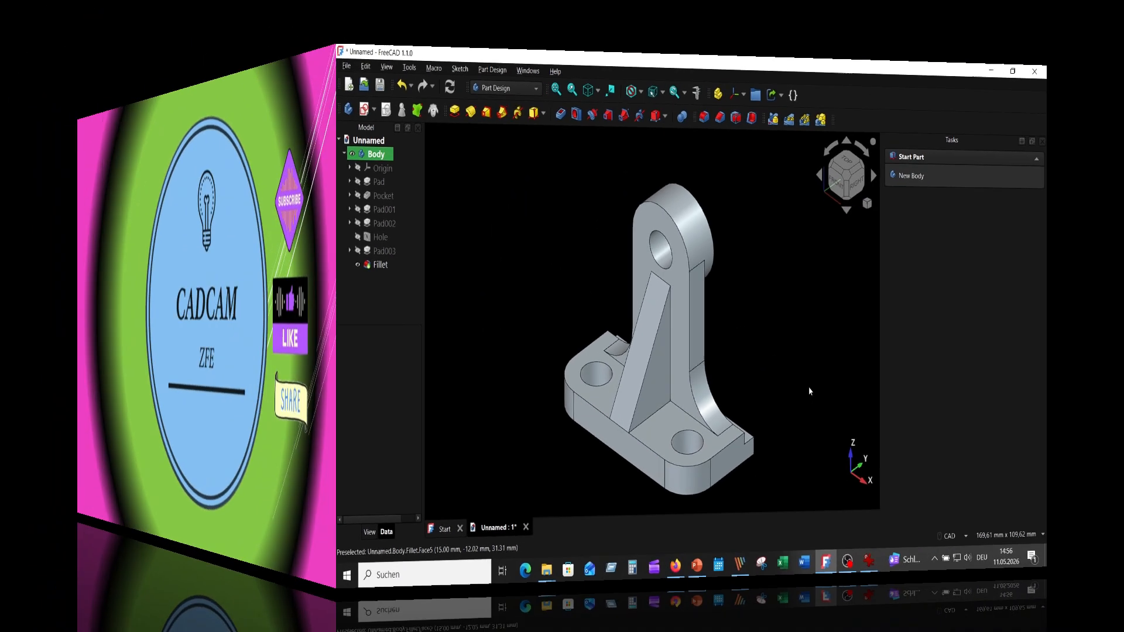